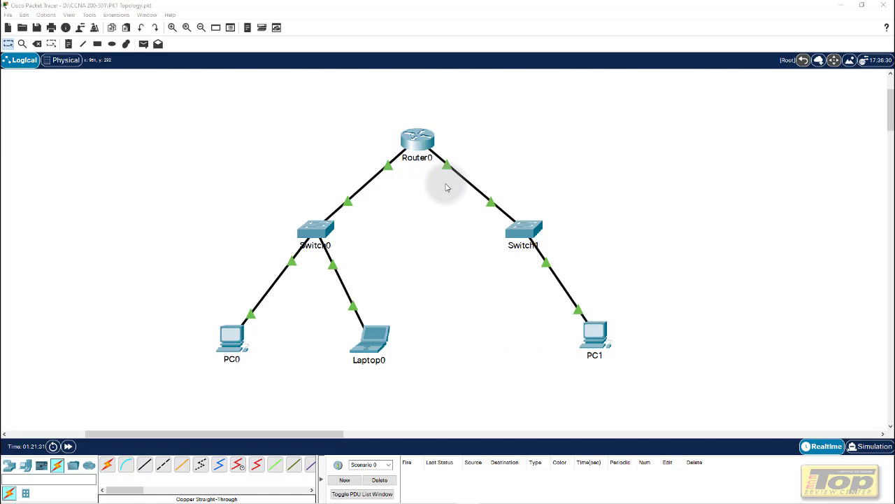
# Check Router0's device window, then switch the workspace to the Physical view
pyautogui.click(422, 145)
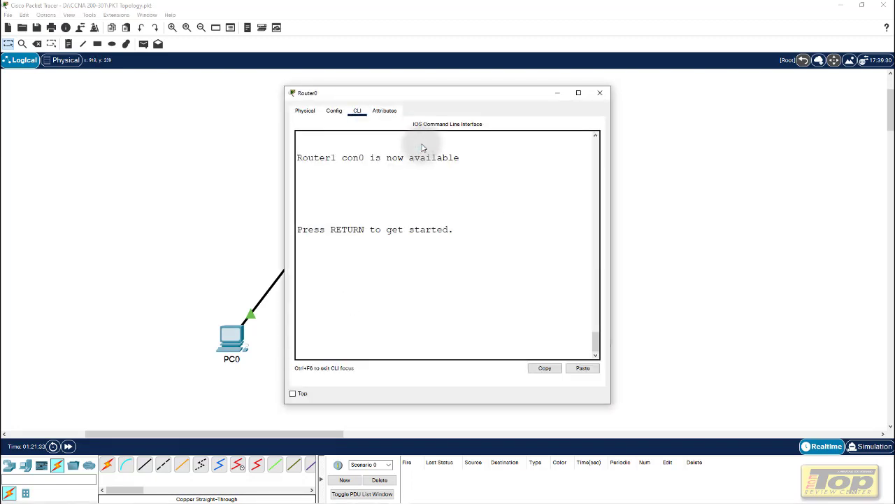
pyautogui.click(599, 93)
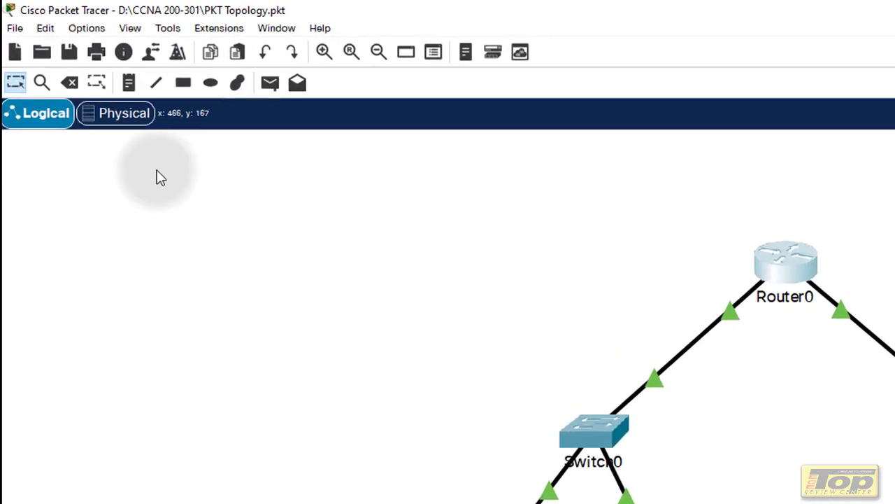
pyautogui.click(121, 123)
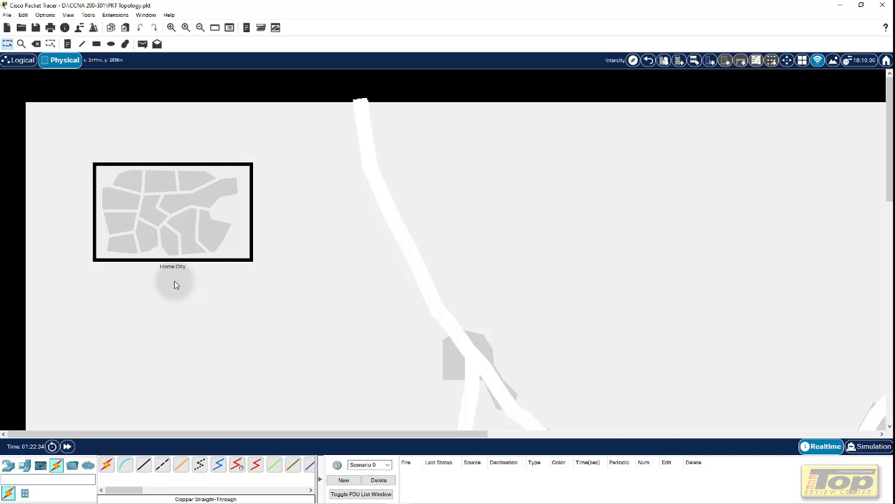
# Show the Physical Locations list, enlarge it and widen its Name column, and select Main Wiring Closet
pyautogui.click(633, 62)
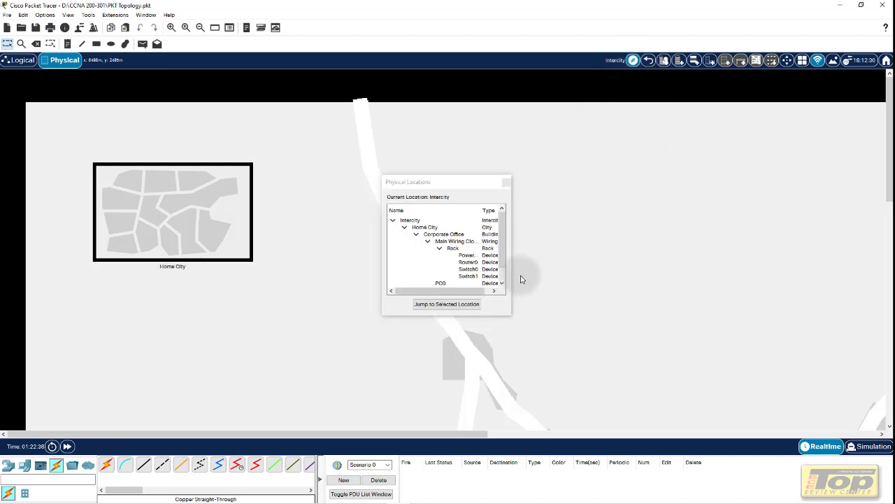
pyautogui.moveTo(511, 315); pyautogui.dragTo(572, 361)
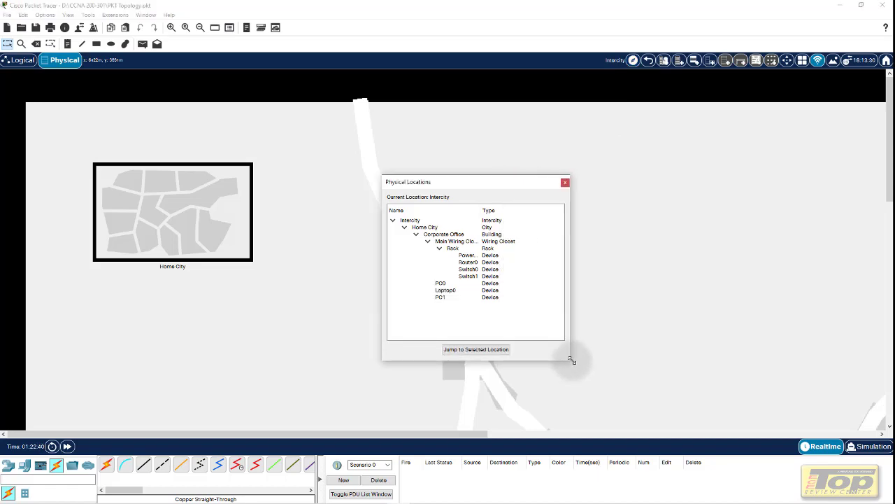
pyautogui.moveTo(487, 186); pyautogui.dragTo(455, 143)
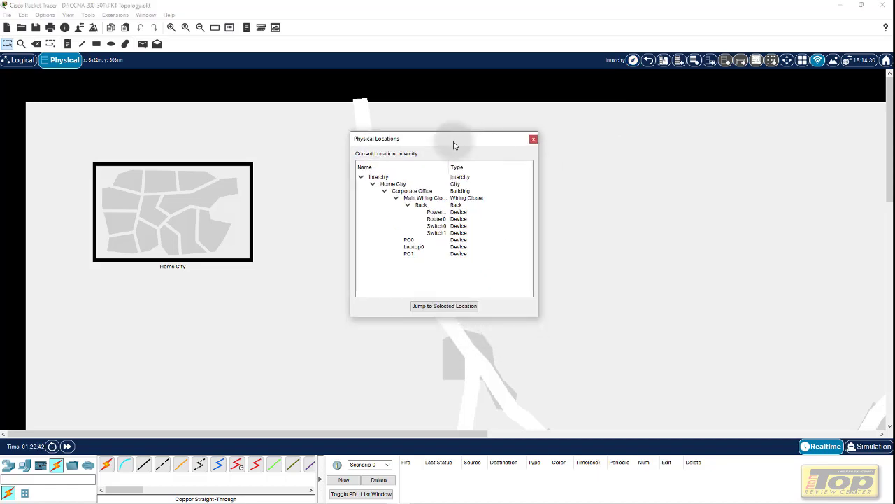
pyautogui.click(533, 139)
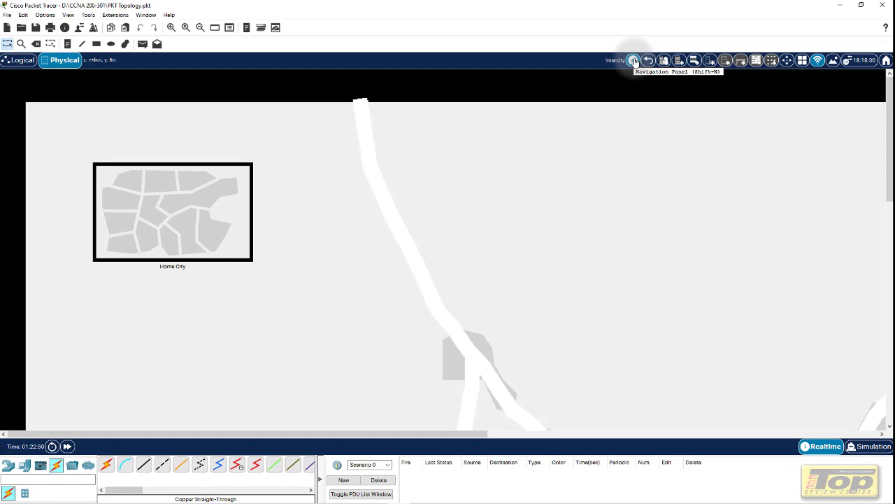
pyautogui.click(633, 61)
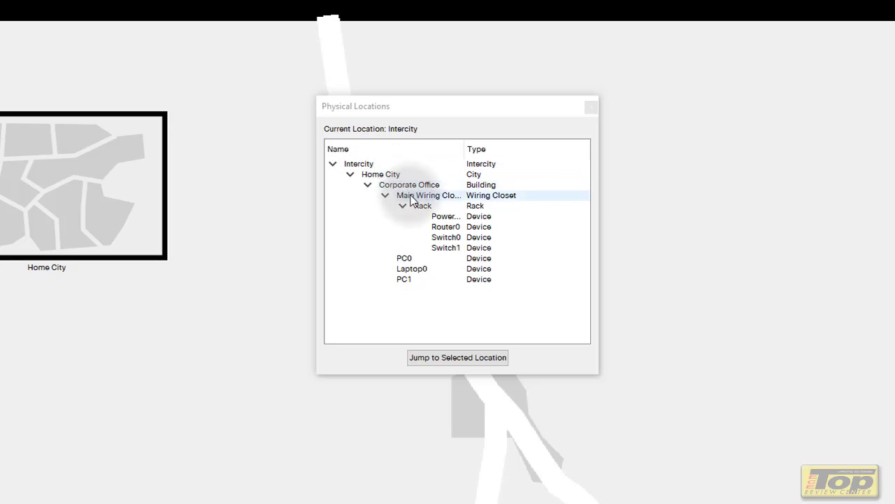
pyautogui.moveTo(466, 149); pyautogui.dragTo(493, 146)
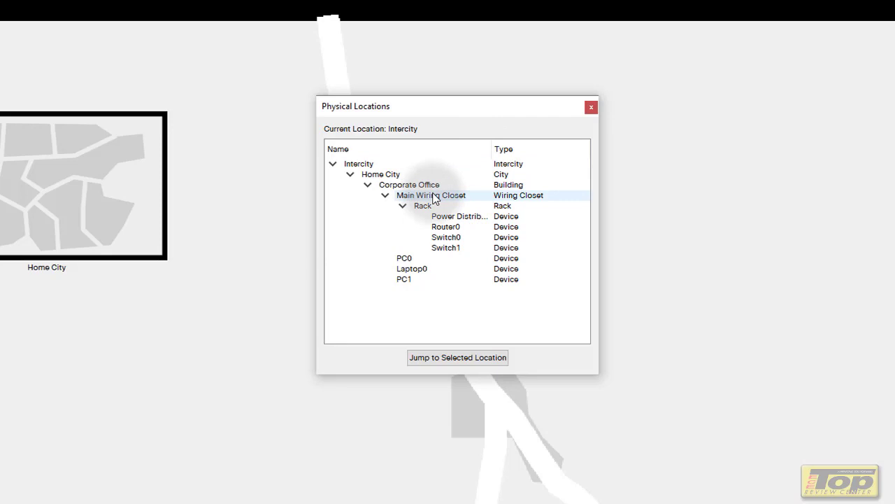
pyautogui.click(434, 199)
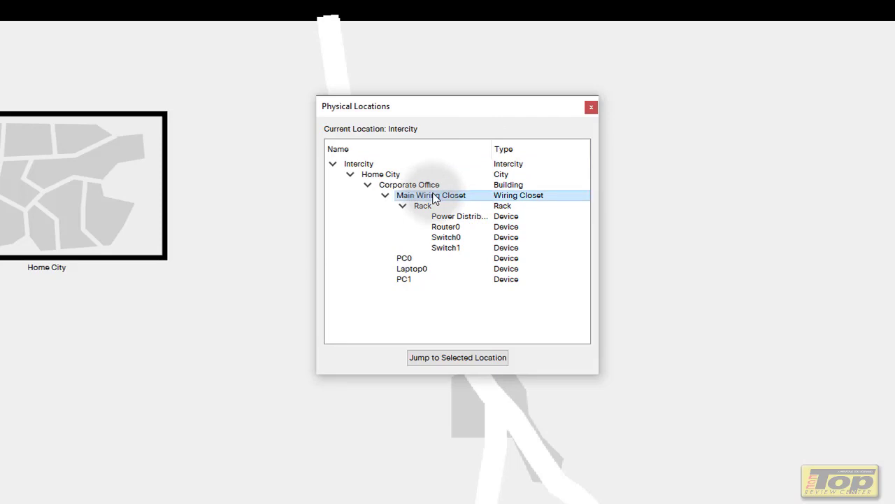
# Jump to the selected Main Wiring Closet location from the Physical Locations dialog
pyautogui.click(462, 363)
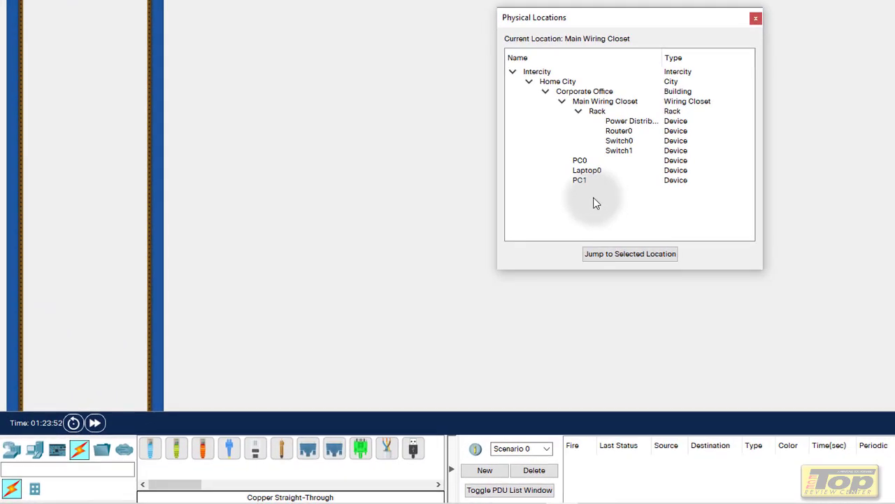
# Drag PC0, Laptop0 and PC1 in the locations tree onto Main Wiring Closet
pyautogui.click(594, 160)
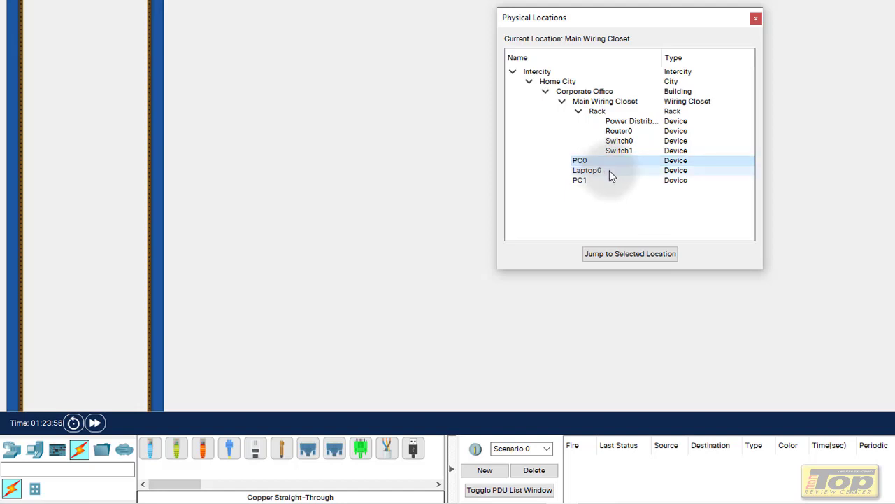
pyautogui.click(609, 174)
pyautogui.click(603, 182)
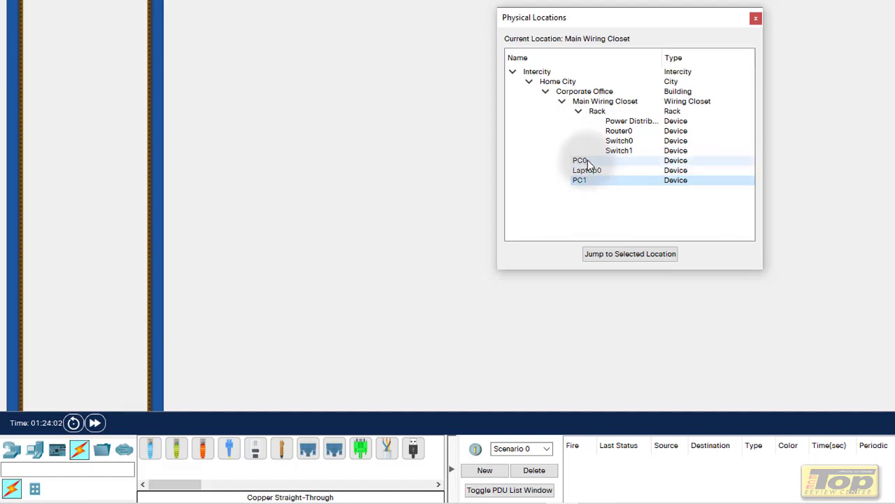
pyautogui.moveTo(587, 162); pyautogui.dragTo(595, 107)
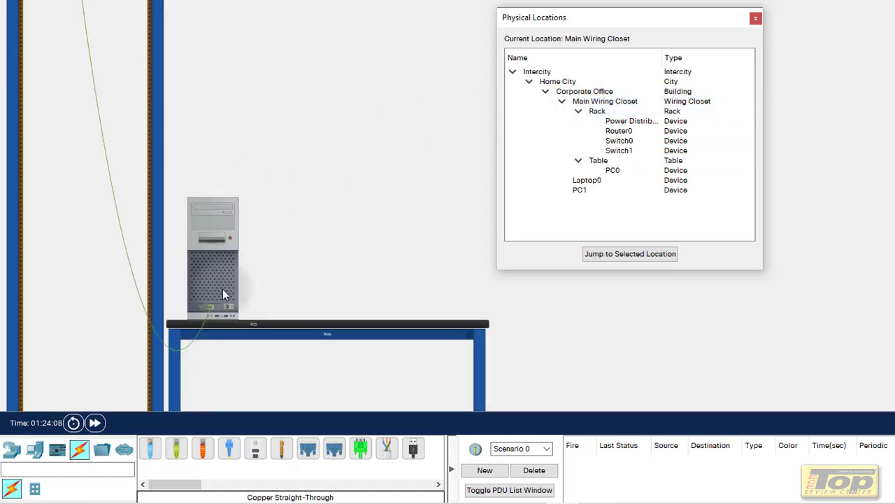
pyautogui.moveTo(323, 208)
pyautogui.mouseDown()
pyautogui.moveTo(326, 194)
pyautogui.moveTo(316, 187)
pyautogui.mouseUp()
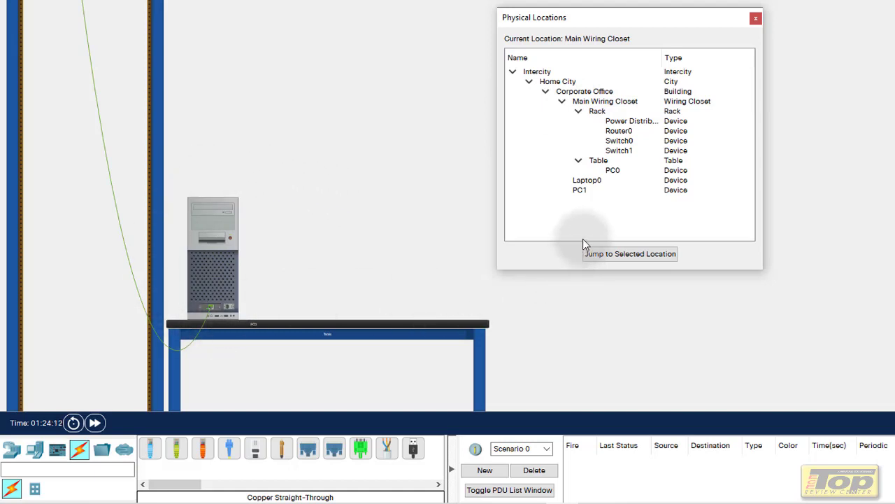
pyautogui.click(594, 181)
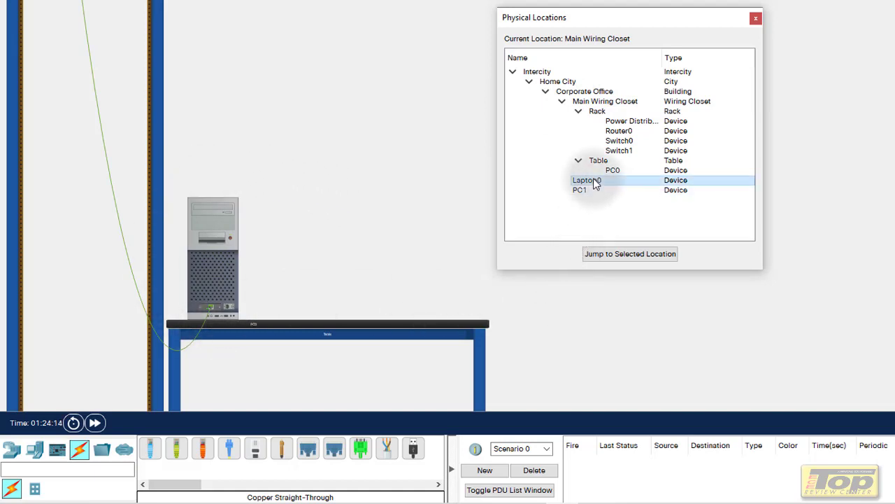
pyautogui.moveTo(594, 184); pyautogui.dragTo(597, 105)
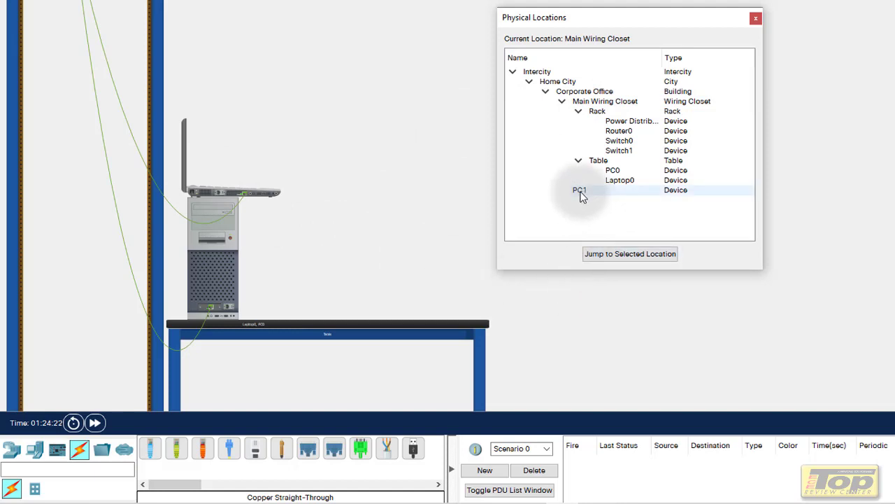
pyautogui.moveTo(580, 196); pyautogui.dragTo(594, 105)
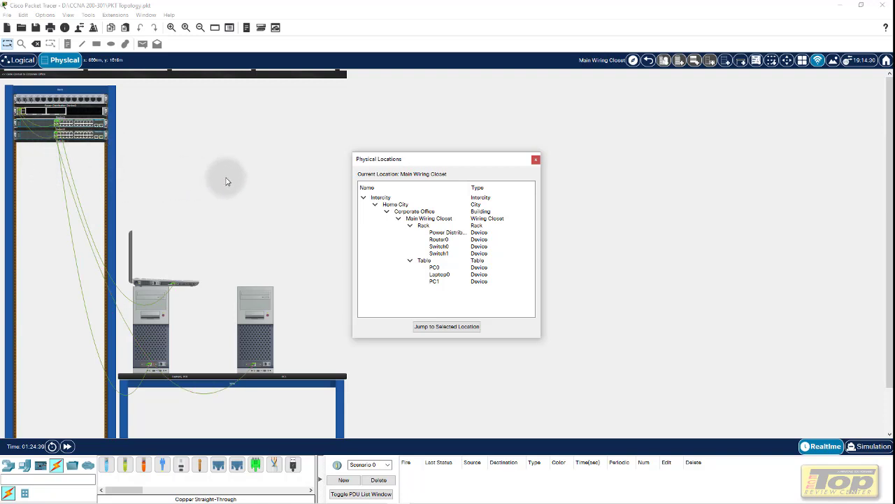
# Close the Physical Locations dialog to reveal the wiring closet's rack and table
pyautogui.click(536, 160)
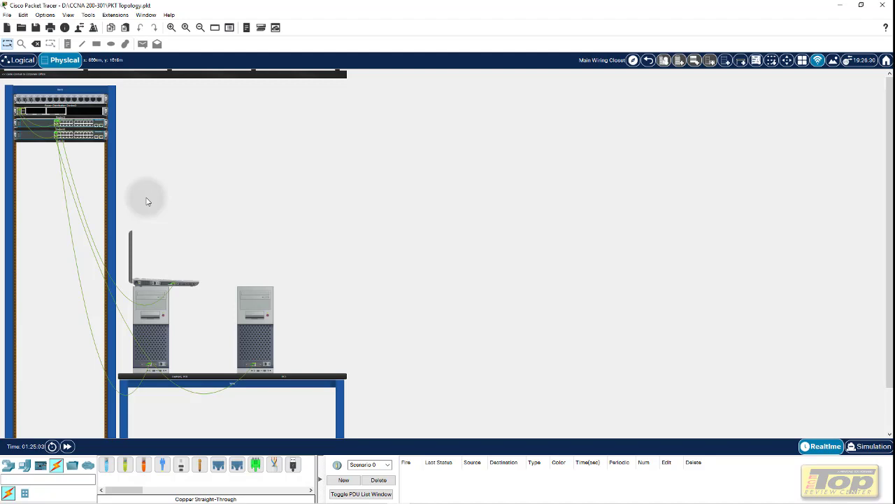
# Zoom into the rack and move a Switch0 cable plug to port FastEthernet0/7
pyautogui.scroll(4, 147, 202)
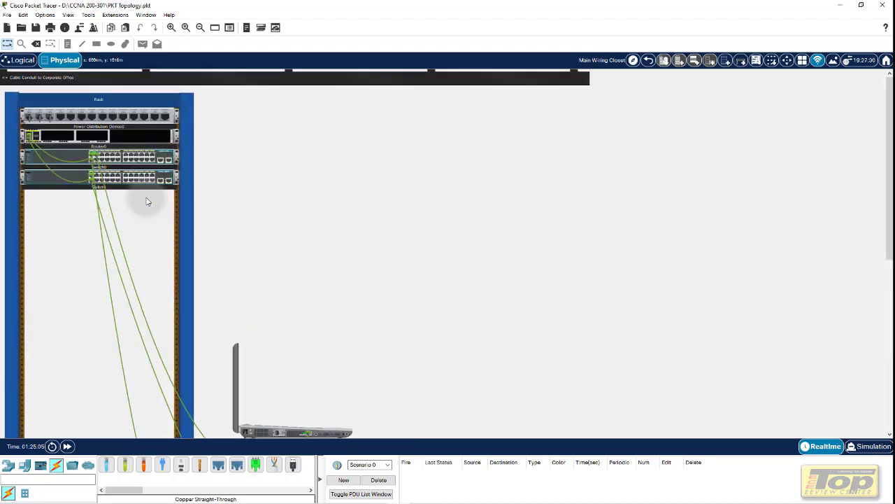
pyautogui.scroll(3, 147, 201)
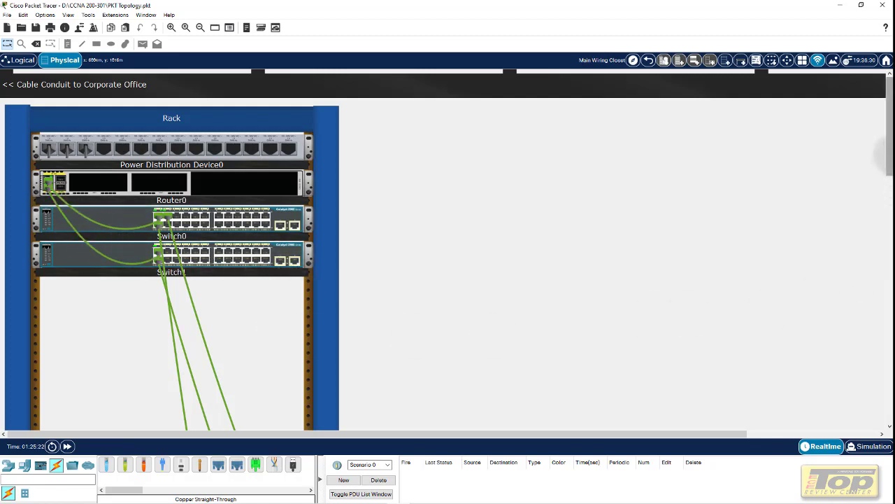
pyautogui.moveTo(891, 154)
pyautogui.mouseDown()
pyautogui.moveTo(890, 308)
pyautogui.moveTo(891, 166)
pyautogui.mouseUp()
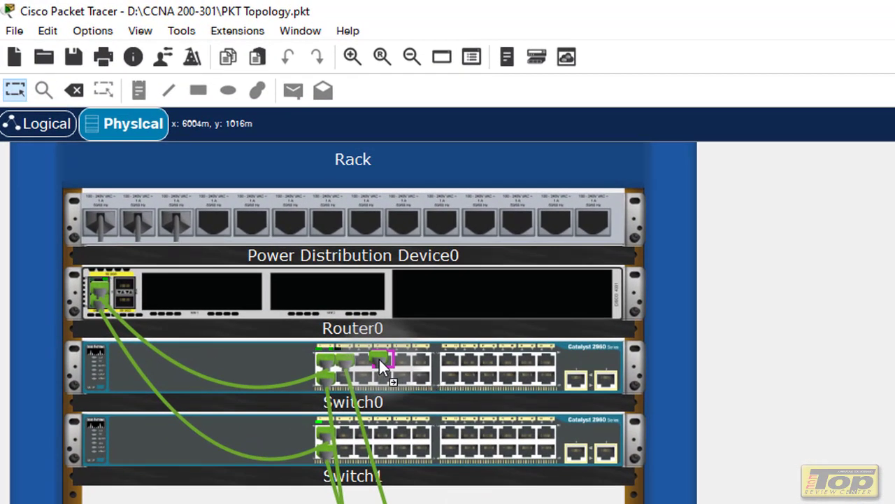
pyautogui.moveTo(380, 359); pyautogui.dragTo(380, 361)
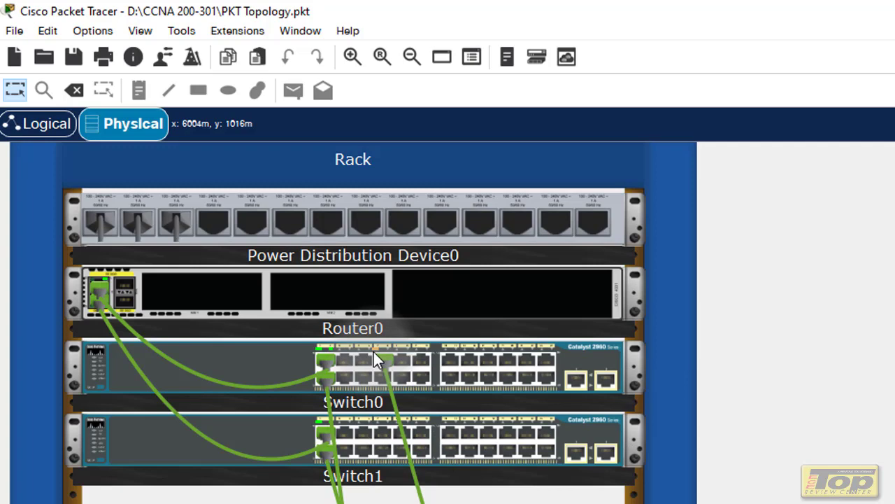
pyautogui.moveTo(374, 351)
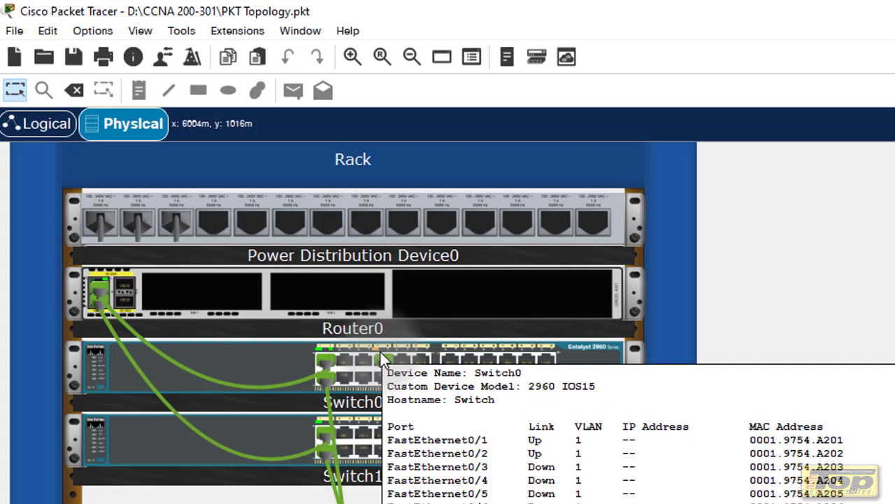
pyautogui.click(752, 311)
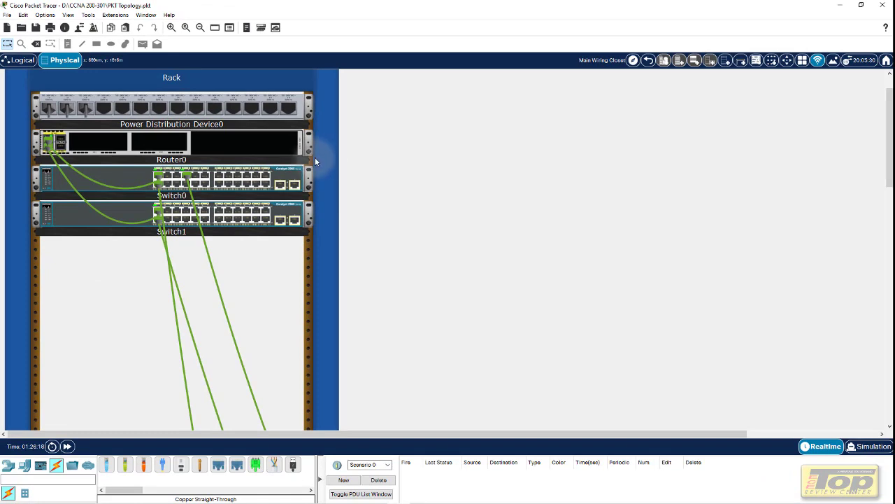
# Inspect Switch0's front panel from its right-click menu
pyautogui.rightClick(300, 172)
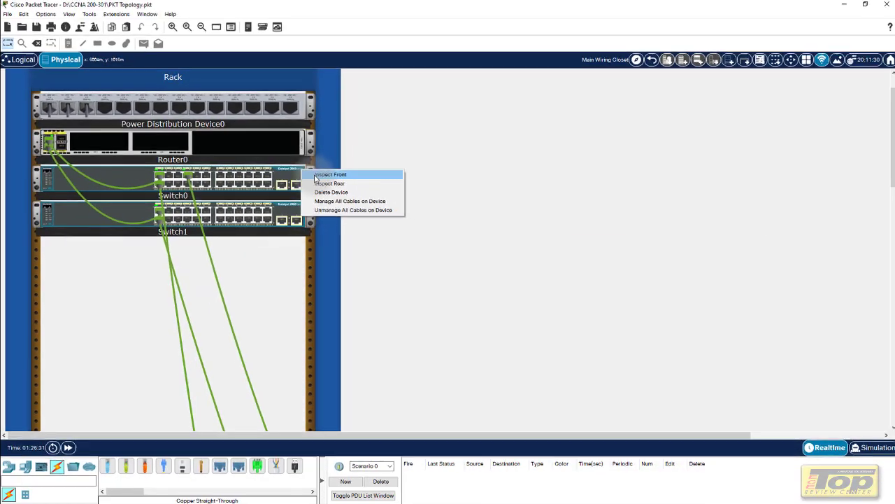
pyautogui.click(316, 179)
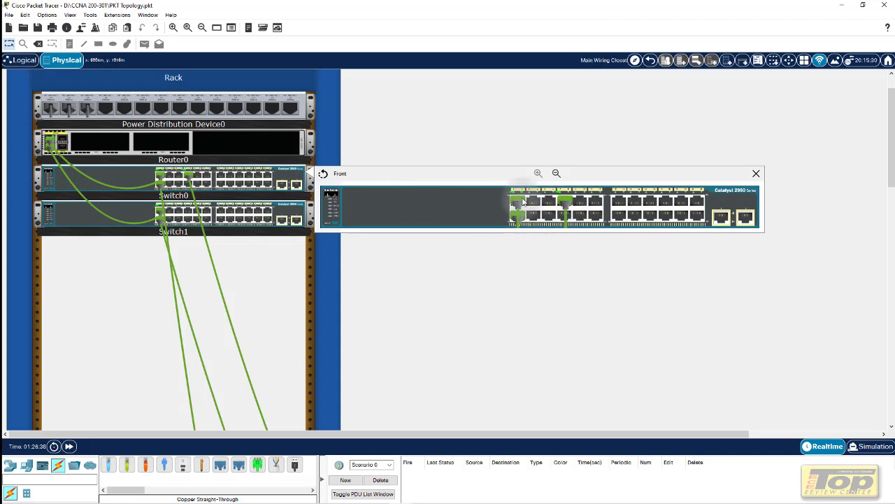
pyautogui.moveTo(523, 201)
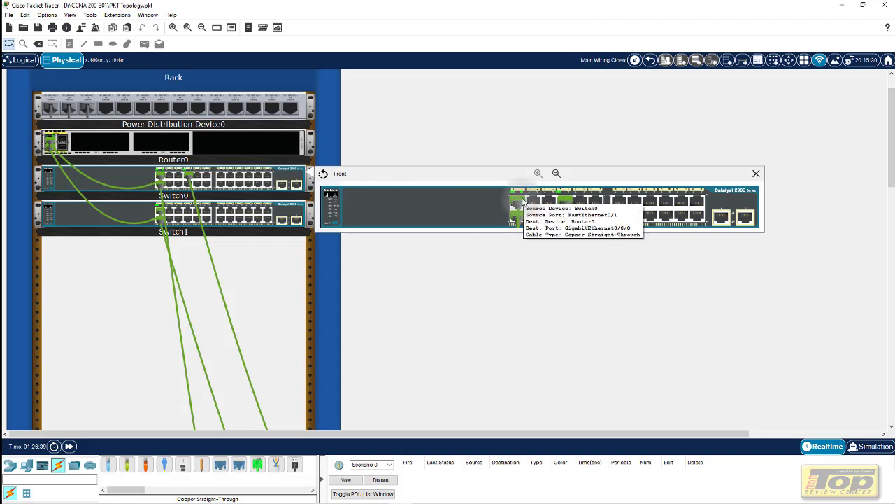
# Toggle Switch0's panel between rear and front views, then close the inspection window
pyautogui.click(324, 175)
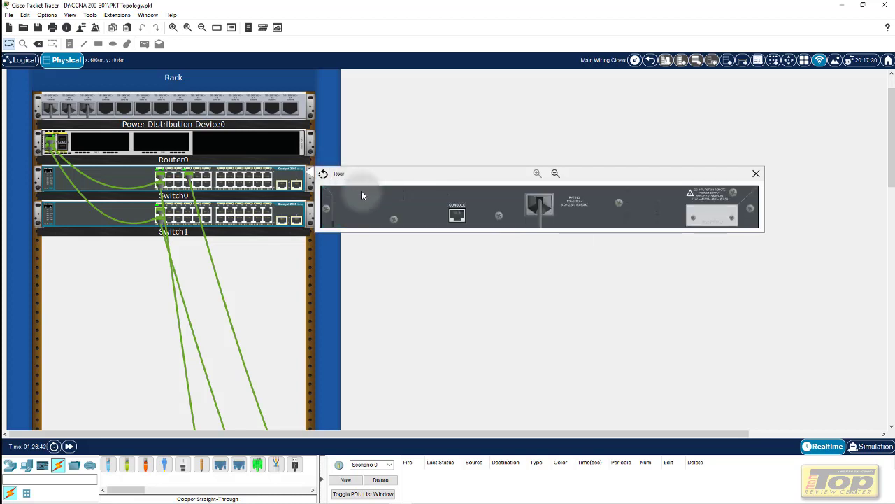
pyautogui.moveTo(456, 210)
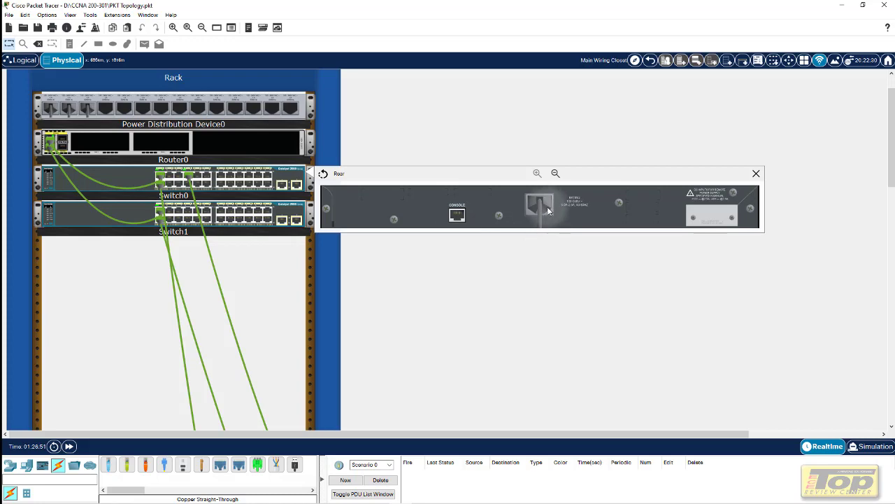
pyautogui.click(322, 174)
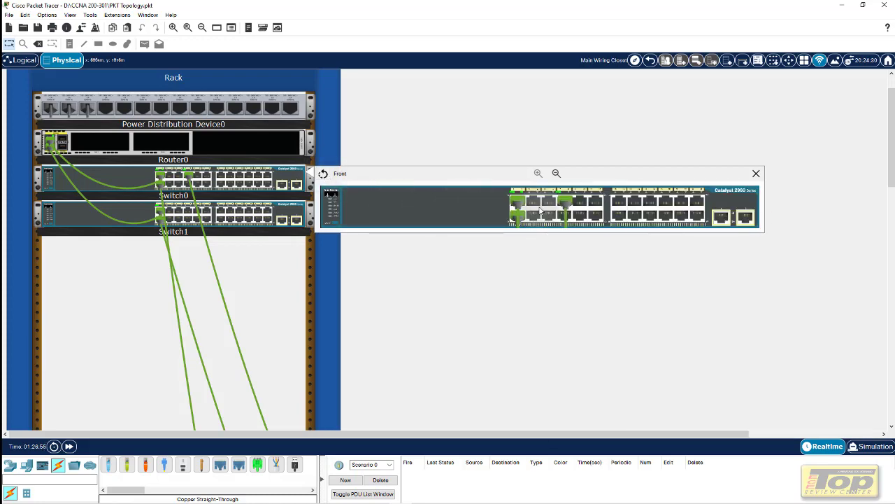
pyautogui.click(323, 174)
pyautogui.click(323, 175)
pyautogui.click(323, 175)
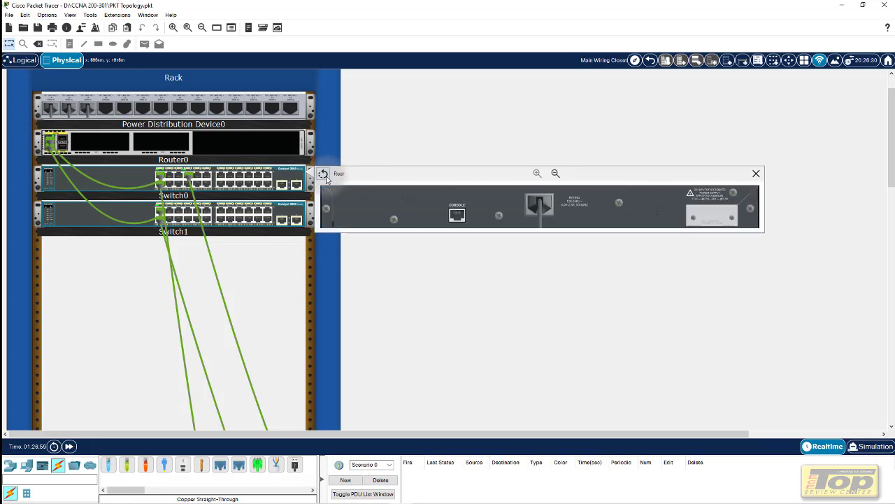
pyautogui.click(324, 175)
pyautogui.click(324, 175)
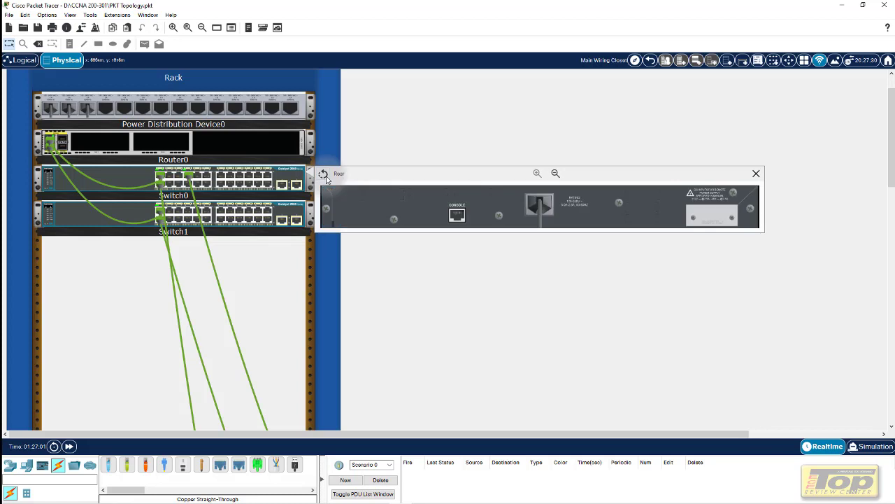
pyautogui.click(323, 175)
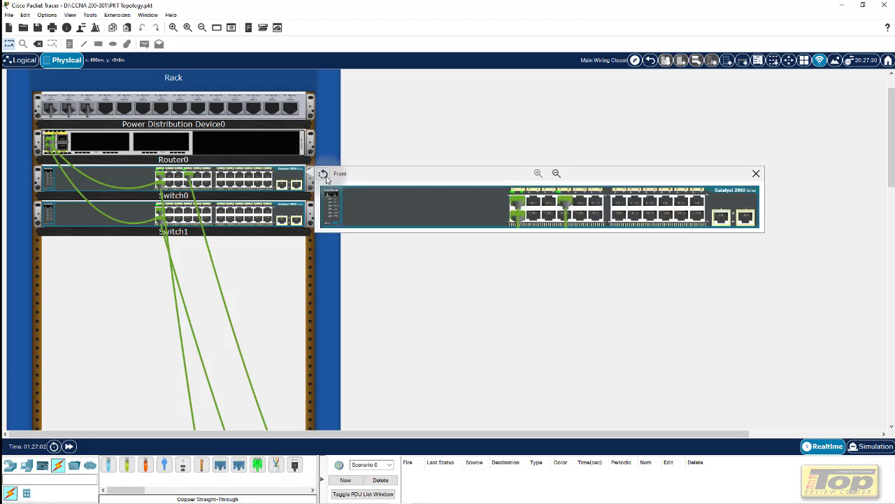
pyautogui.click(756, 174)
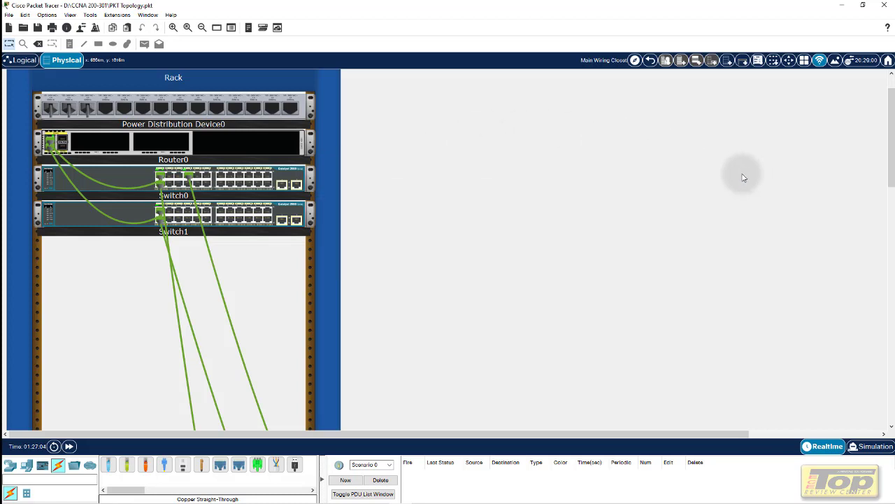
pyautogui.rightClick(305, 180)
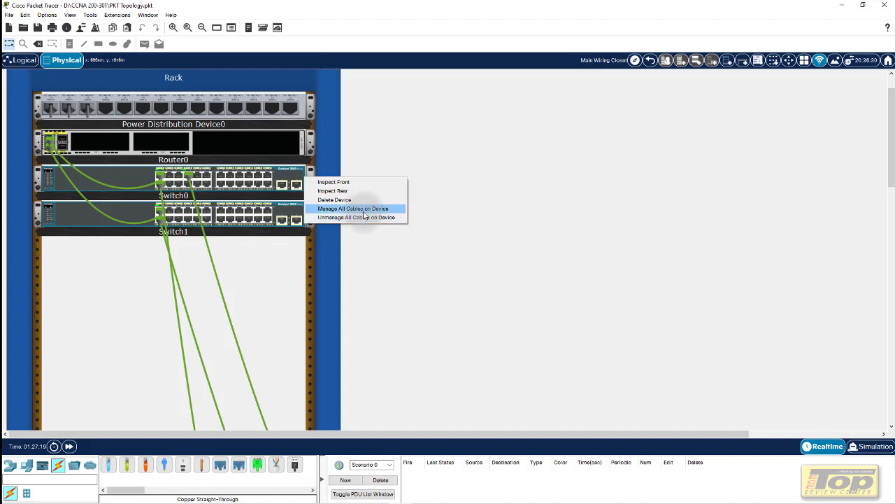
pyautogui.click(363, 214)
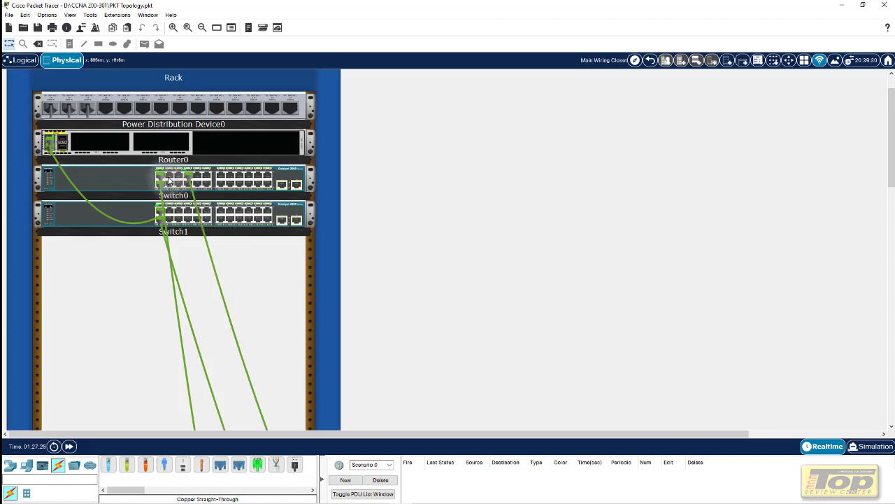
pyautogui.click(411, 154)
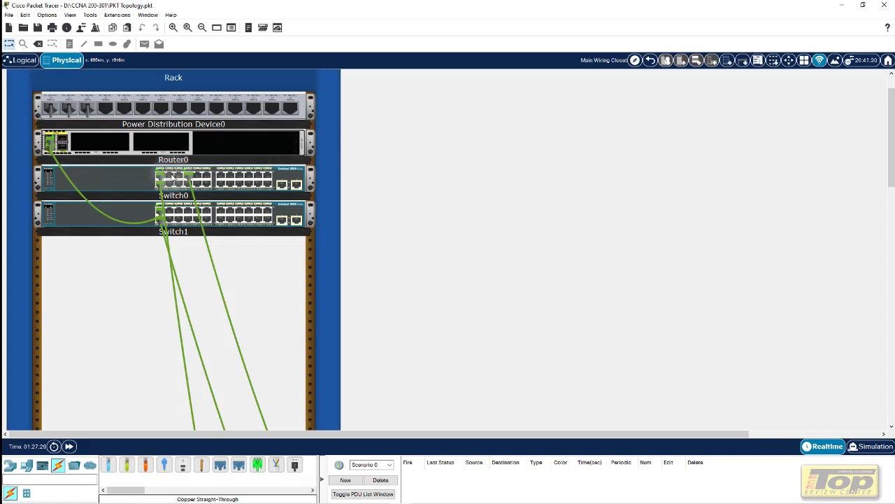
pyautogui.rightClick(295, 178)
pyautogui.click(325, 216)
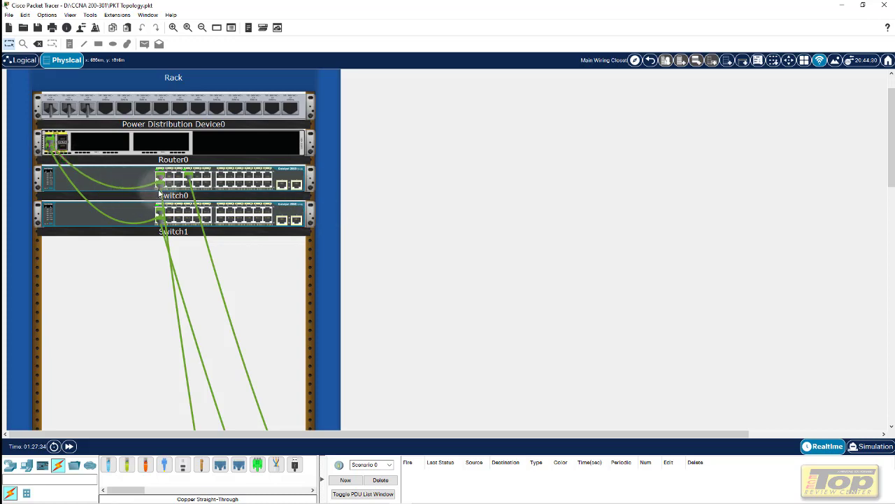
pyautogui.moveTo(166, 188)
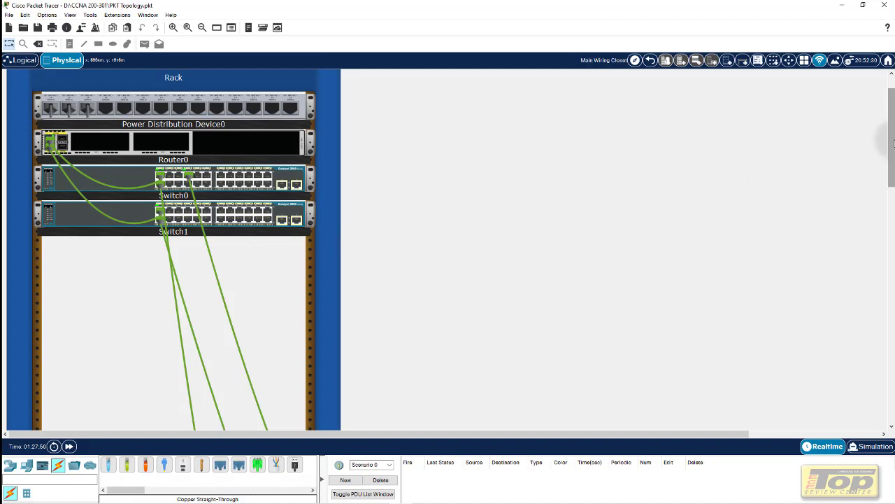
# Scroll down to the laptop and plug a Console cable into its RS 232 port
pyautogui.moveTo(893, 143); pyautogui.dragTo(885, 264)
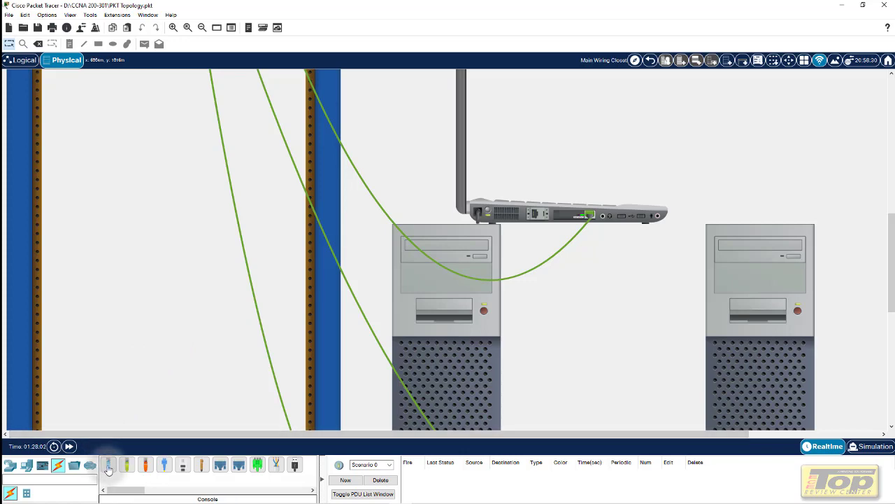
pyautogui.click(109, 466)
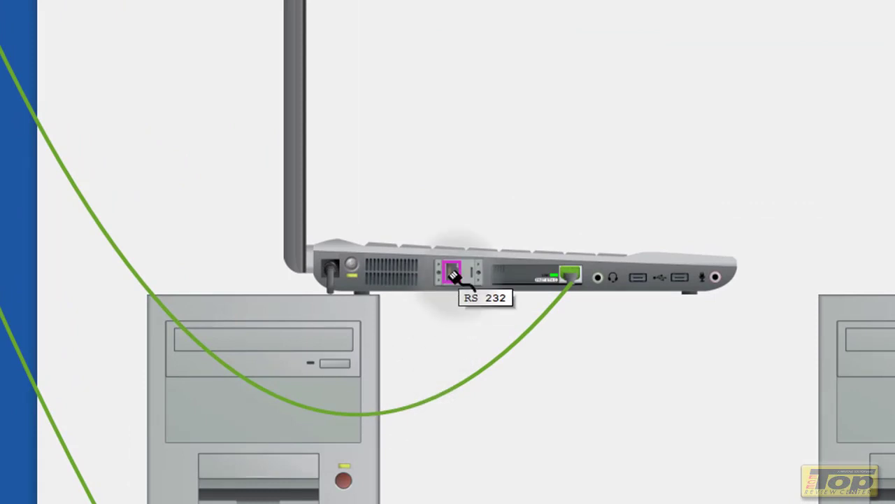
pyautogui.click(453, 274)
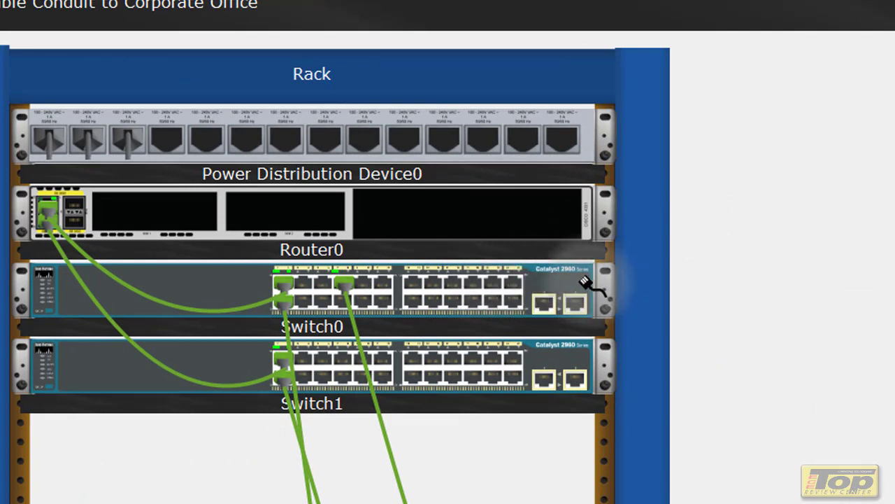
# Connect the console cable's other end to the Console port on Switch0's rear panel
pyautogui.rightClick(588, 284)
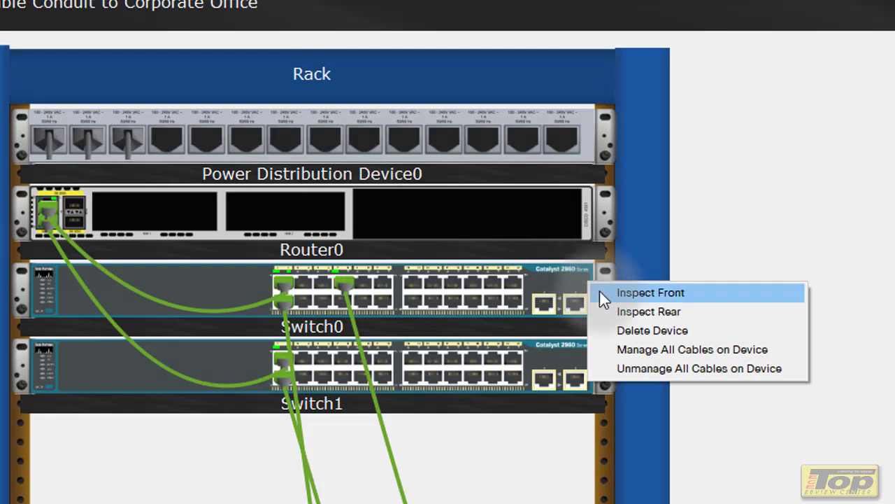
pyautogui.click(616, 309)
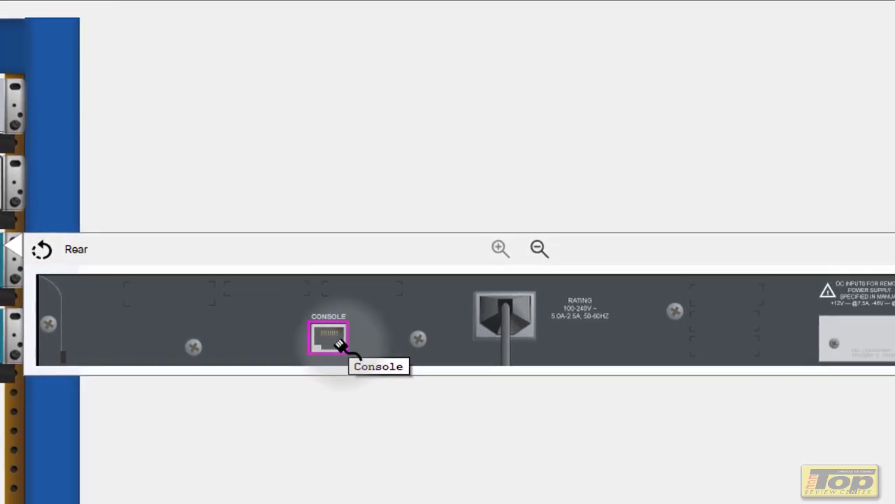
pyautogui.click(339, 343)
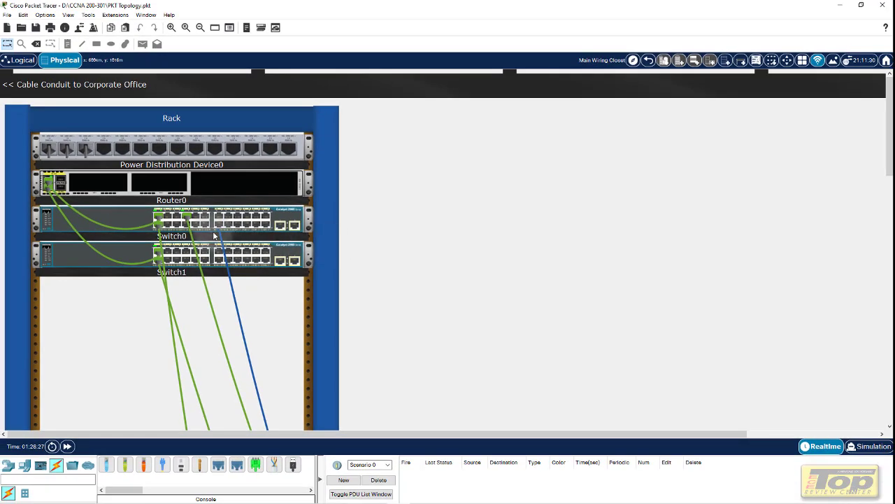
pyautogui.moveTo(224, 270)
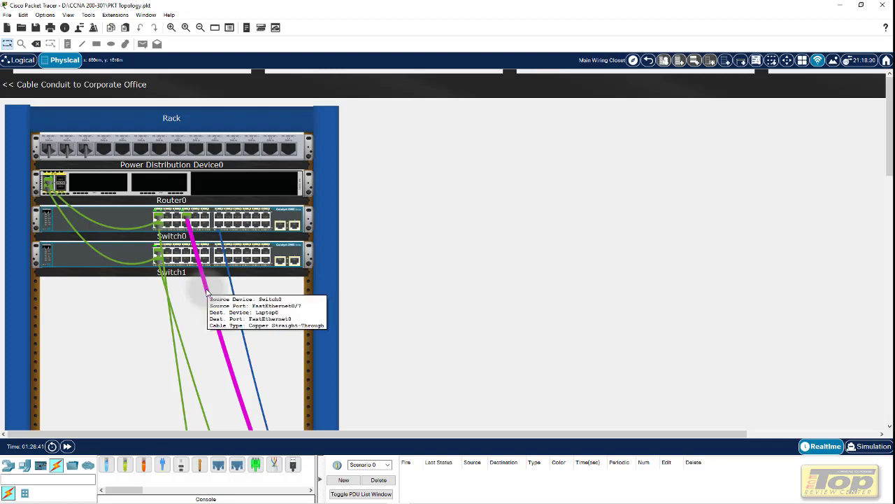
# Recolour the Switch0–Laptop0 straight-through cable yellow with Color Cable
pyautogui.rightClick(207, 292)
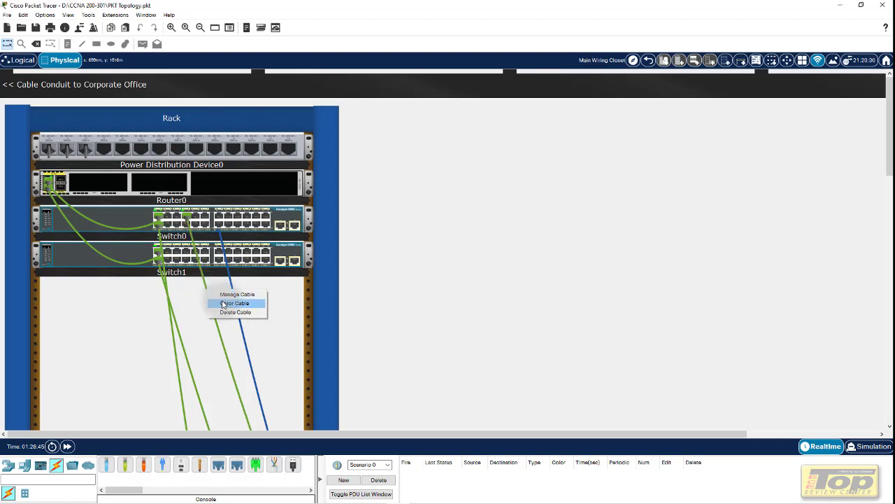
pyautogui.click(224, 303)
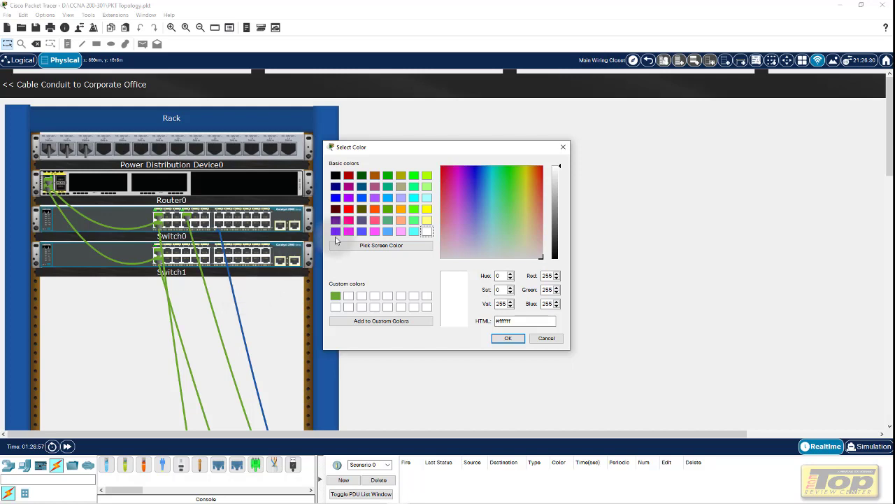
pyautogui.click(351, 210)
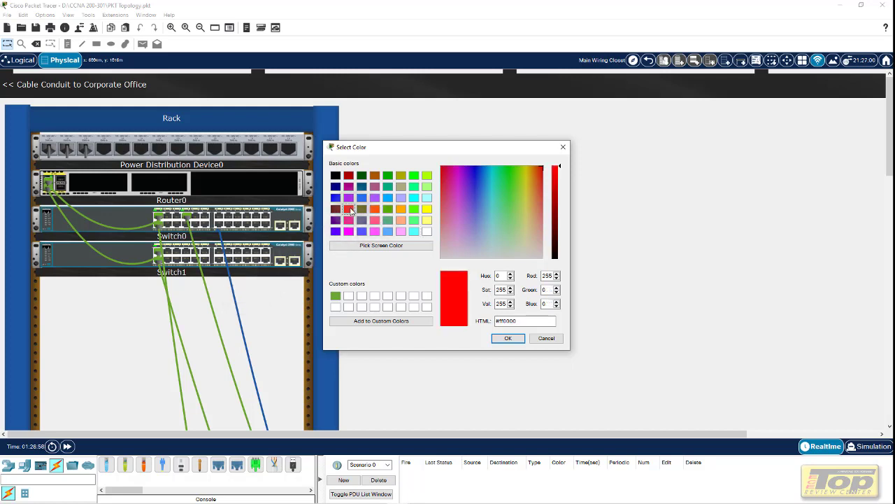
pyautogui.click(373, 231)
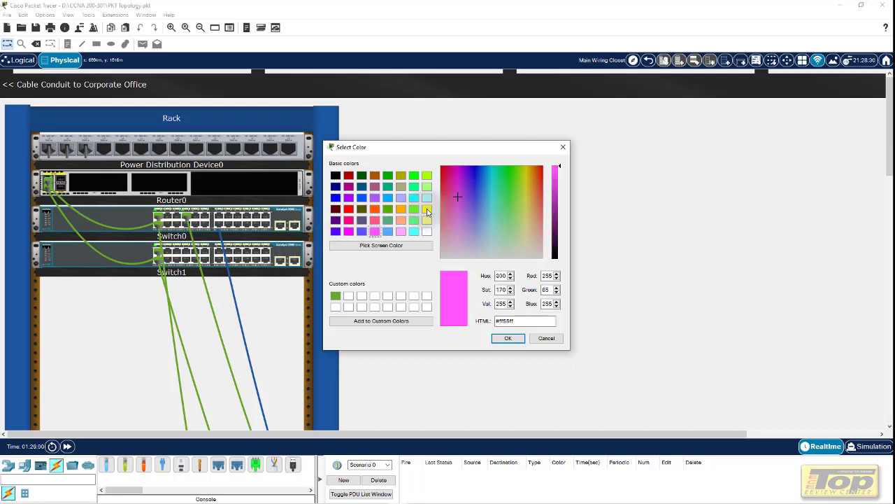
pyautogui.click(427, 209)
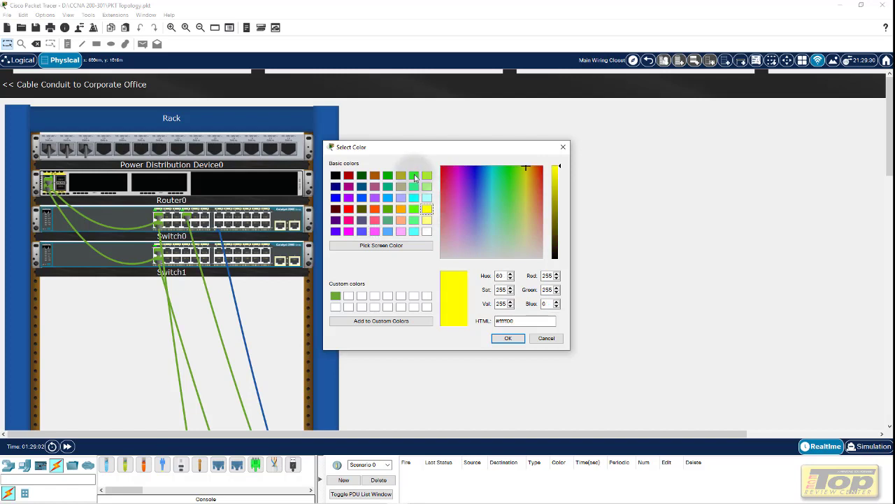
pyautogui.click(403, 198)
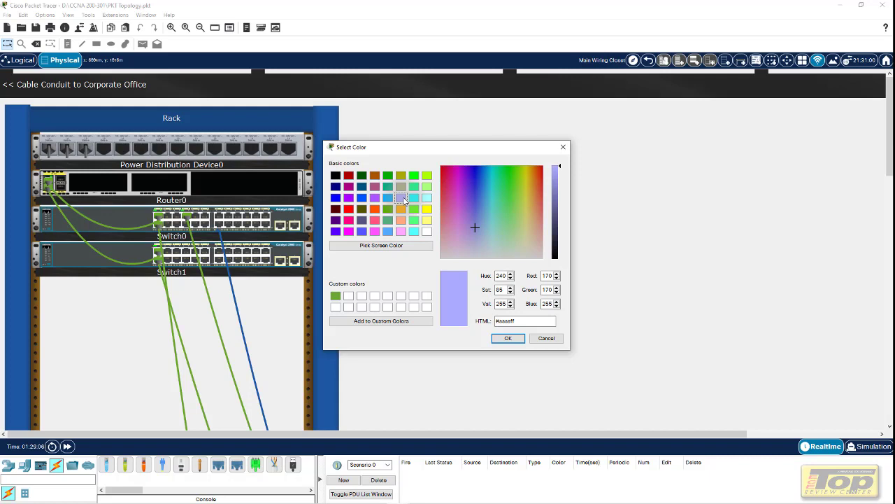
pyautogui.click(427, 208)
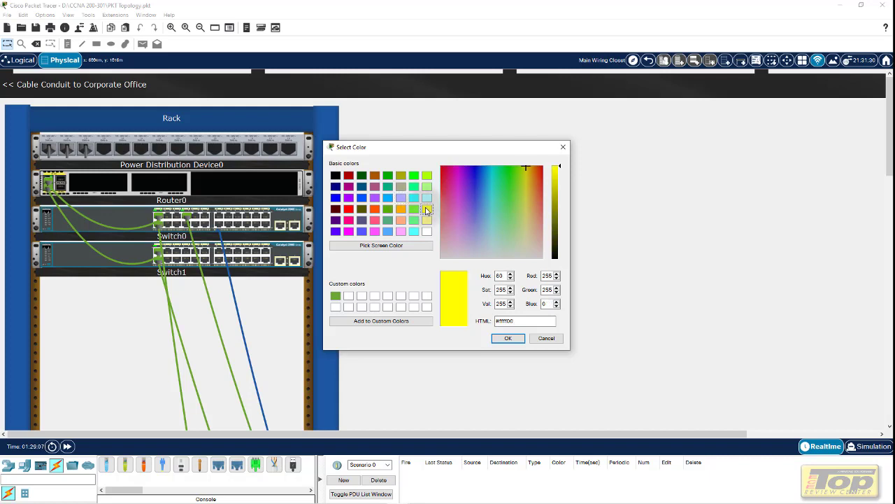
pyautogui.click(508, 339)
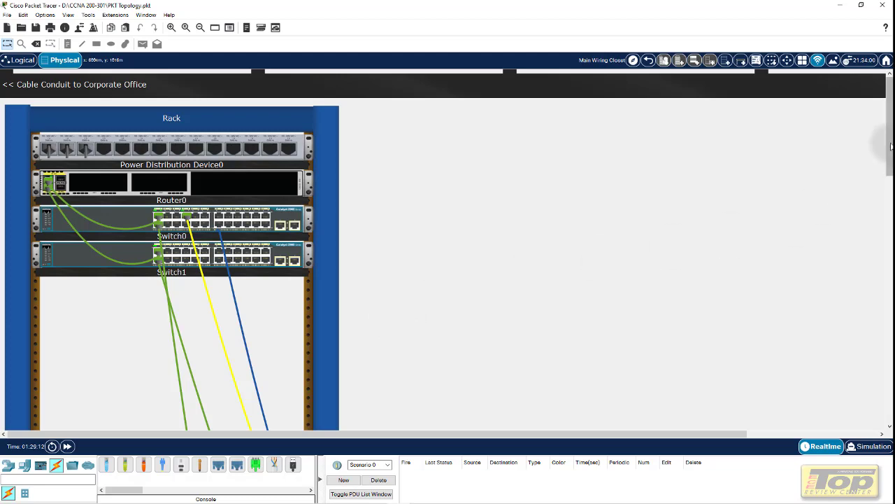
# Scroll down and zoom out so the rack, Laptop0, PC0, PC1 and table all show
pyautogui.moveTo(890, 142); pyautogui.dragTo(890, 290)
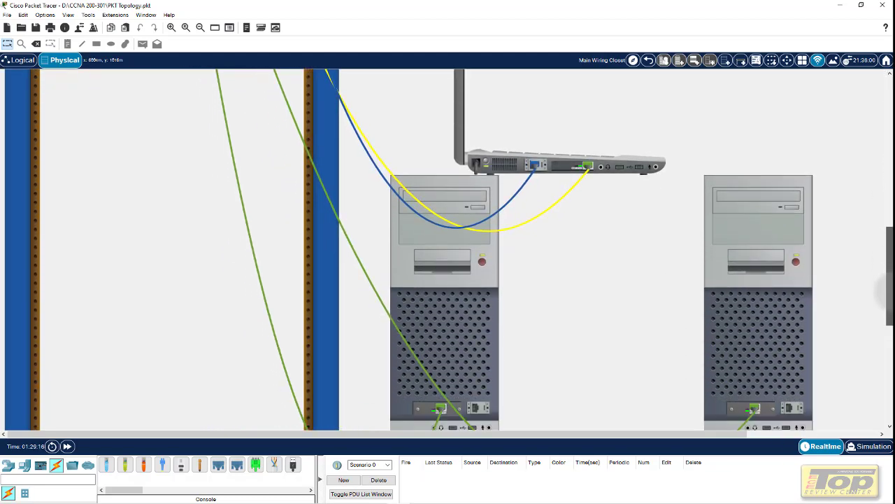
pyautogui.moveTo(839, 275)
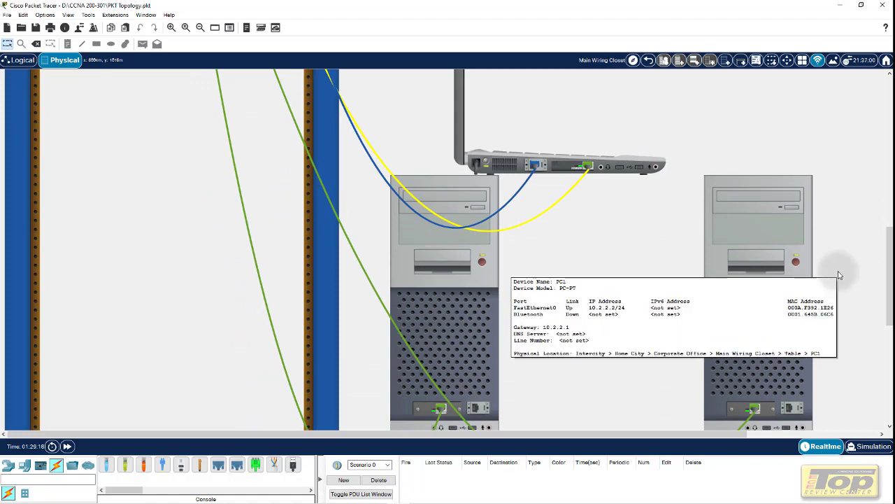
pyautogui.scroll(-3, 840, 275)
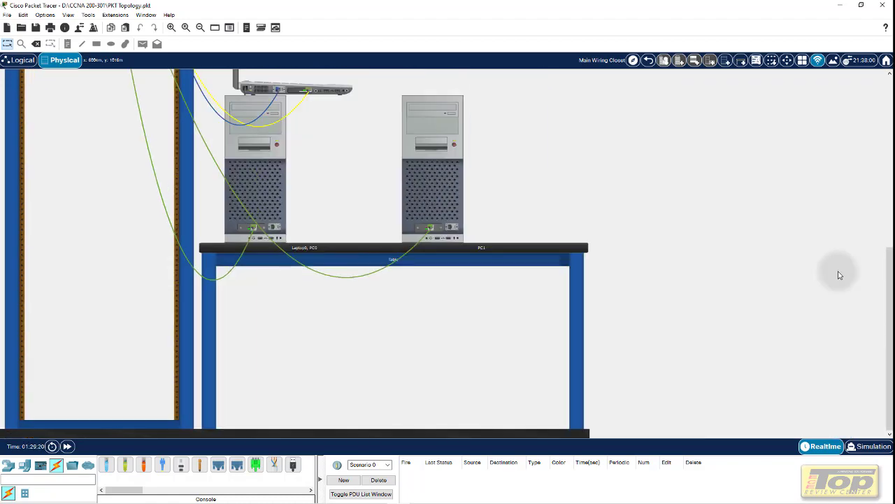
pyautogui.scroll(-2, 840, 275)
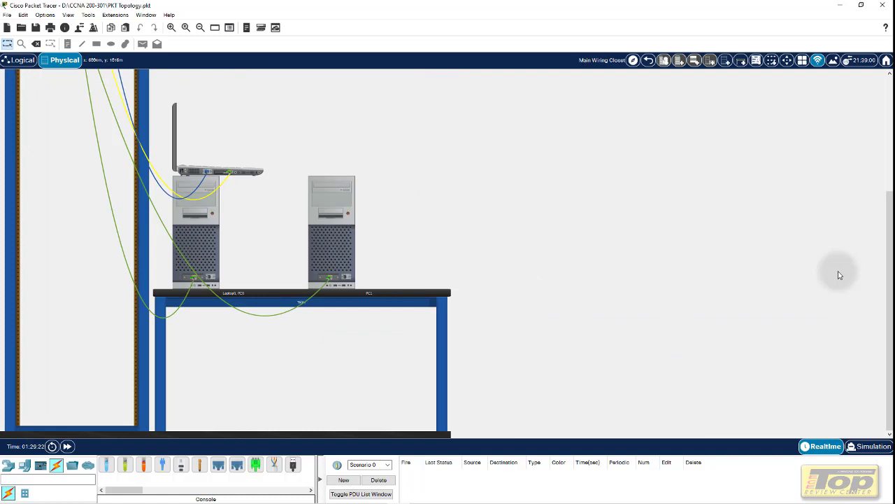
pyautogui.scroll(-2, 840, 275)
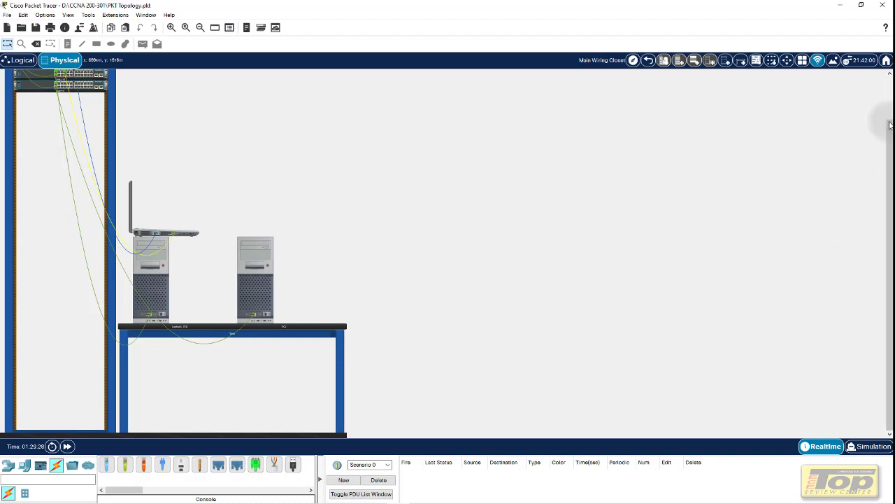
pyautogui.moveTo(890, 125); pyautogui.dragTo(890, 112)
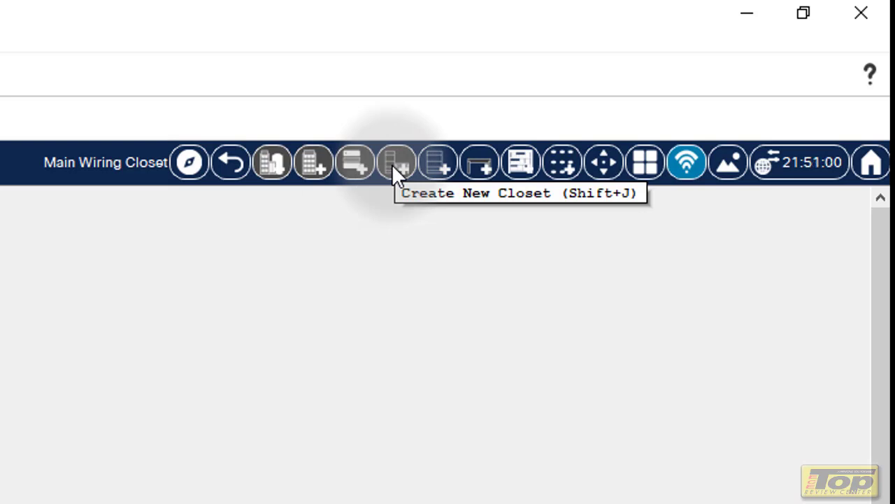
# Add a second empty rack and an inventory shelf to the Main Wiring Closet
pyautogui.click(442, 167)
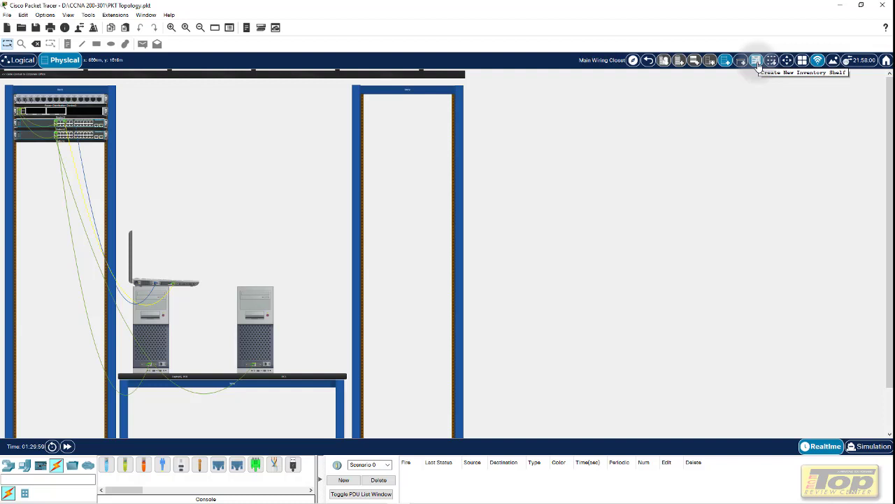
pyautogui.click(758, 65)
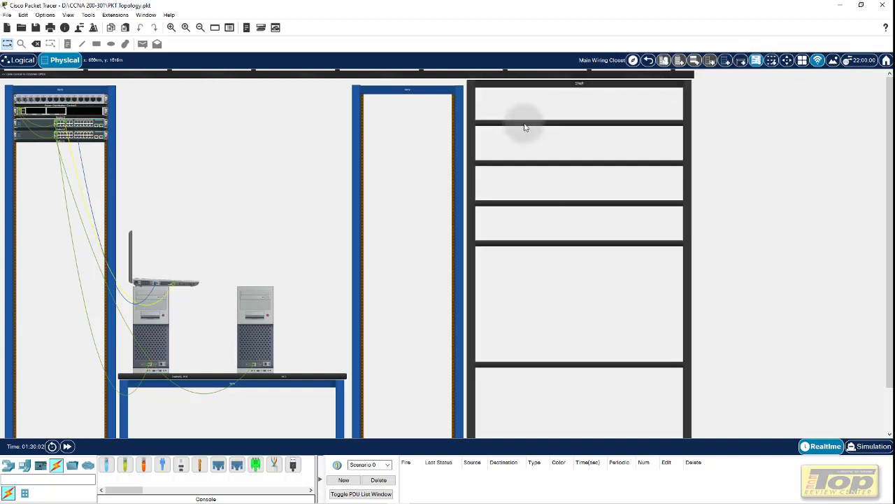
pyautogui.click(8, 465)
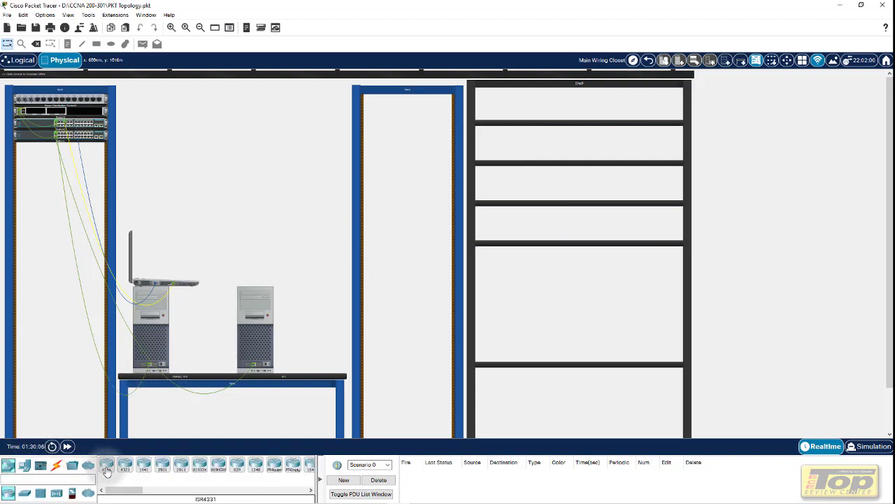
# Place two ISR4331 routers and two 2960 switches onto the inventory shelf
pyautogui.moveTo(106, 470); pyautogui.dragTo(531, 234)
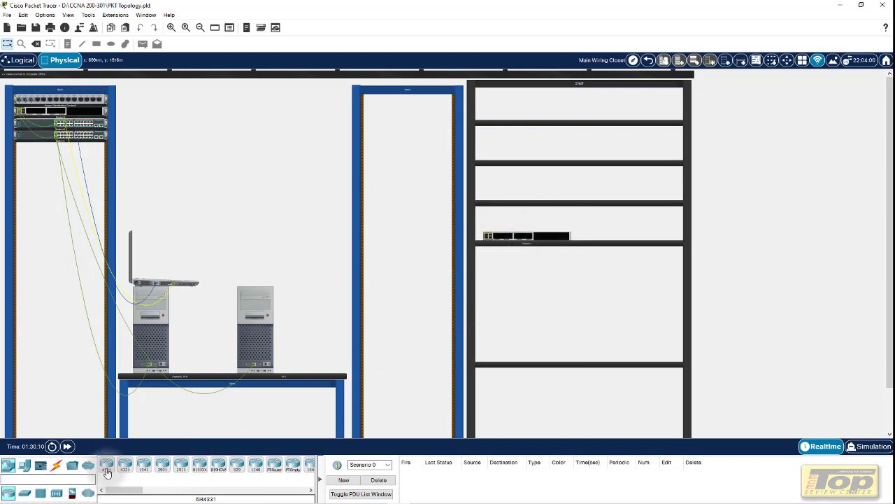
pyautogui.moveTo(106, 473); pyautogui.dragTo(529, 219)
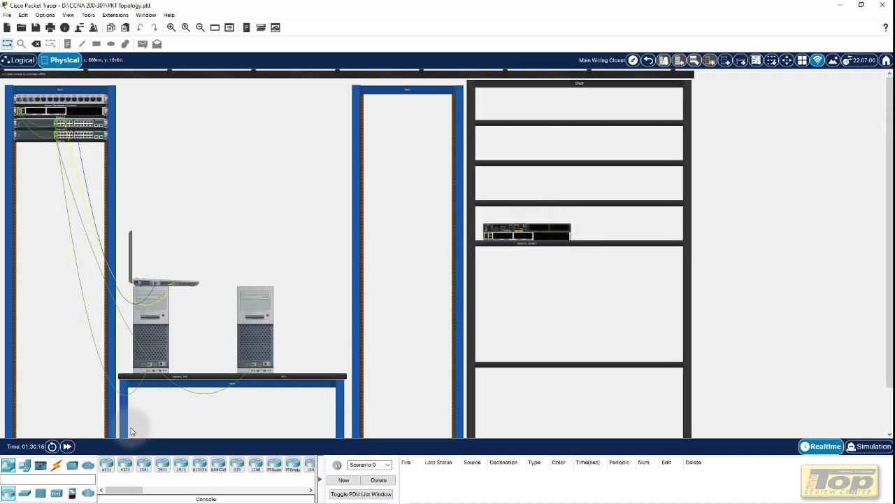
pyautogui.click(24, 493)
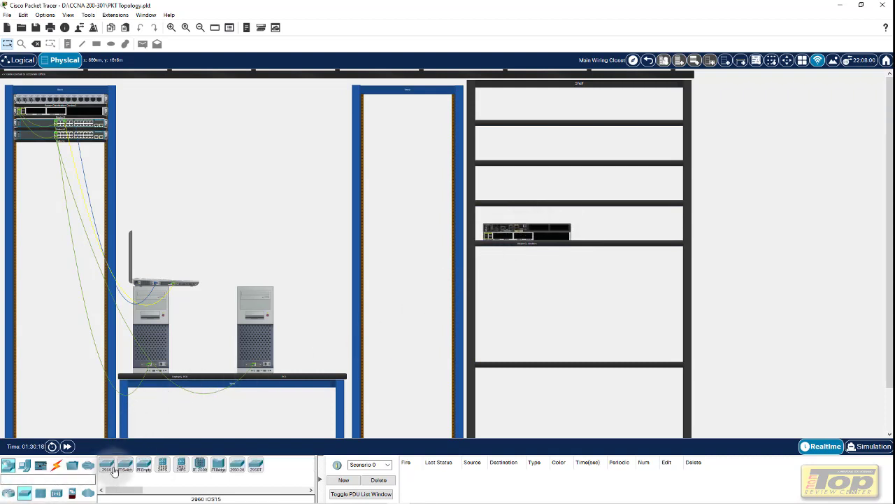
pyautogui.moveTo(114, 470); pyautogui.dragTo(525, 194)
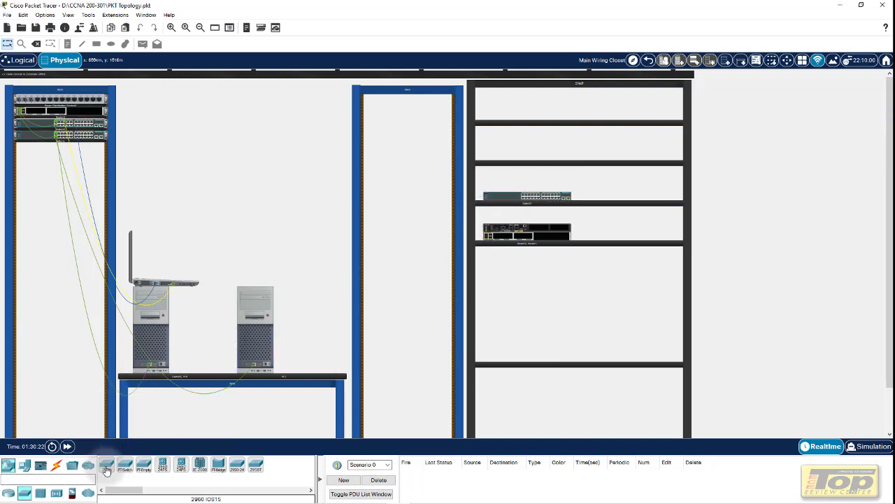
pyautogui.moveTo(106, 468); pyautogui.dragTo(532, 180)
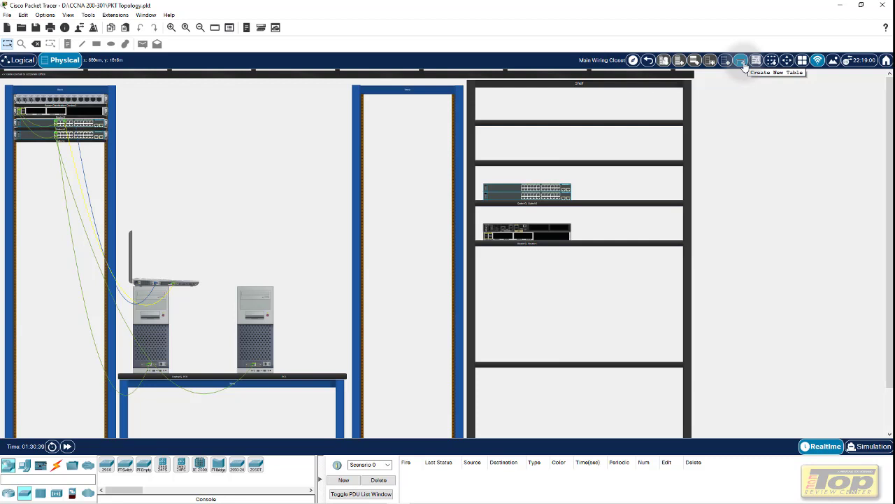
# Add a new table, then move one switch and one router from the shelf into the middle rack
pyautogui.click(741, 61)
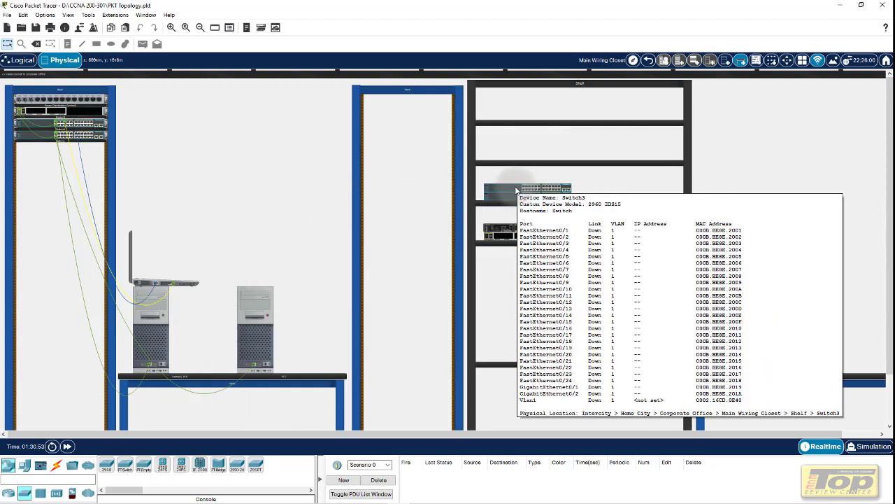
pyautogui.moveTo(520, 201); pyautogui.dragTo(396, 126)
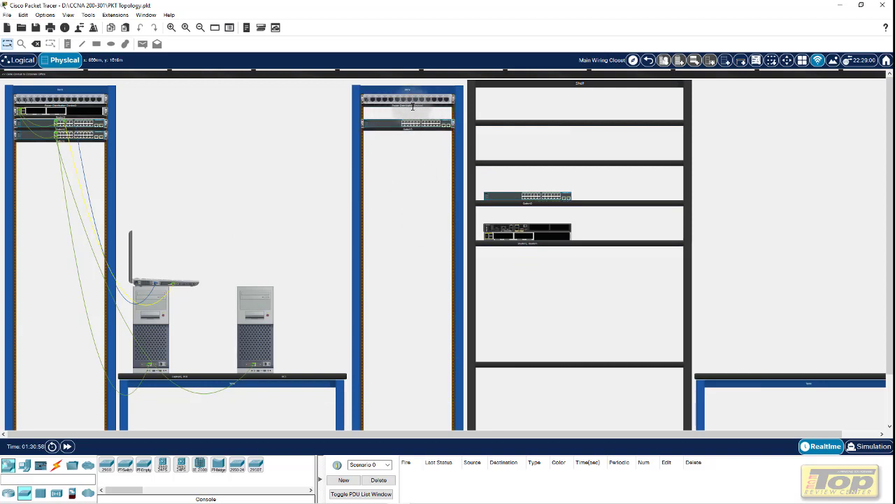
pyautogui.click(416, 104)
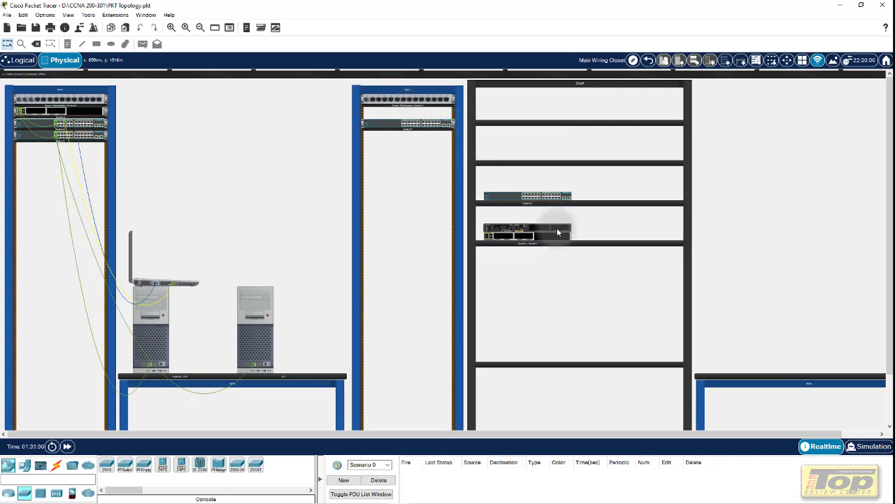
pyautogui.moveTo(557, 227); pyautogui.dragTo(437, 151)
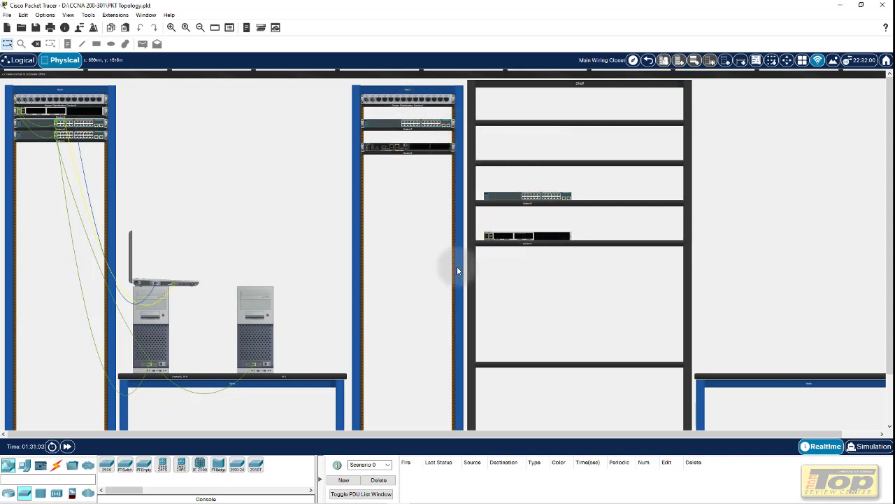
pyautogui.click(409, 155)
pyautogui.click(414, 126)
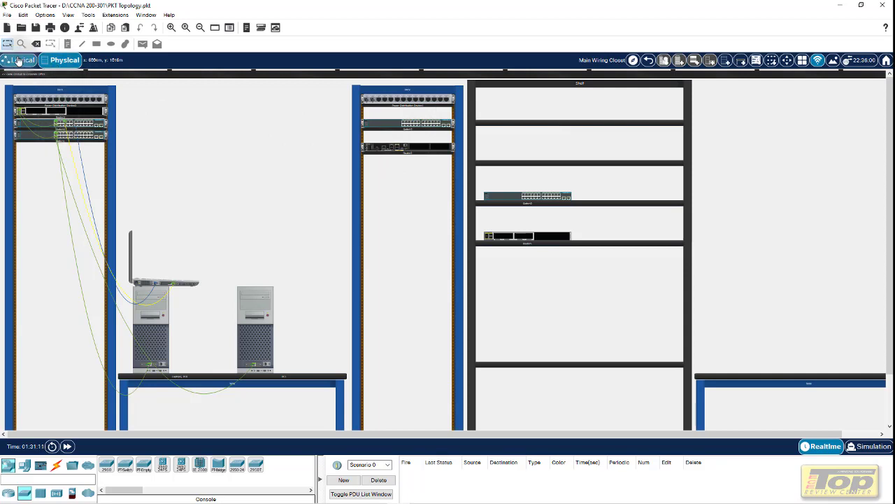
# In the Logical view, spread Switch2, Switch3, Router1 and Router2 apart from their top-left stack
pyautogui.click(20, 60)
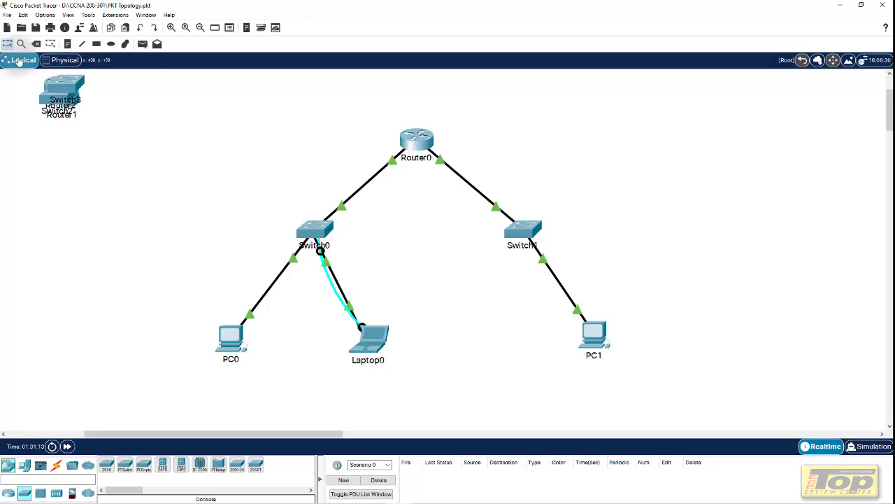
pyautogui.moveTo(36, 79); pyautogui.dragTo(161, 203)
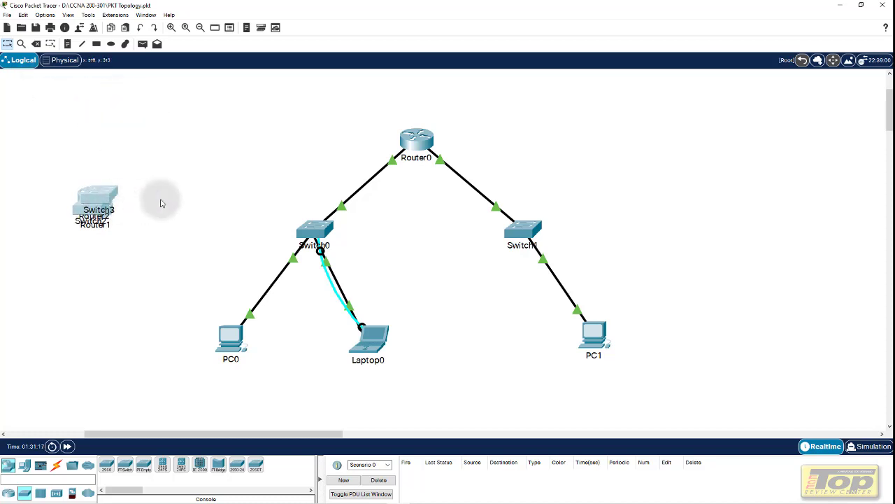
pyautogui.moveTo(98, 195); pyautogui.dragTo(99, 143)
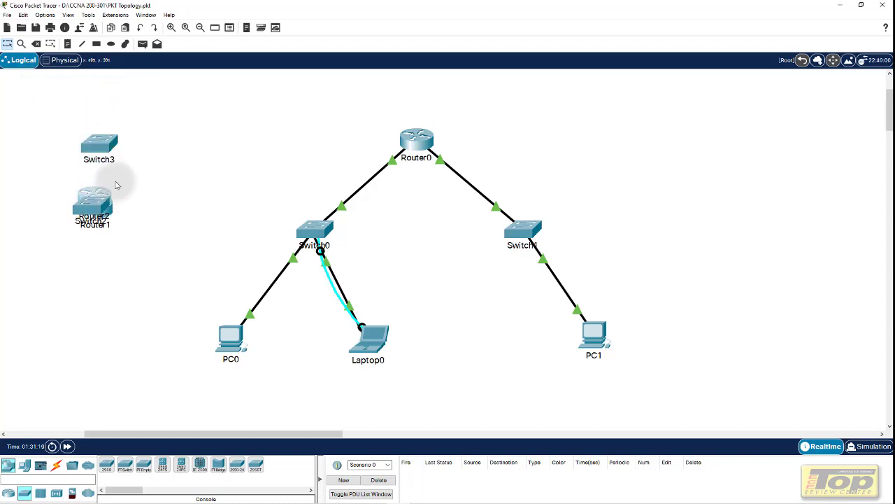
pyautogui.moveTo(95, 201); pyautogui.dragTo(149, 149)
pyautogui.moveTo(94, 203); pyautogui.dragTo(61, 187)
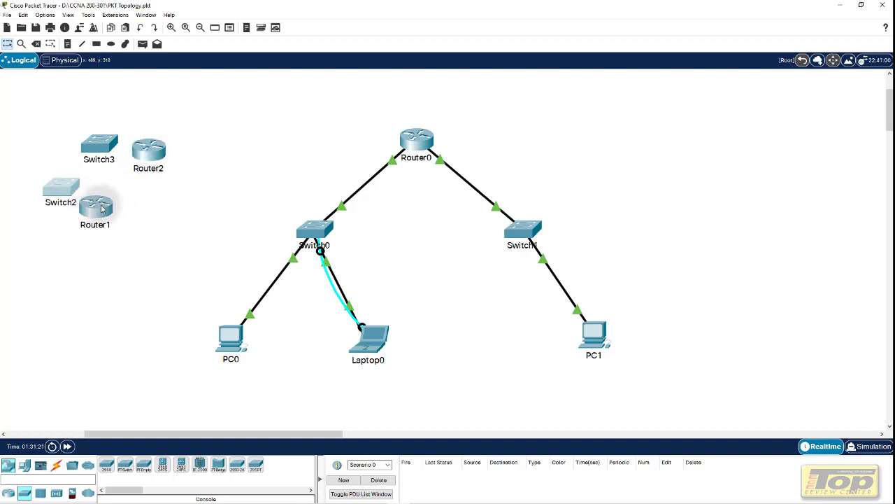
pyautogui.moveTo(102, 208); pyautogui.dragTo(156, 233)
pyautogui.moveTo(105, 151); pyautogui.dragTo(96, 127)
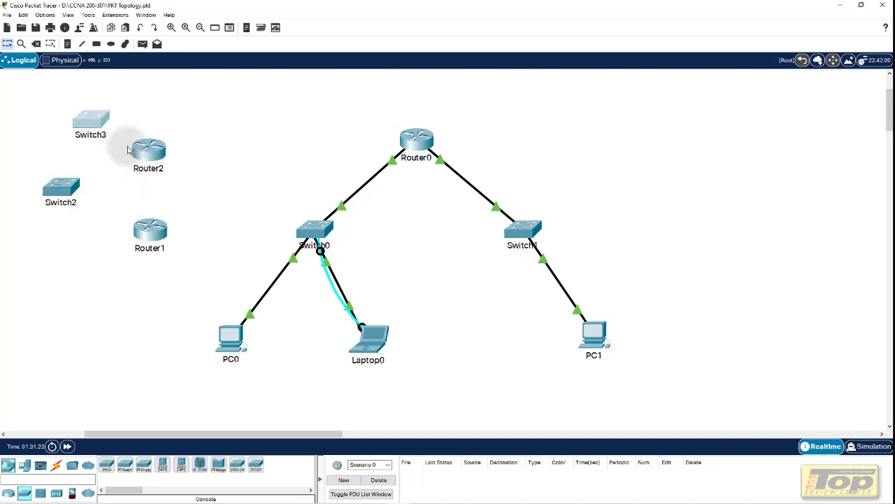
pyautogui.moveTo(143, 148); pyautogui.dragTo(165, 123)
pyautogui.moveTo(158, 233); pyautogui.dragTo(163, 191)
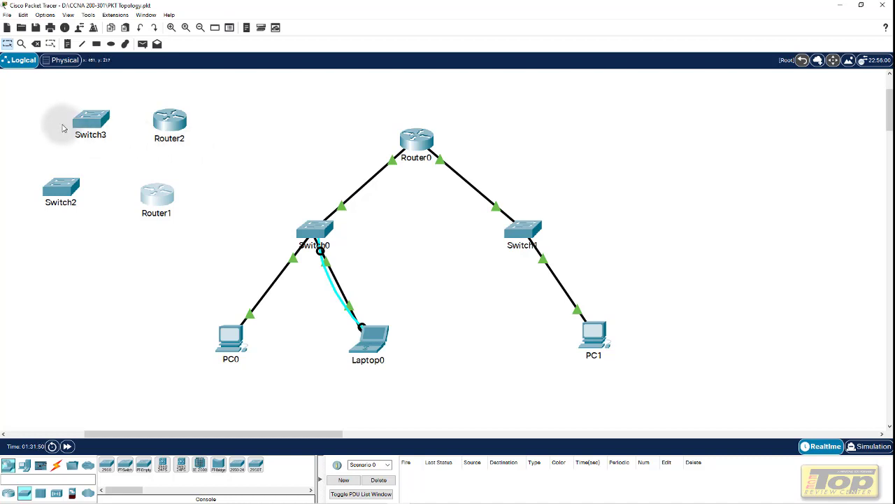
pyautogui.moveTo(25, 103); pyautogui.dragTo(203, 227)
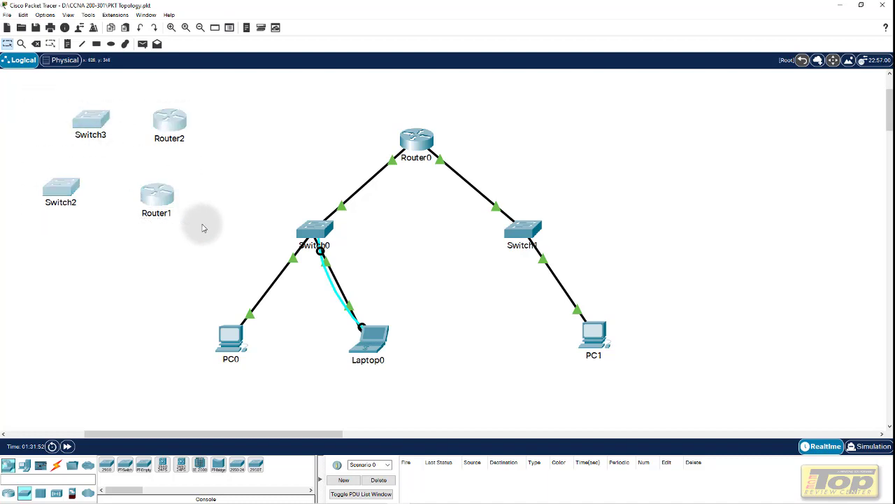
# Delete the four selected devices, confirm, and check the Physical view before returning to Logical
pyautogui.press('Delete')
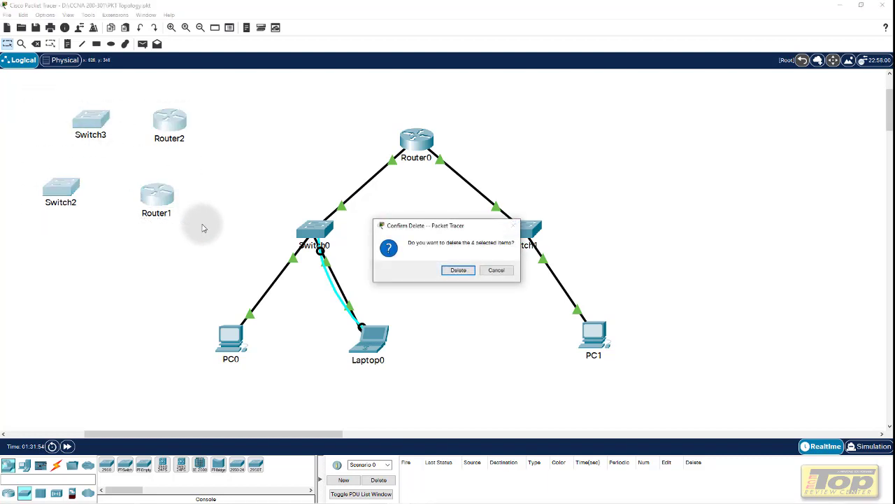
pyautogui.click(463, 271)
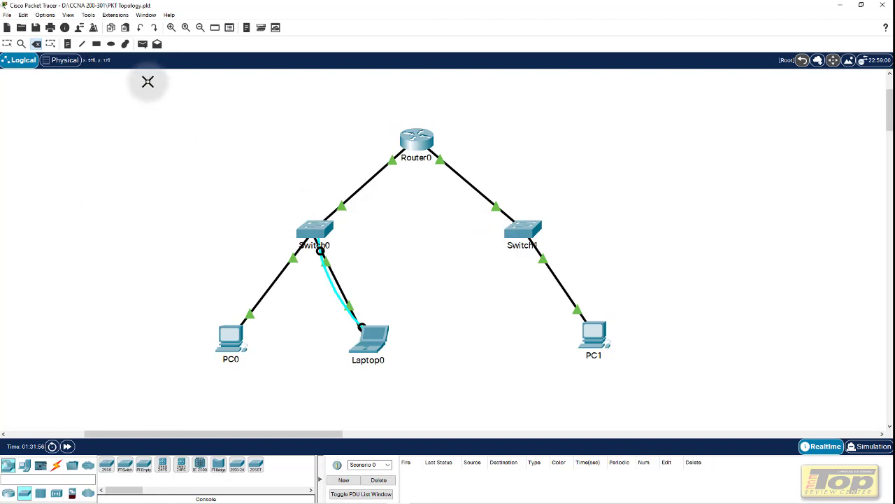
pyautogui.click(60, 61)
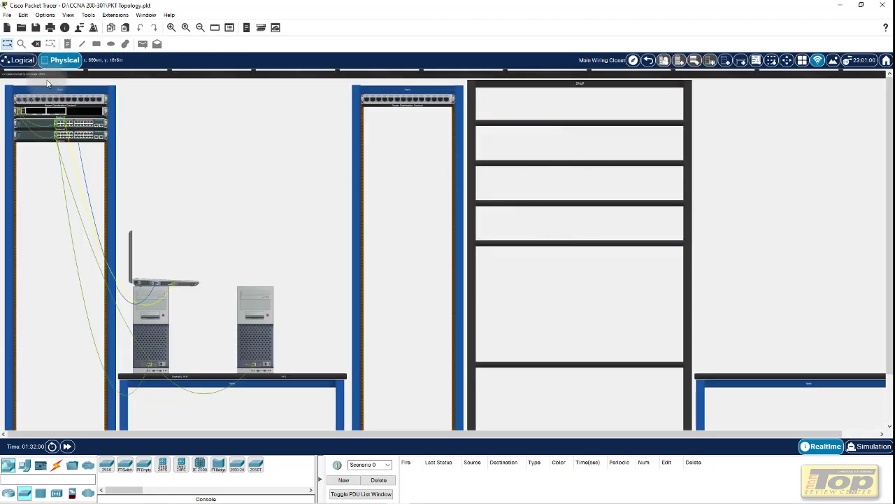
pyautogui.click(10, 63)
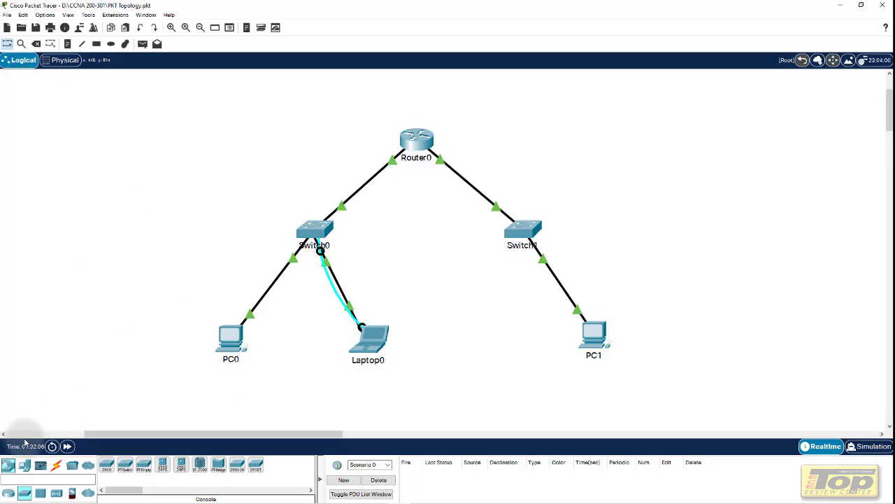
# Place a NetworkController from End Devices between Laptop0 and PC1 as PT-Controller0
pyautogui.click(9, 466)
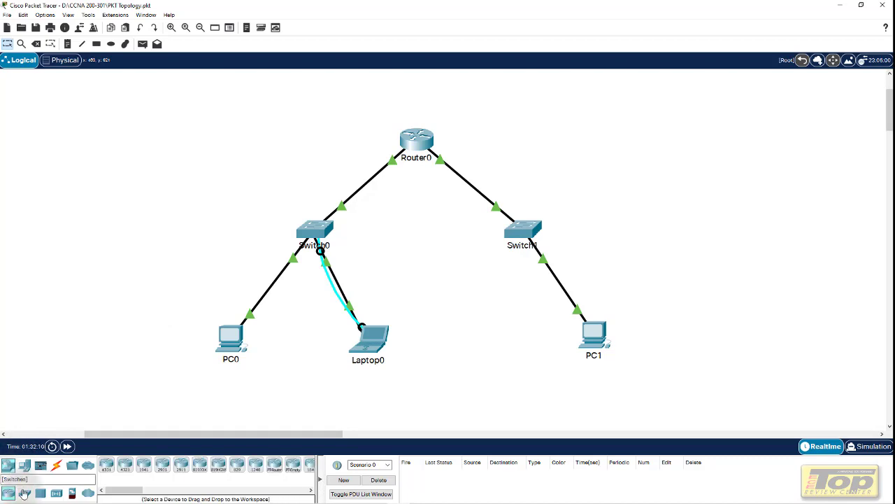
pyautogui.click(24, 465)
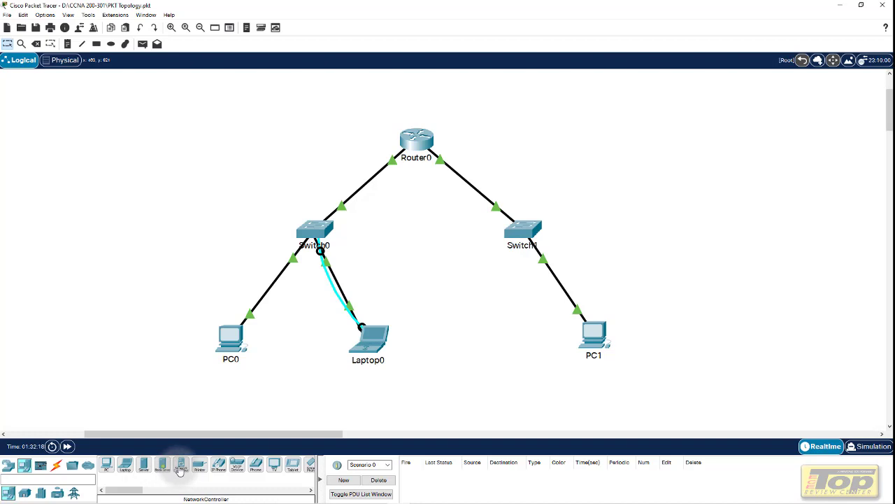
pyautogui.click(180, 471)
pyautogui.click(496, 328)
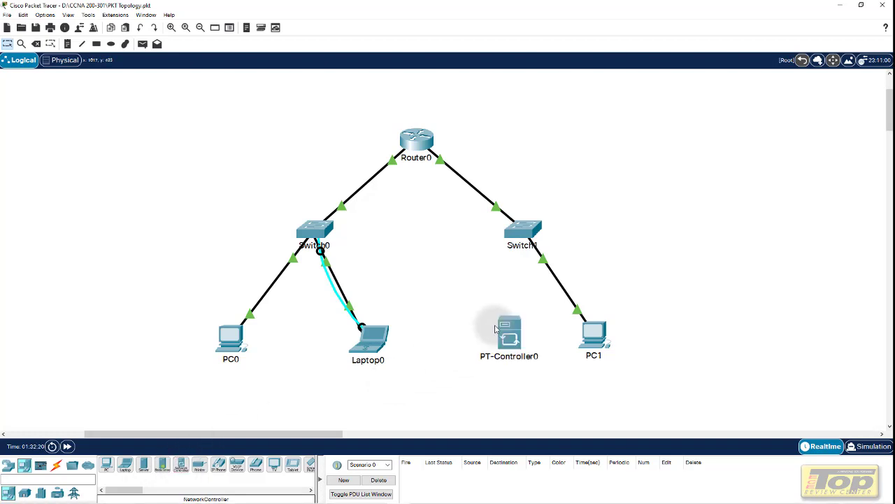
pyautogui.moveTo(495, 328); pyautogui.dragTo(460, 323)
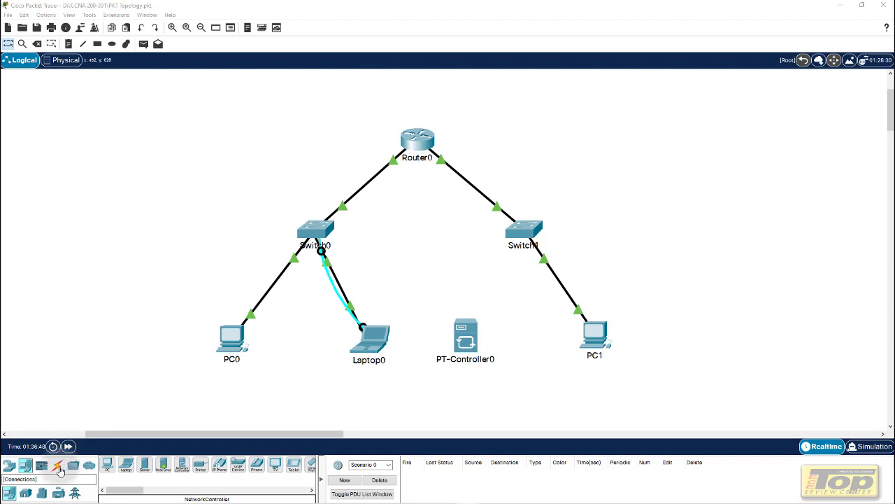
pyautogui.click(58, 467)
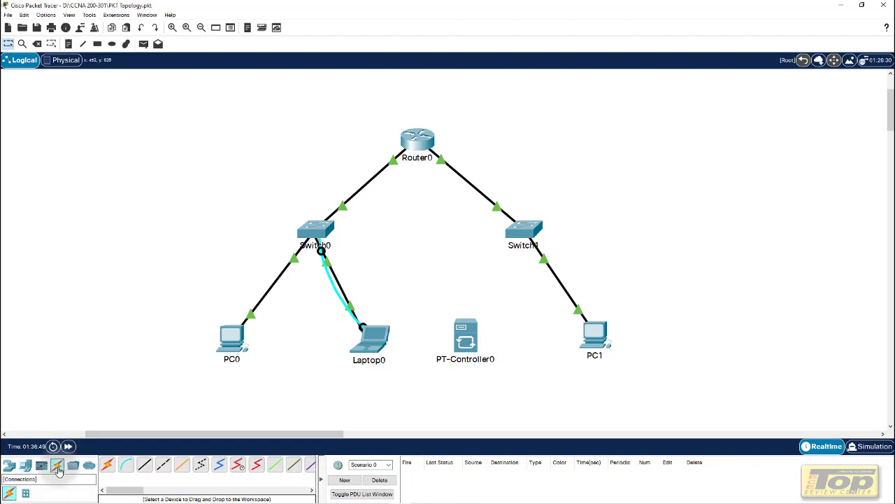
# Cable PT-Controller0's GigabitEthernet0 to Switch1's FastEthernet0/3 with a copper straight-through cable
pyautogui.click(145, 468)
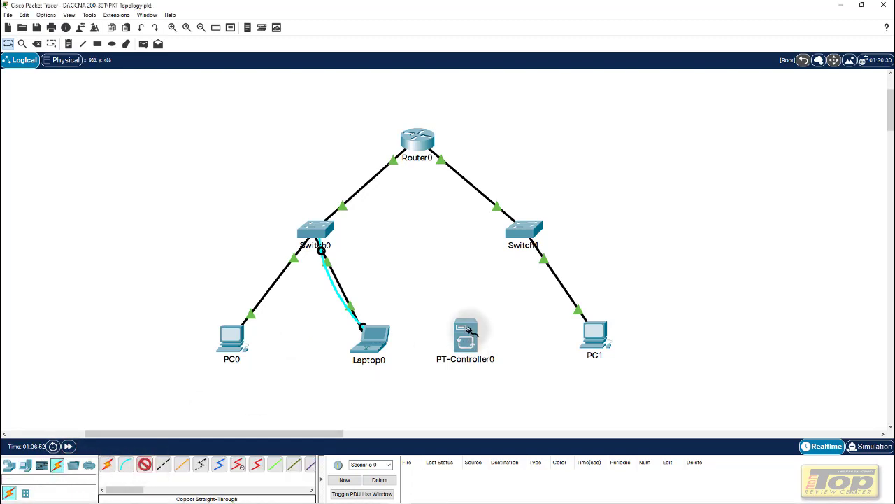
pyautogui.click(467, 331)
pyautogui.click(503, 335)
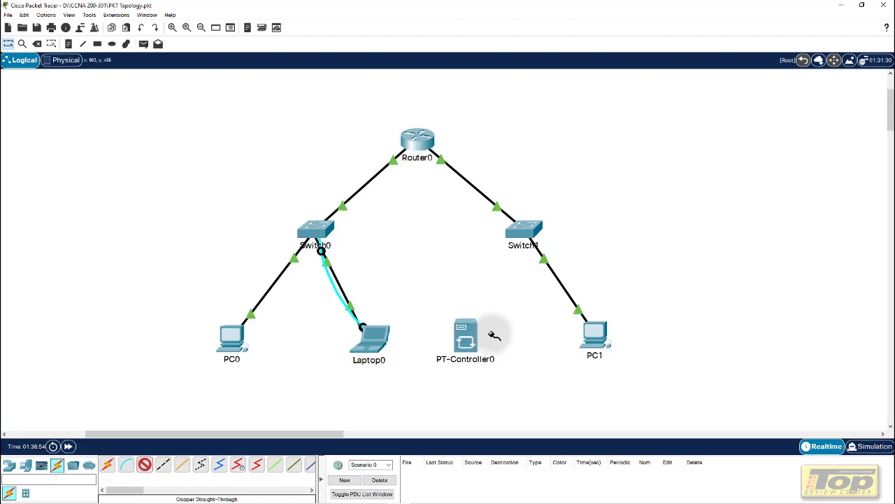
pyautogui.click(520, 232)
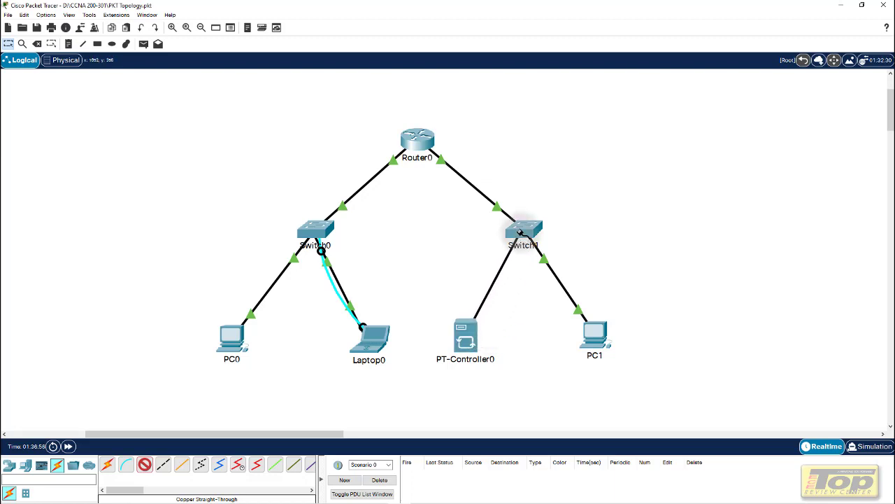
pyautogui.click(519, 232)
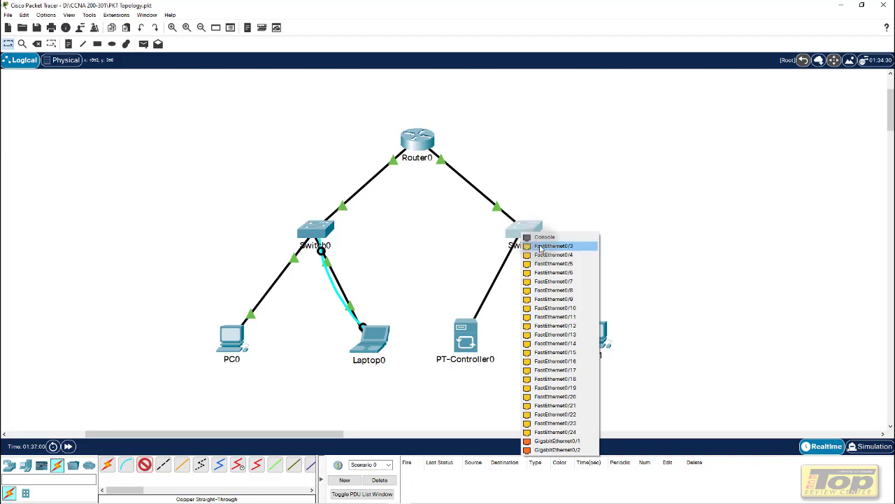
pyautogui.click(542, 247)
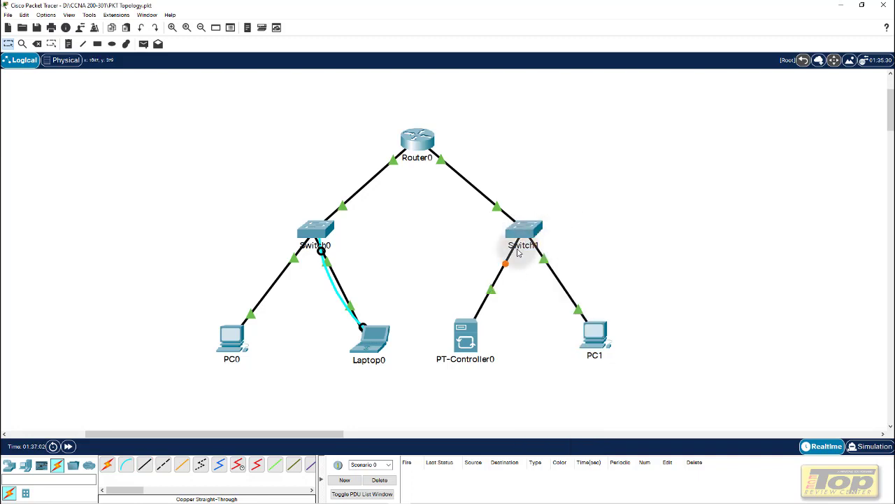
# Fast-forward time so the link comes up, then open PT-Controller0's device window
pyautogui.click(68, 447)
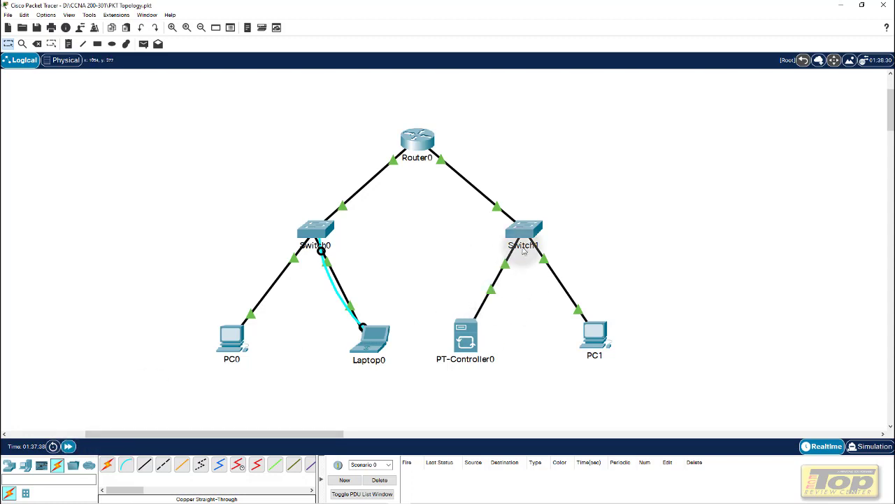
pyautogui.moveTo(474, 334)
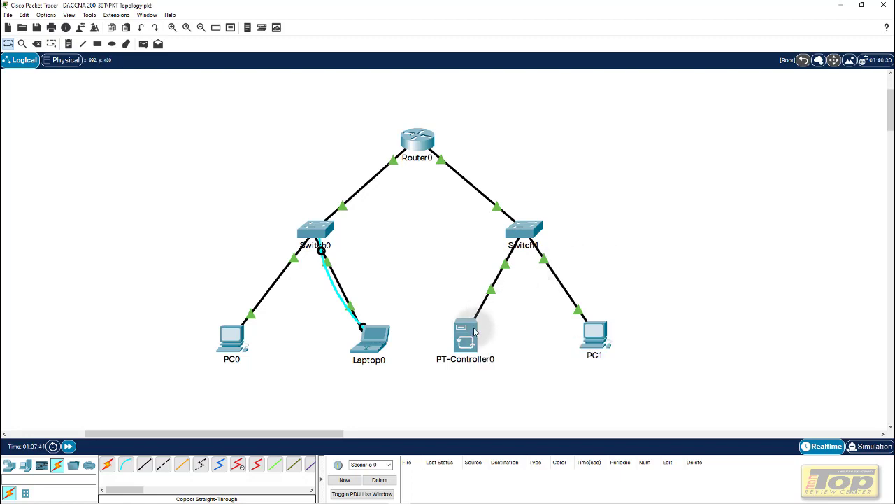
pyautogui.click(474, 333)
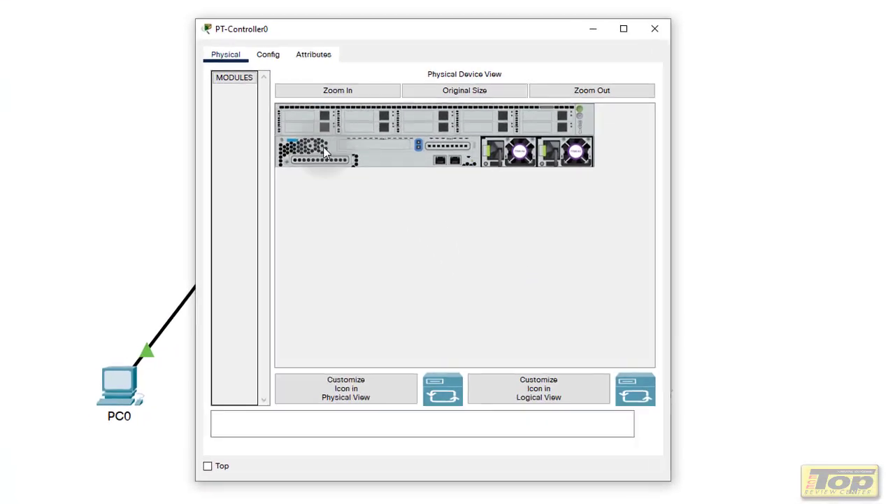
# Set GigabitEthernet0 to IPv4 address 10.2.2.3 with mask 255.255.255.0
pyautogui.click(250, 39)
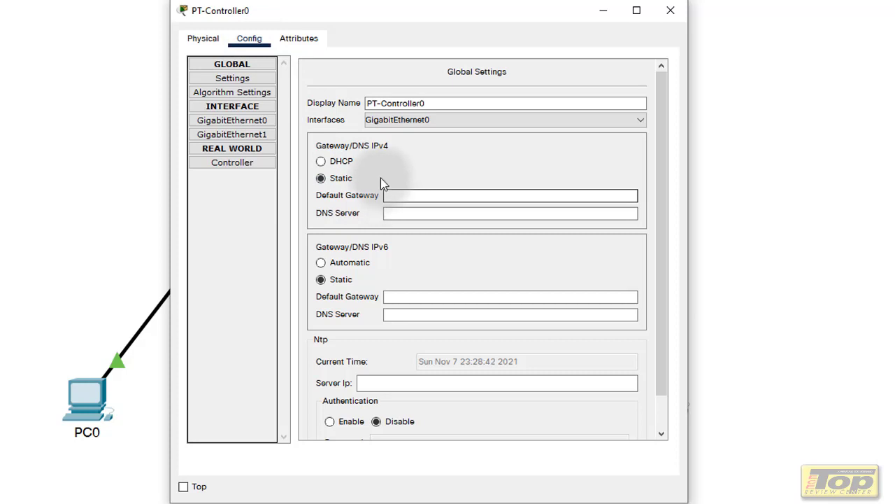
pyautogui.click(260, 122)
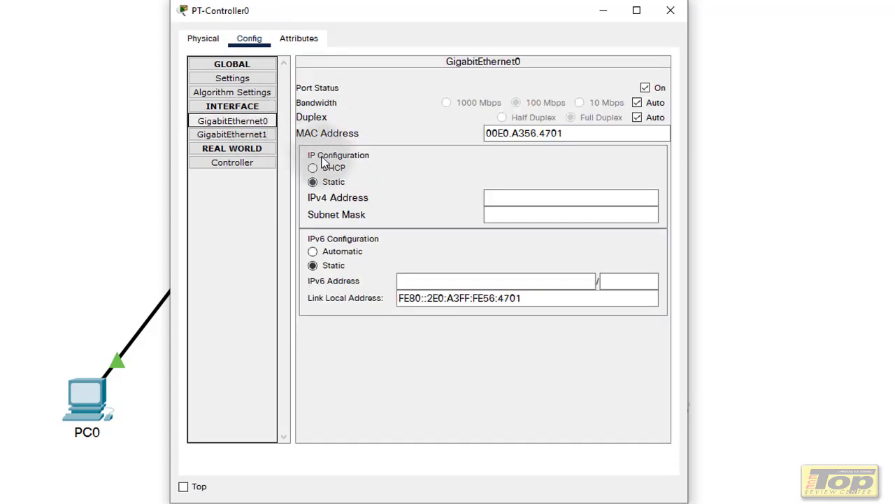
pyautogui.click(542, 192)
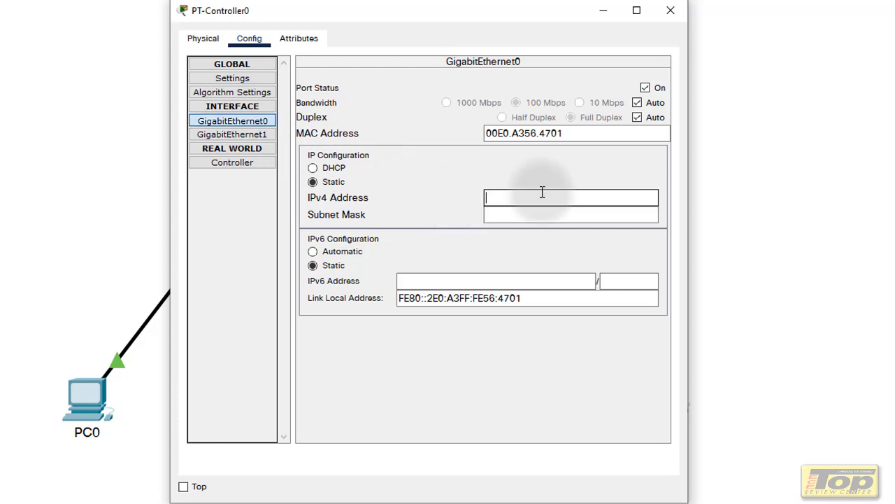
pyautogui.write('10.2.2.3')
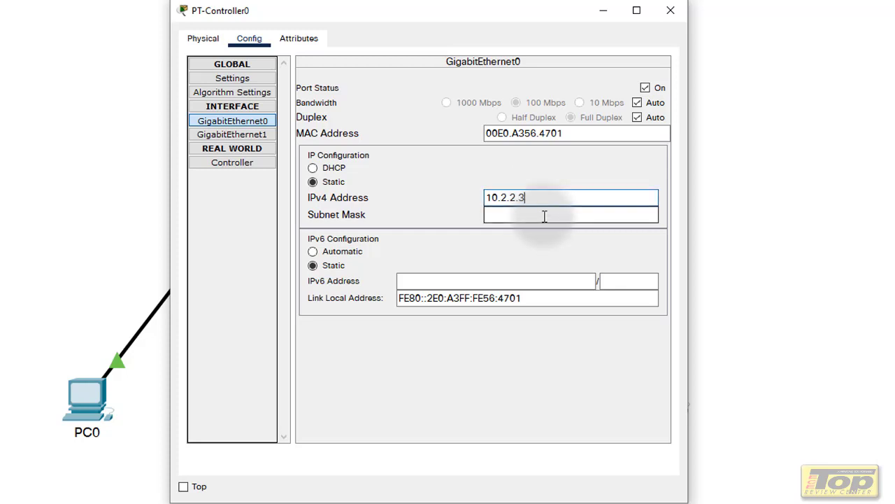
pyautogui.click(544, 215)
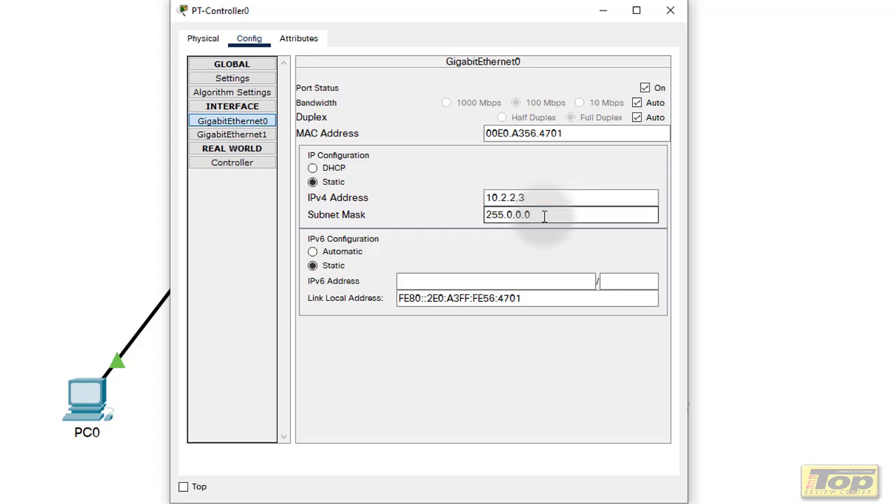
pyautogui.press('BackSpace')
pyautogui.press('BackSpace')
pyautogui.press('BackSpace')
pyautogui.press('BackSpace')
pyautogui.press('BackSpace')
pyautogui.write('255.255.')
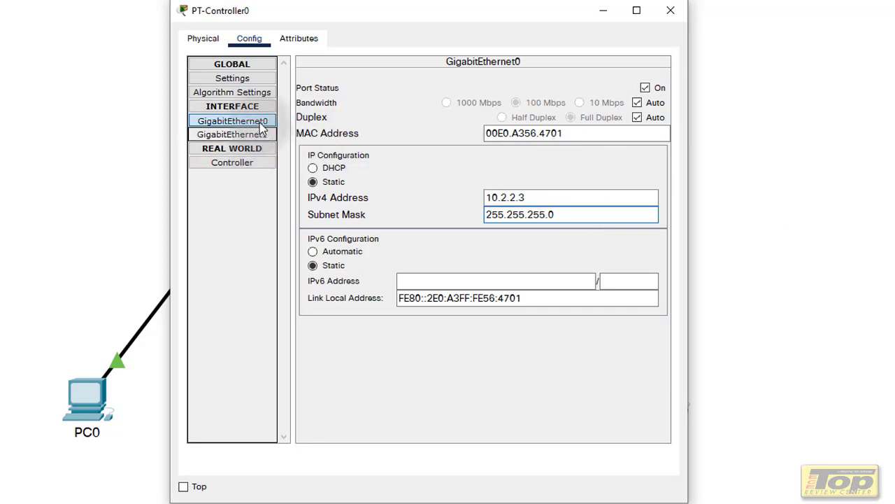
# Set the default gateway to 10.2.2.1, then close the window and acknowledge the warning
pyautogui.click(258, 80)
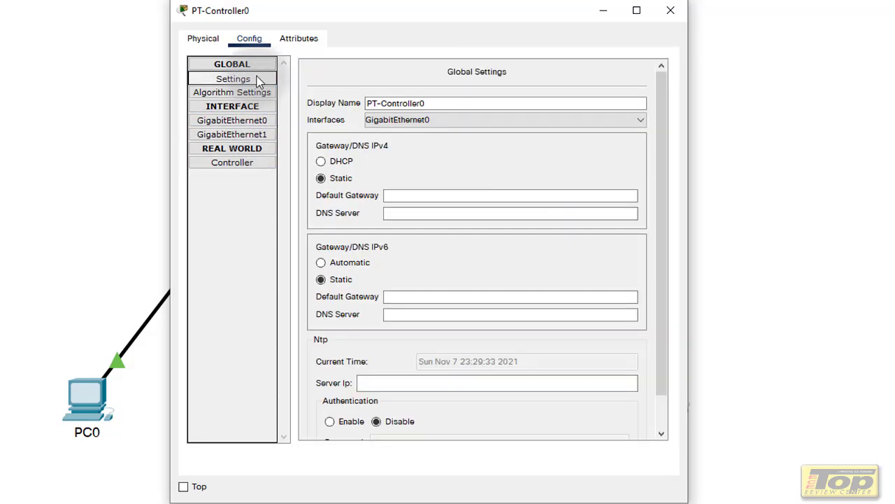
pyautogui.click(456, 197)
pyautogui.write('10.')
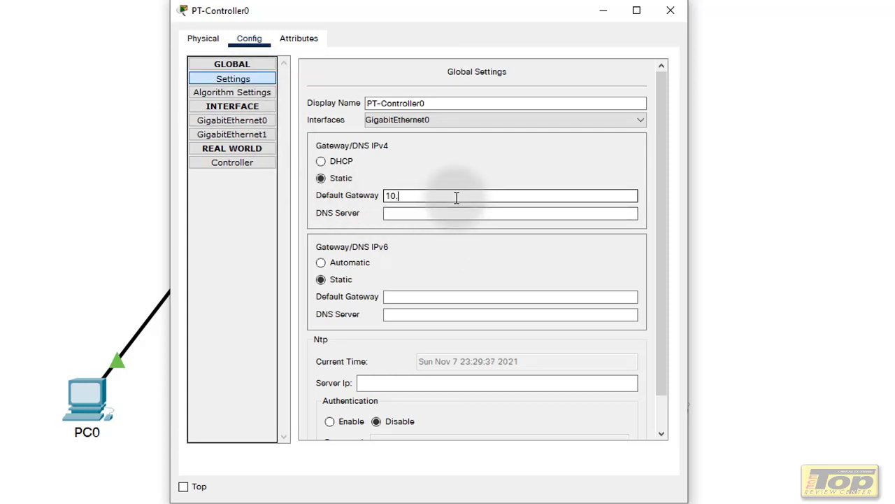
pyautogui.write('2.2.1')
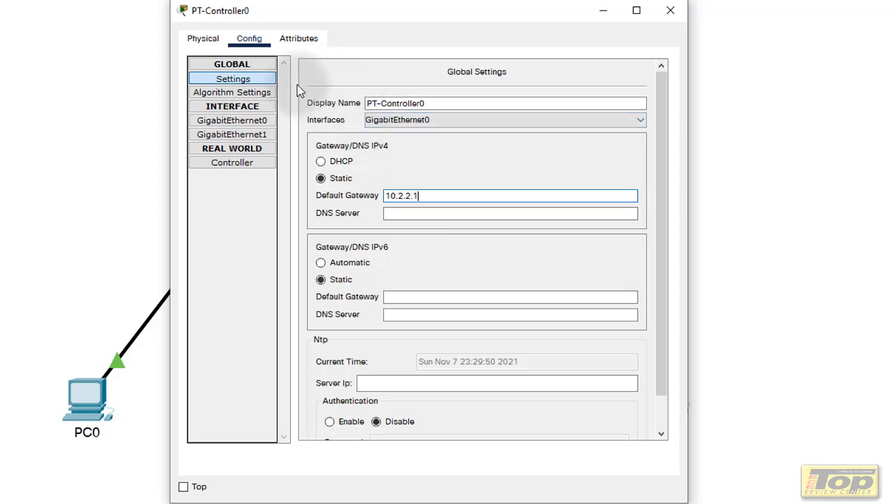
pyautogui.click(668, 10)
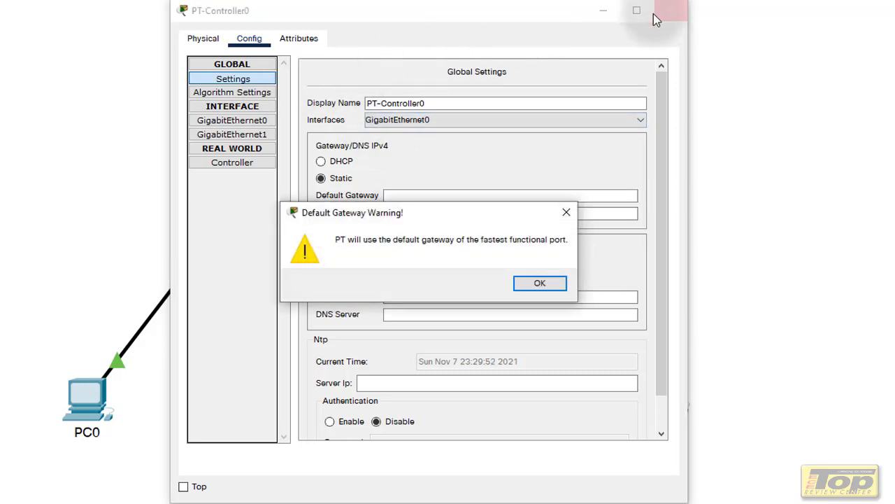
pyautogui.click(542, 283)
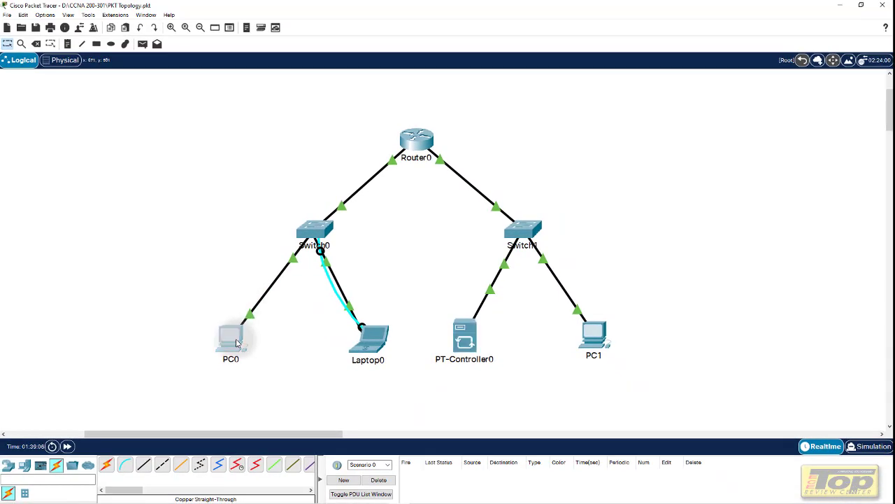
# Open PC0's window, shift it right to reveal the topology, and close it
pyautogui.click(236, 343)
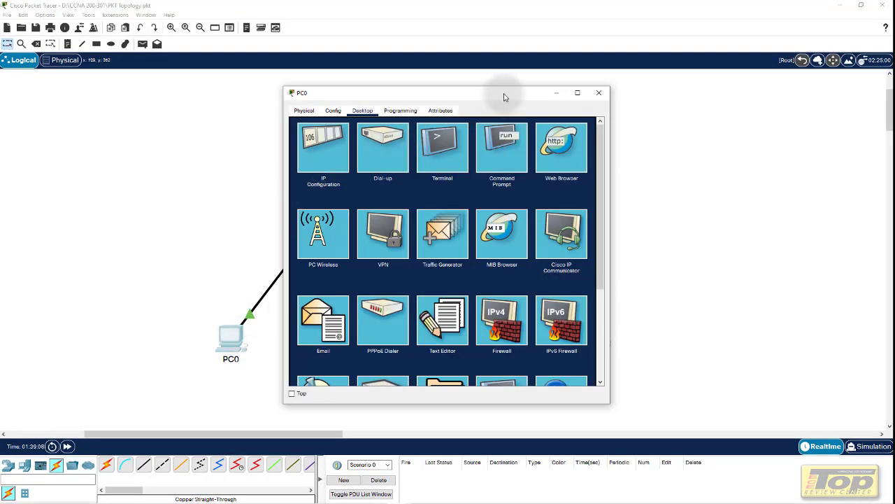
pyautogui.moveTo(503, 97); pyautogui.dragTo(694, 89)
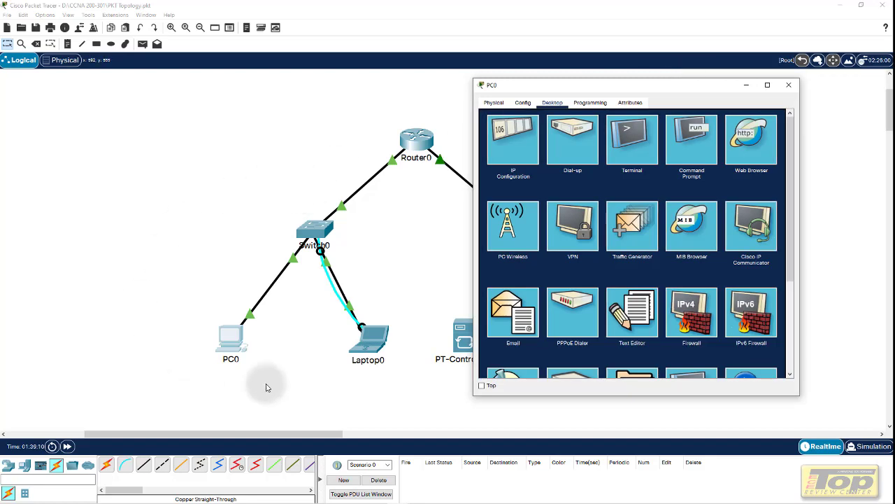
pyautogui.click(789, 84)
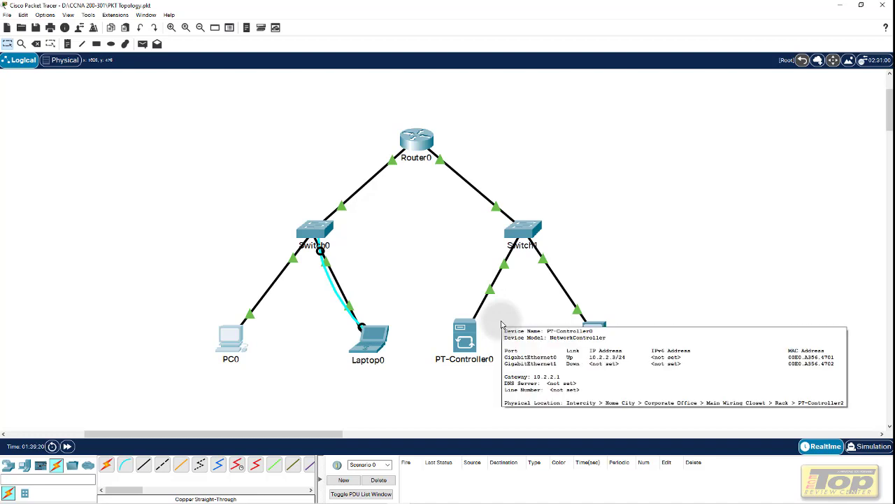
# From PC0's command prompt, ping 10.2.2.3 twice, then close the window
pyautogui.moveTo(459, 352)
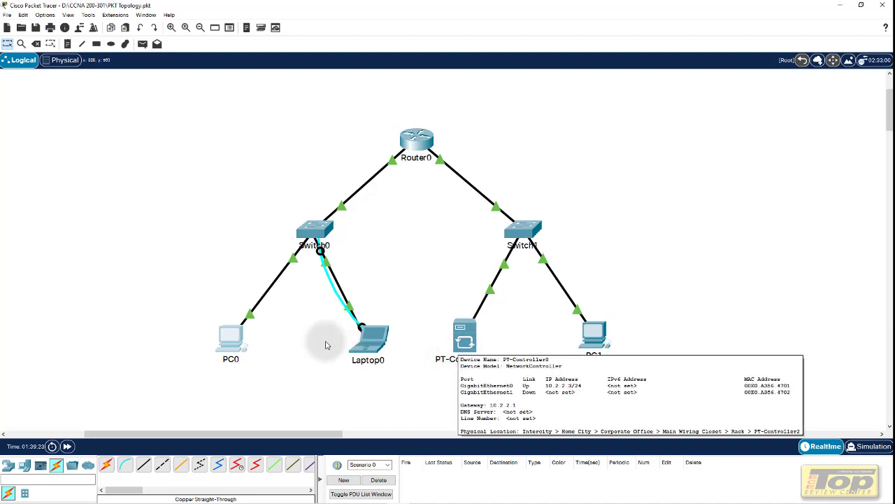
pyautogui.click(227, 341)
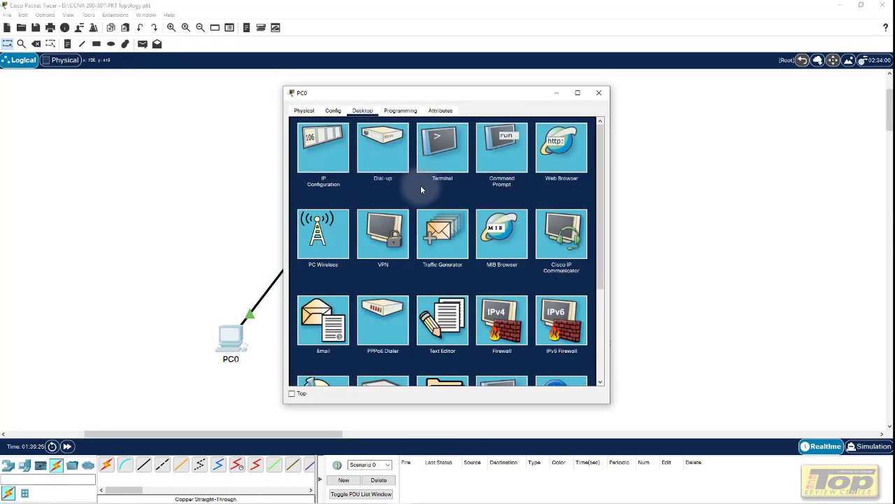
pyautogui.click(502, 148)
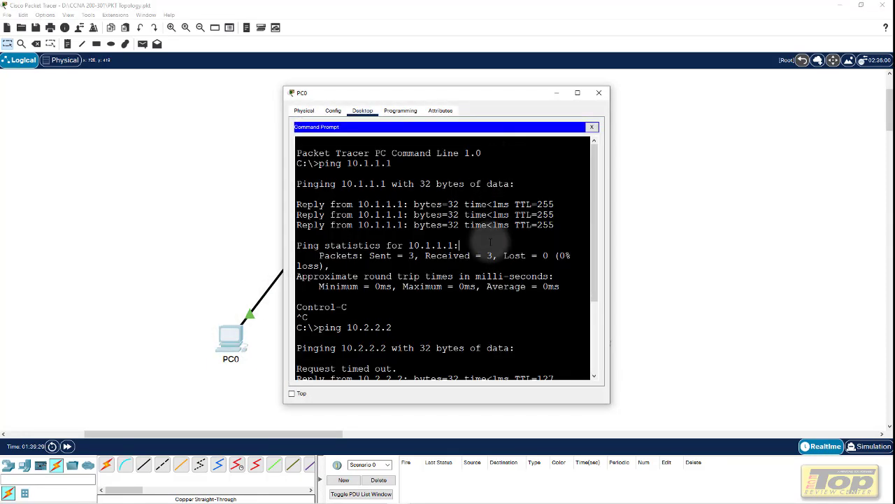
pyautogui.scroll(-4, 490, 242)
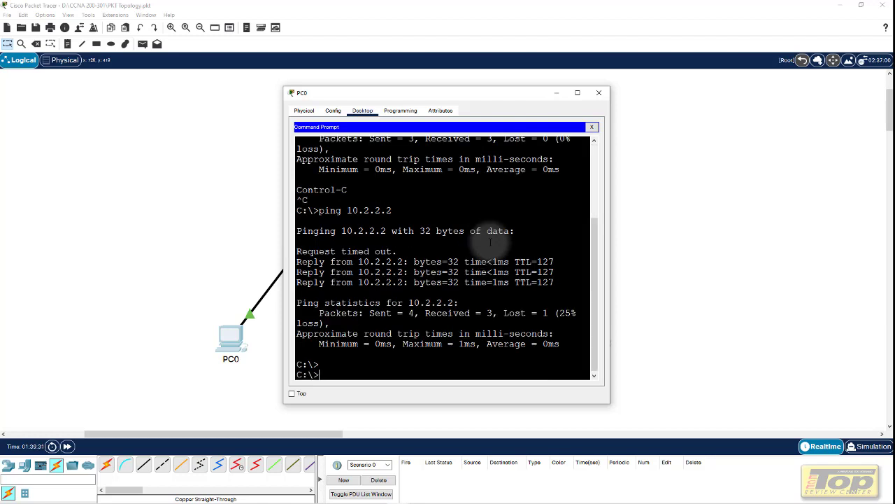
pyautogui.write('ping 10.2.2.3')
pyautogui.press('Return')
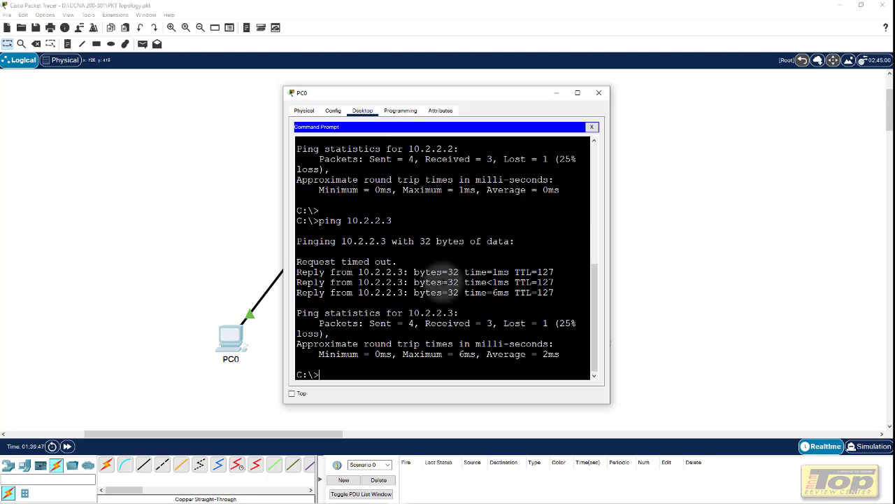
pyautogui.press('Up')
pyautogui.press('Return')
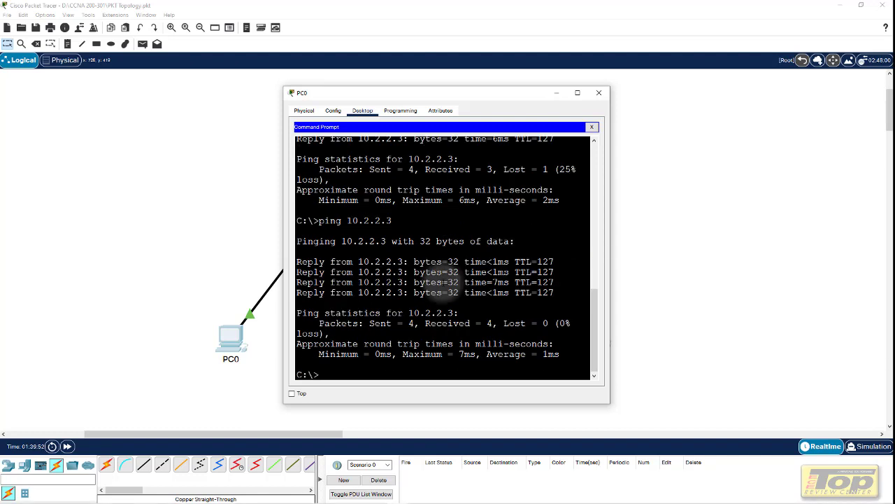
pyautogui.click(599, 92)
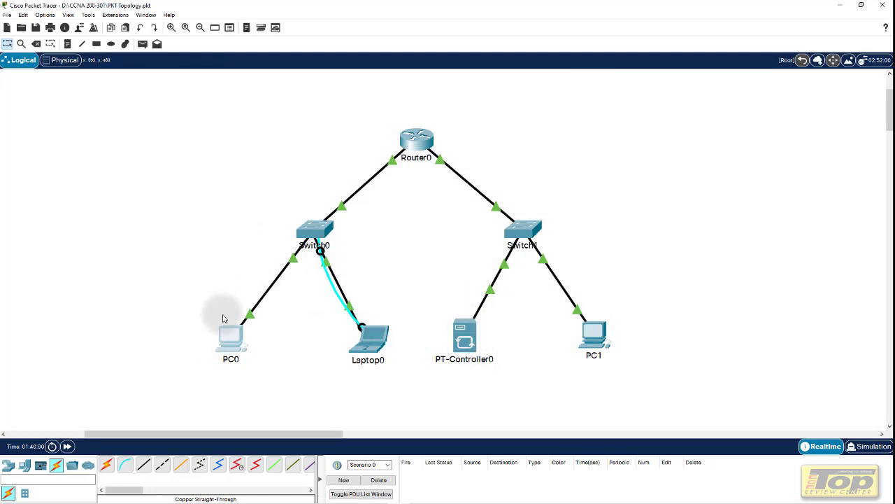
# Tick Access Enabled under PT-Controller0's REAL WORLD Controller settings (port 58000) and close the window
pyautogui.click(464, 337)
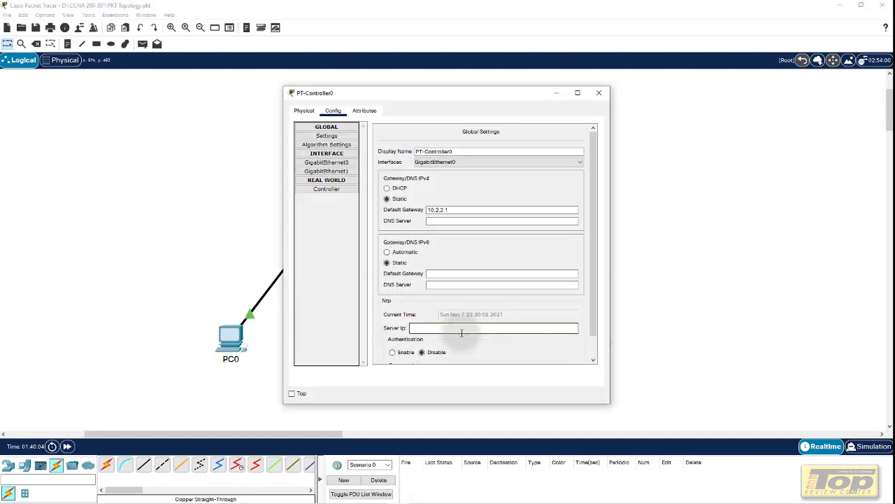
pyautogui.click(326, 192)
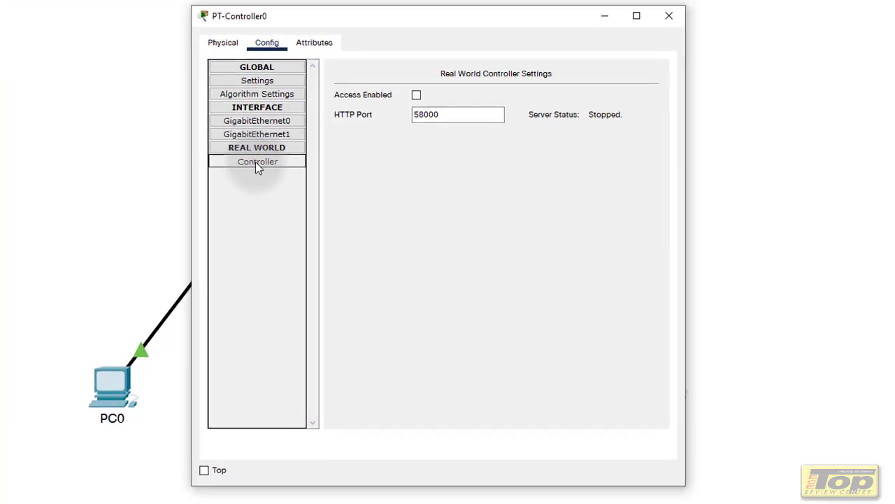
pyautogui.click(417, 96)
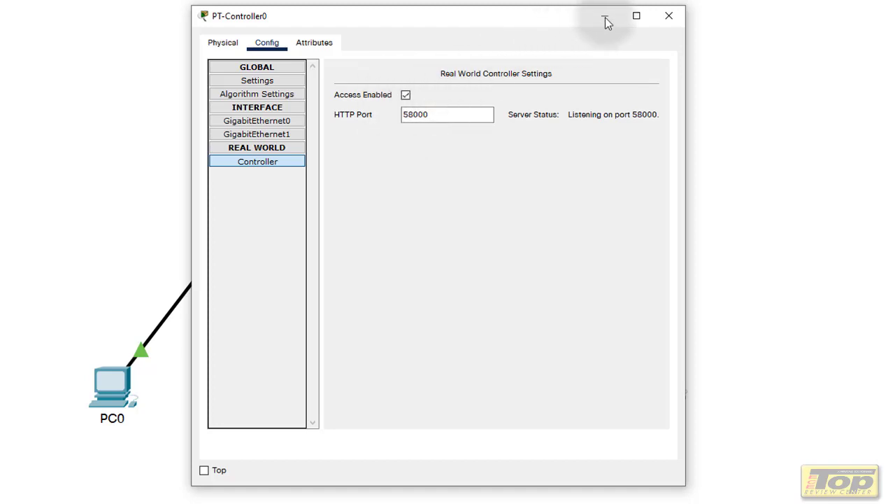
pyautogui.click(667, 16)
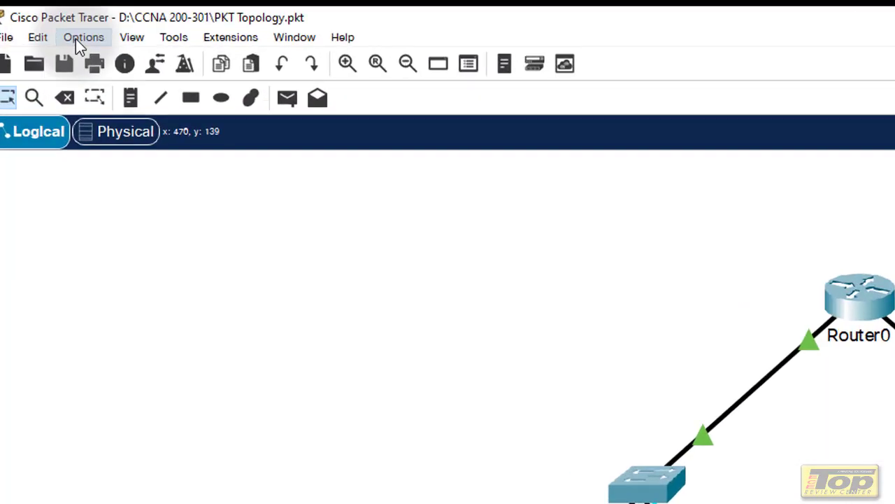
# In Preferences, enable external access for both scripts and the Network Controller REST API
pyautogui.click(78, 40)
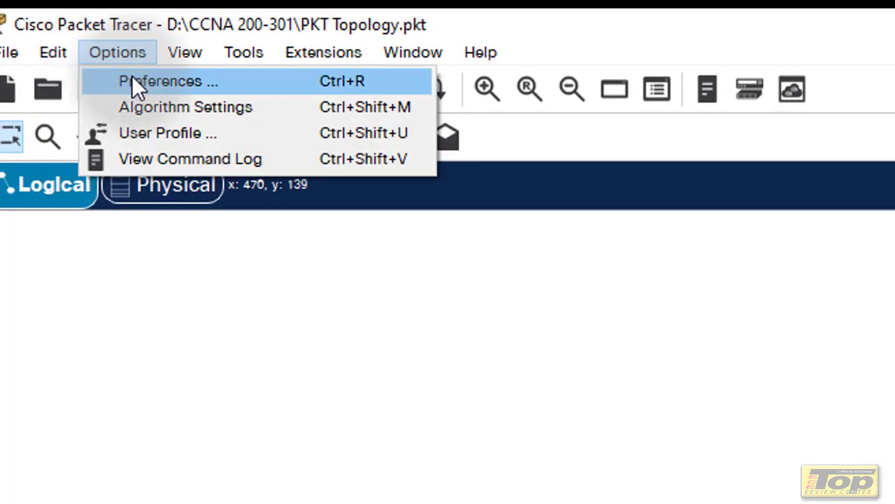
pyautogui.click(133, 80)
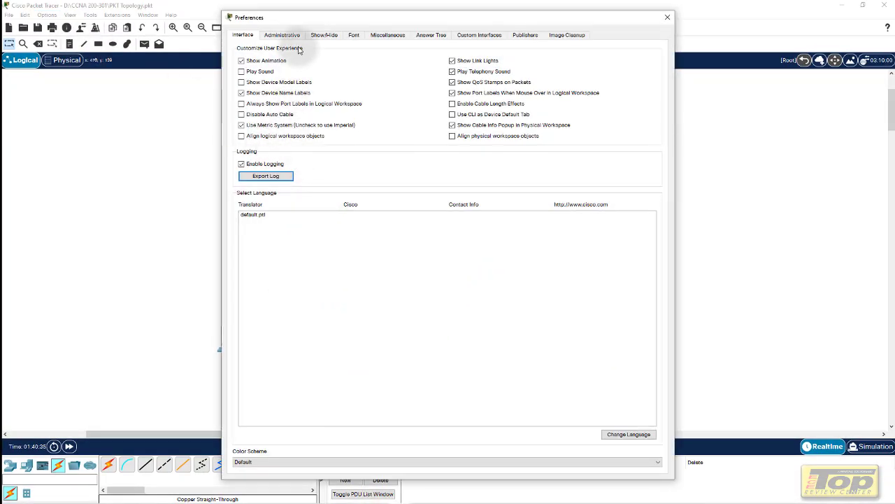
pyautogui.click(389, 36)
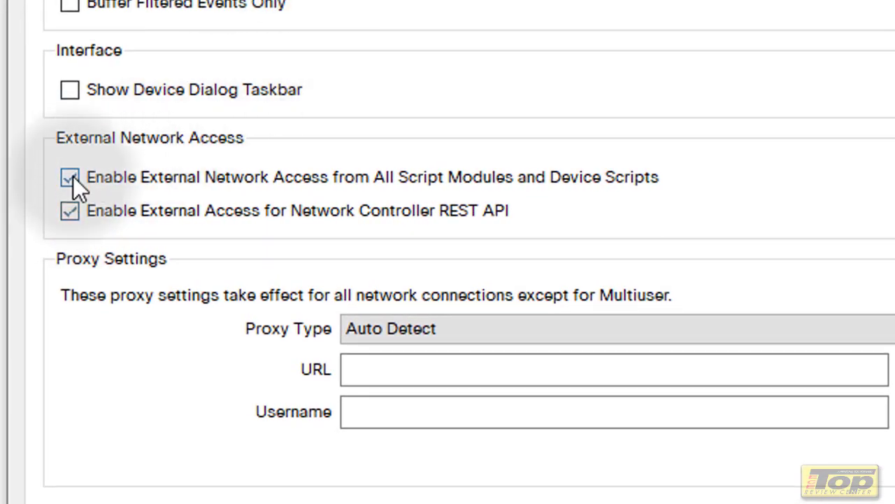
pyautogui.click(70, 177)
pyautogui.click(69, 209)
pyautogui.click(73, 180)
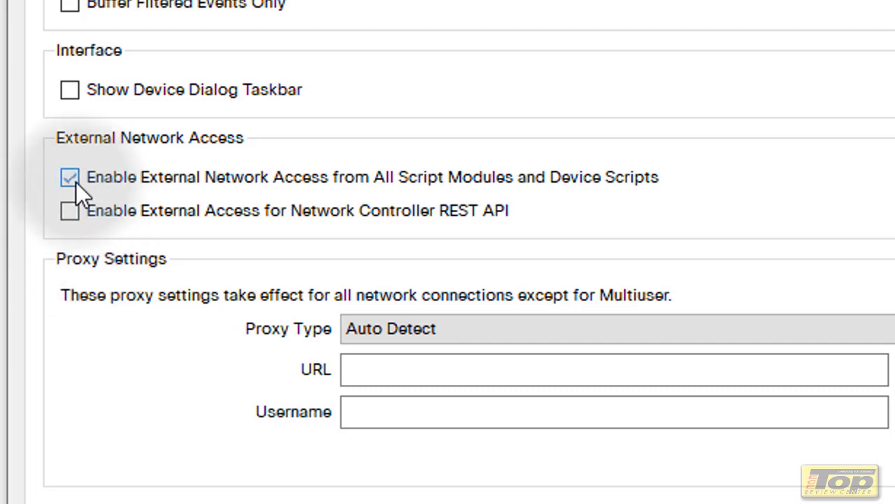
pyautogui.click(75, 210)
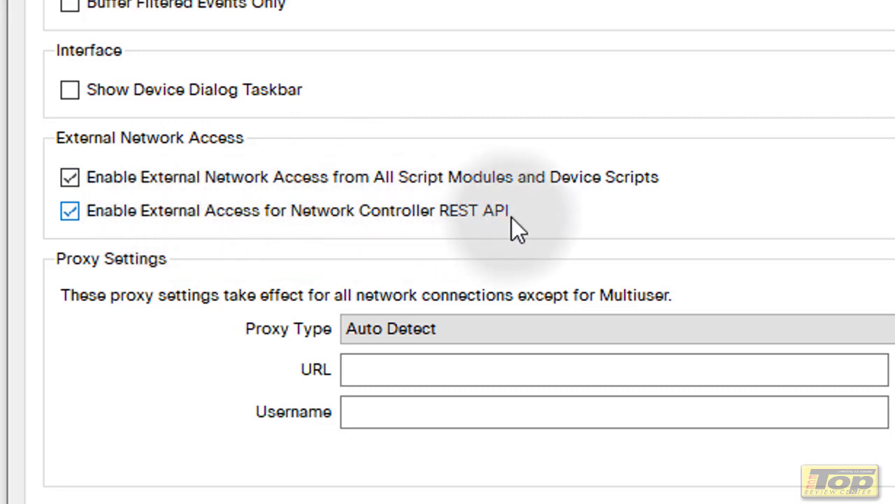
pyautogui.click(663, 16)
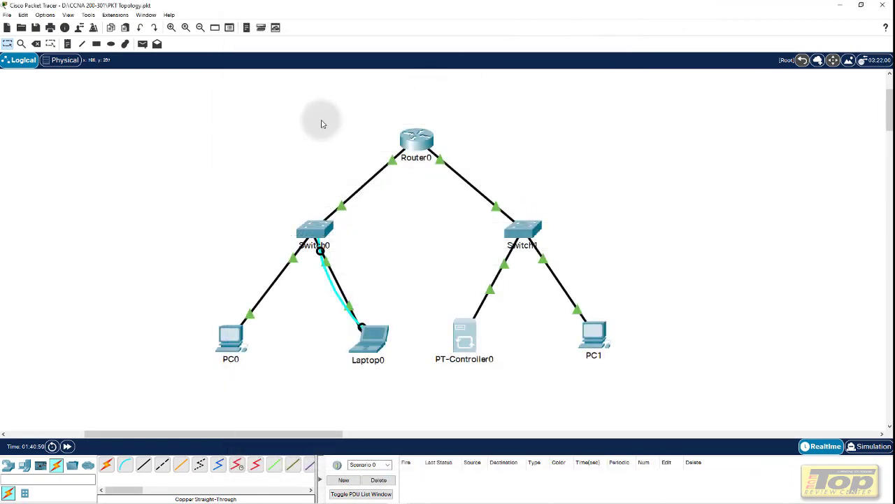
# Check PT-Controller0's real-world controller uses port 58000, then minimize Packet Tracer
pyautogui.click(464, 322)
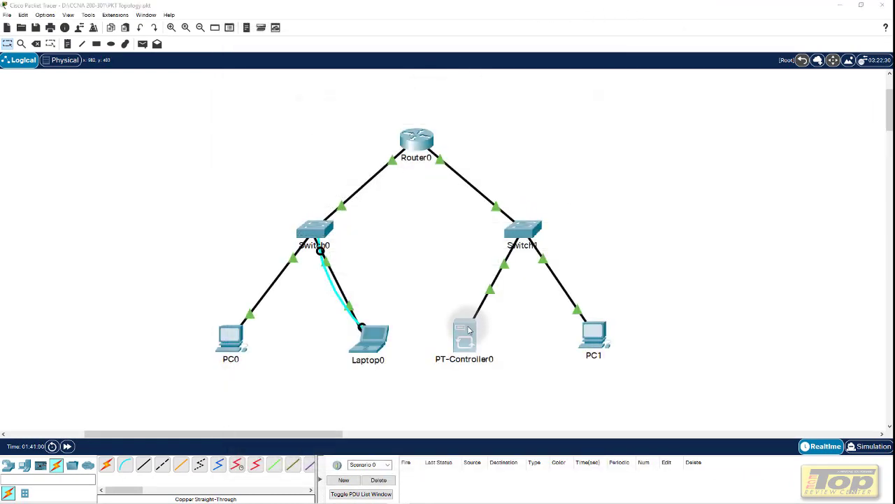
pyautogui.click(327, 189)
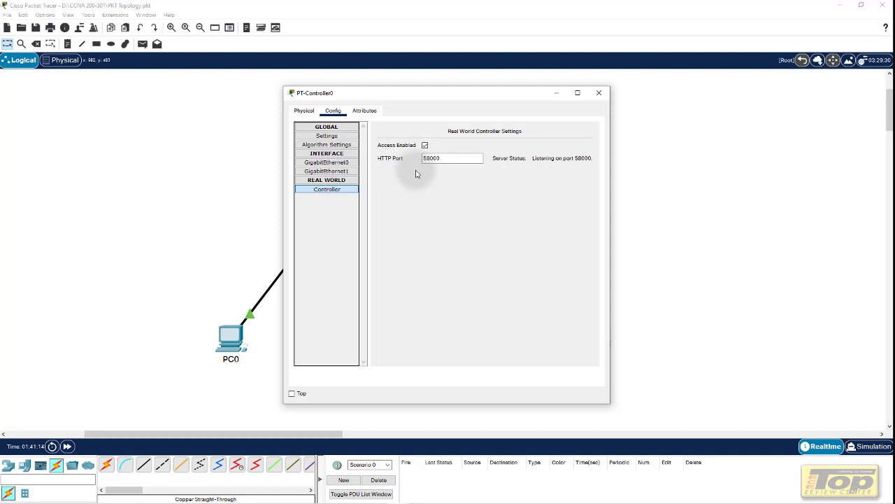
pyautogui.click(597, 93)
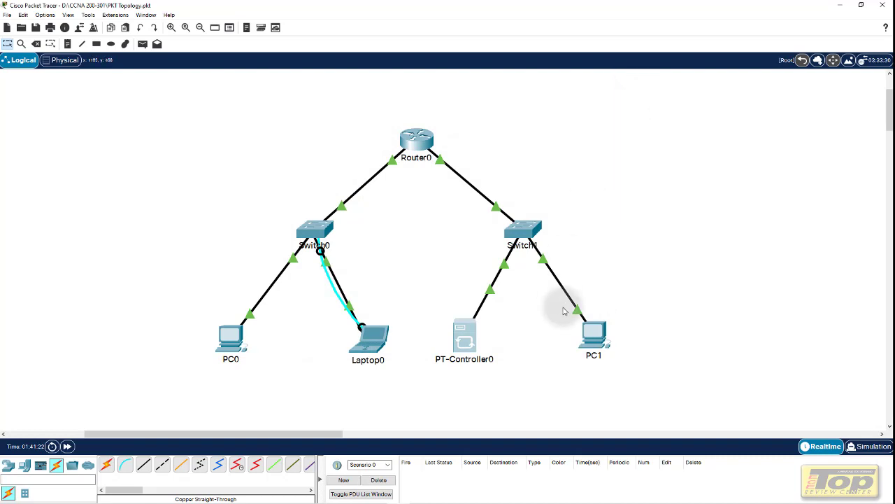
pyautogui.click(840, 5)
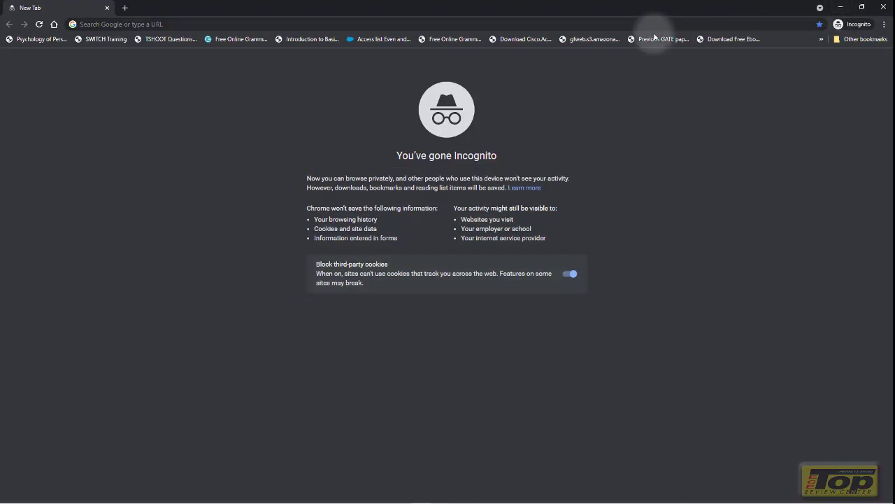
# Enter 127.0.0.1:58000 in Chrome's address bar without loading it, then switch away
pyautogui.click(505, 24)
pyautogui.write('127.0')
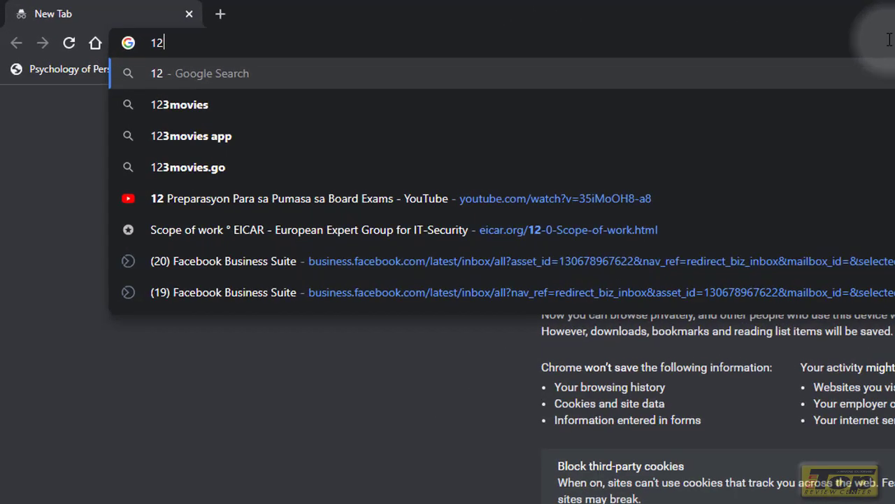
pyautogui.write('.0.')
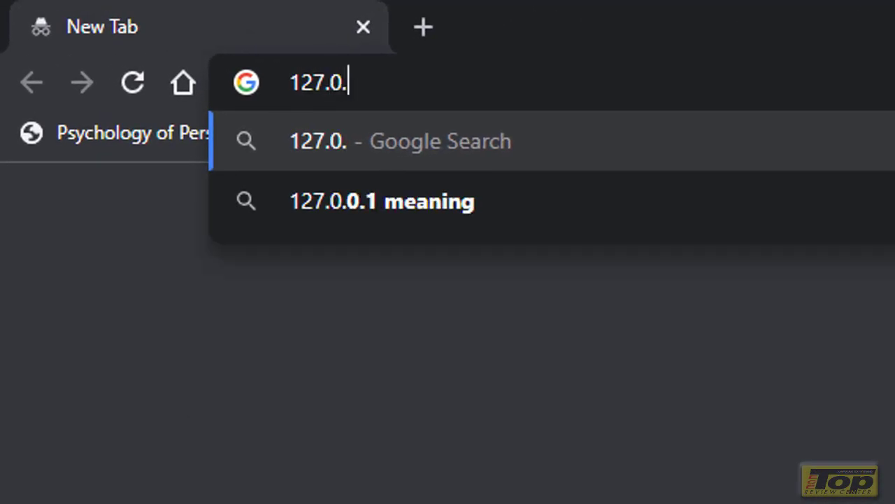
pyautogui.write('1')
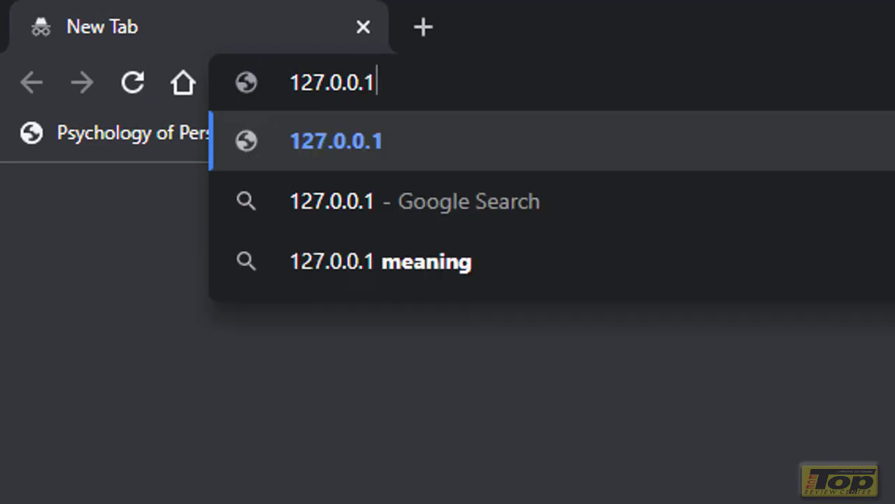
pyautogui.write(':')
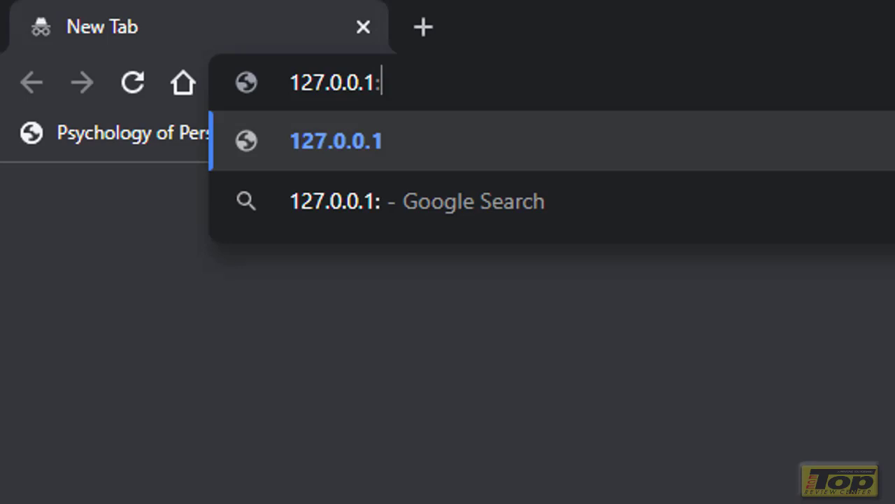
pyautogui.write('58')
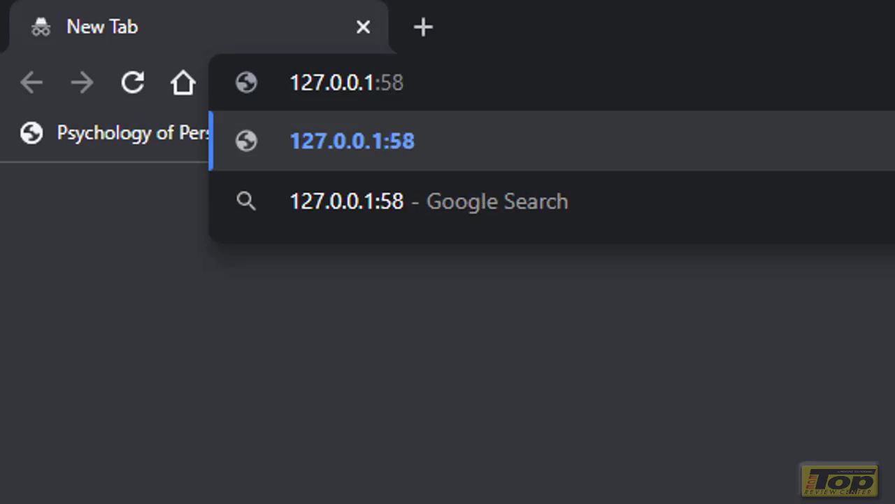
pyautogui.write('000')
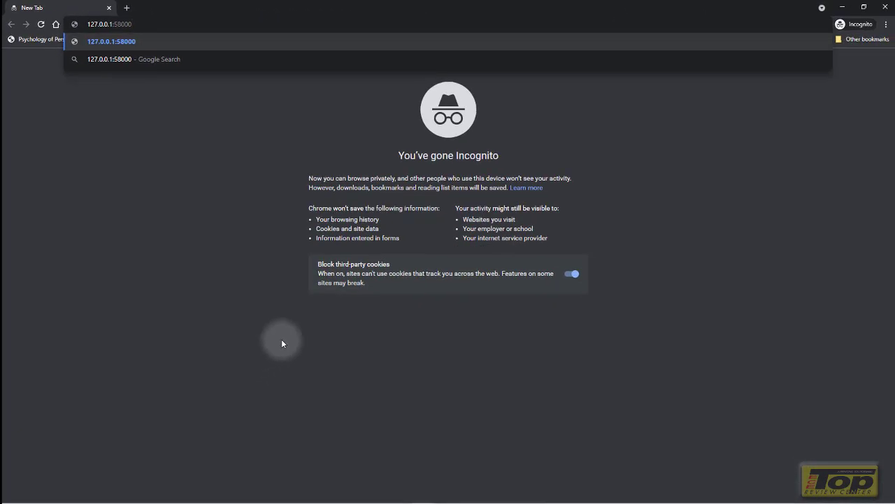
pyautogui.hotkey('alt', 'Tab')
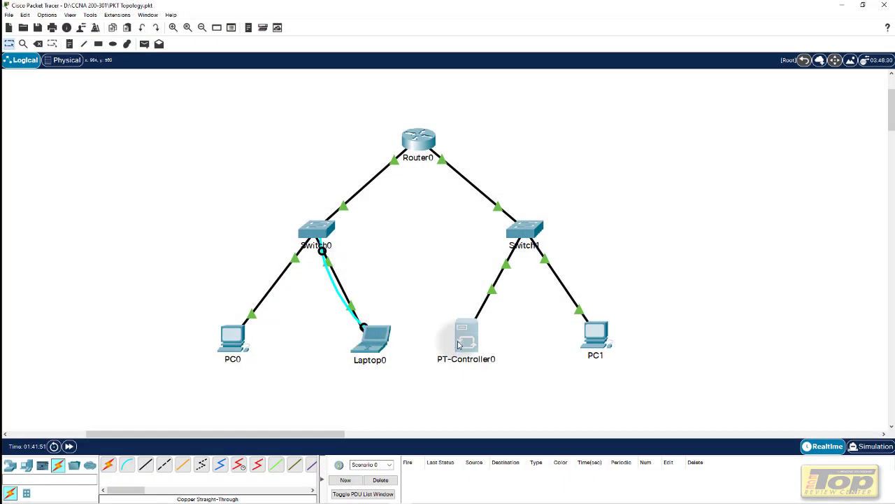
pyautogui.click(459, 343)
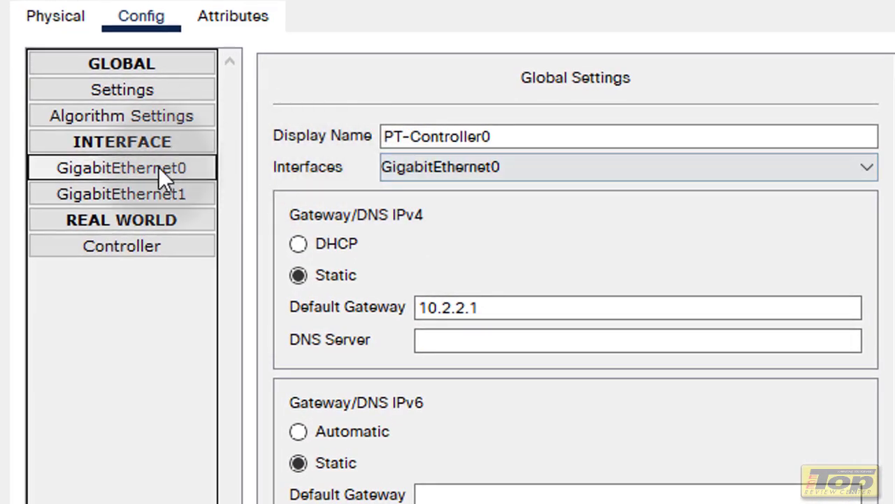
pyautogui.click(151, 241)
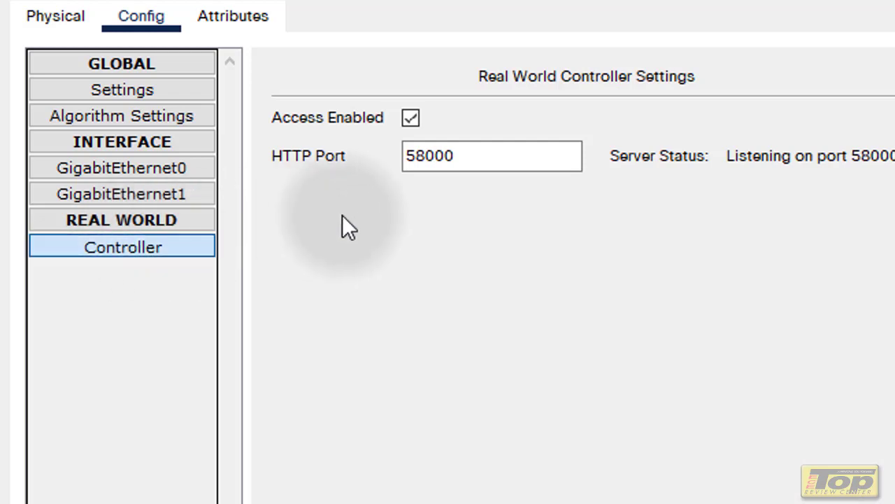
pyautogui.moveTo(472, 156); pyautogui.dragTo(404, 155)
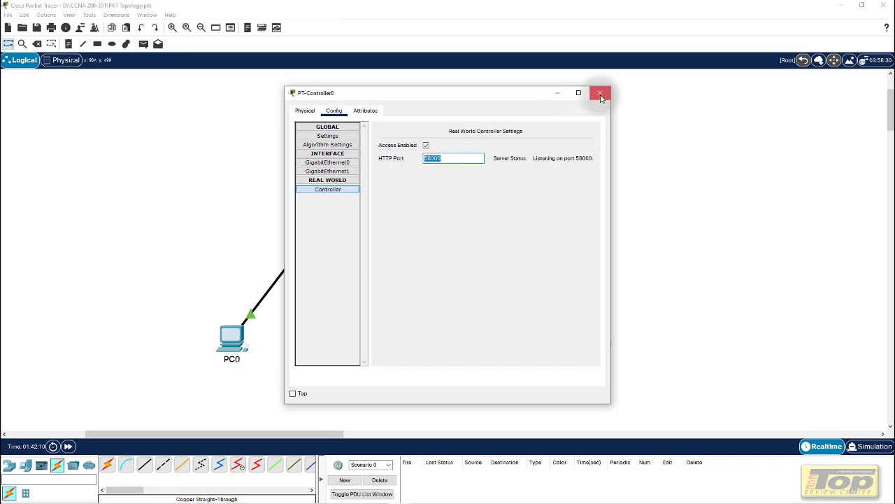
pyautogui.click(819, 6)
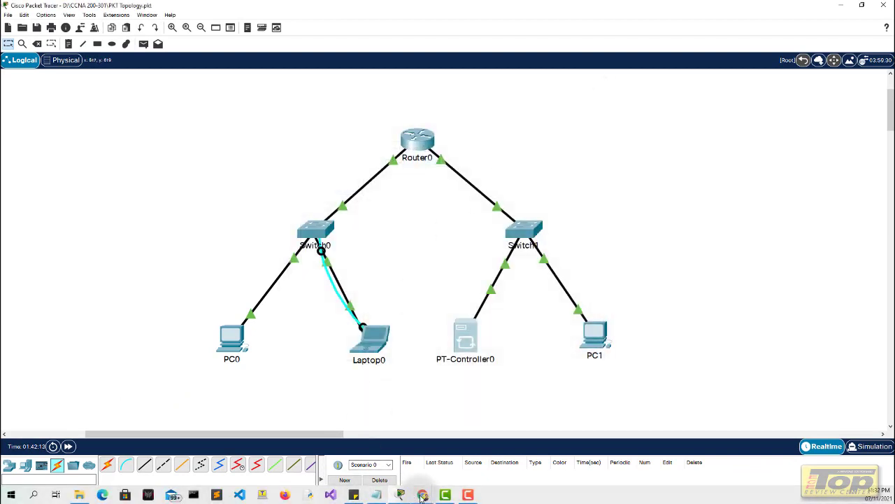
pyautogui.click(423, 495)
# Back in the incognito window, complete the address as 127.0.0.1:58000 and load it
pyautogui.click(468, 446)
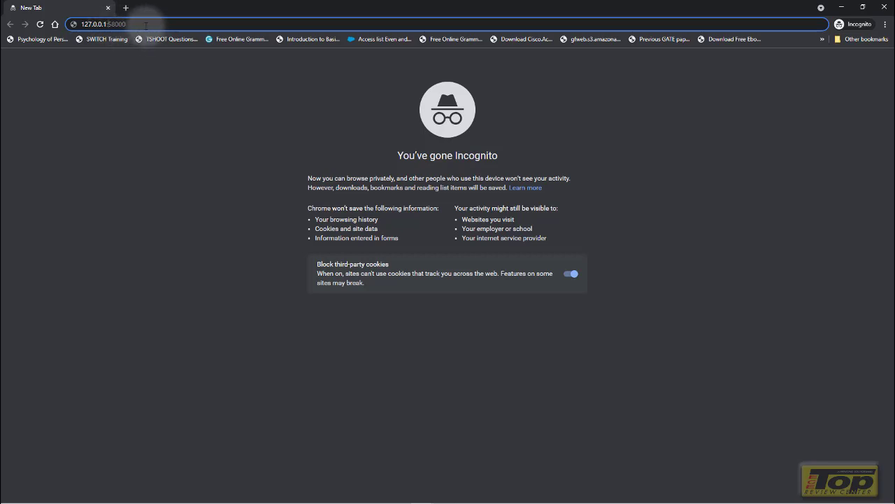
pyautogui.write('000')
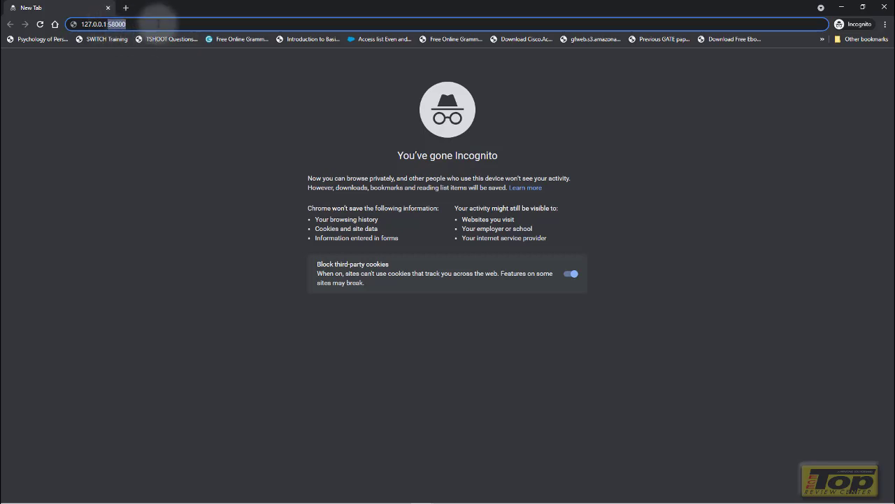
pyautogui.press('Return')
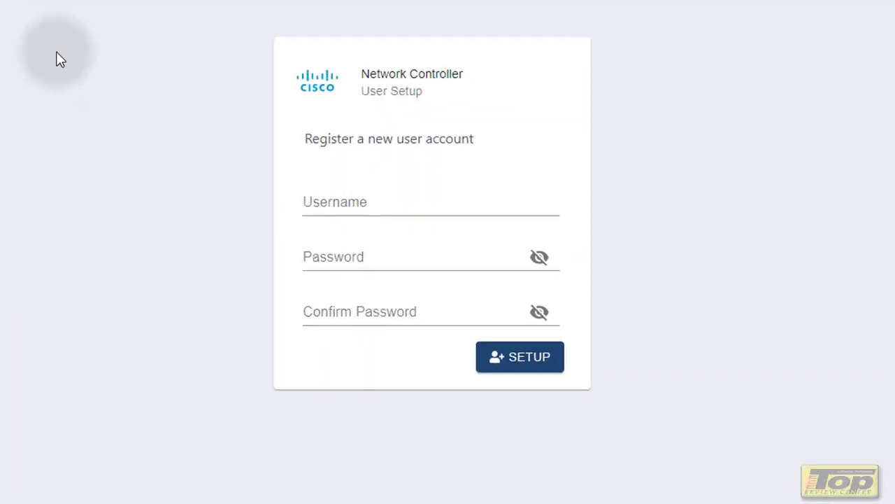
# Register a controller account with the chosen username, a password and its matching confirmation
pyautogui.click(330, 204)
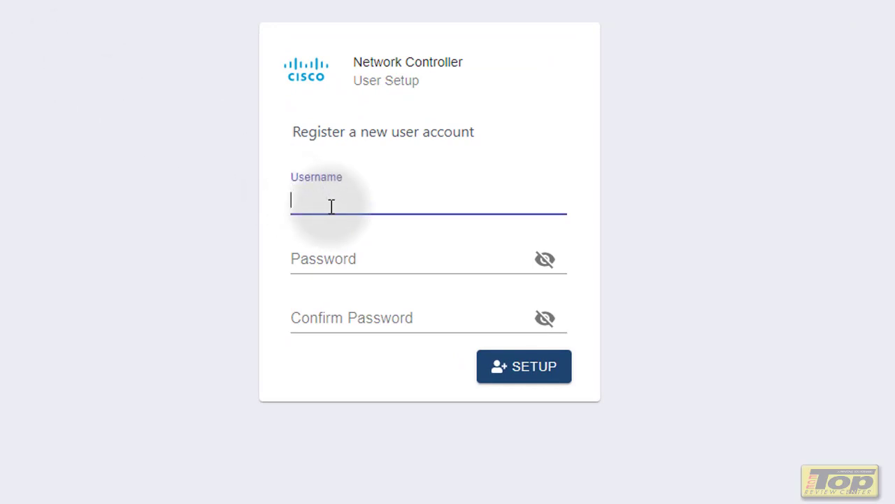
pyautogui.write('Melvin')
pyautogui.press('Tab')
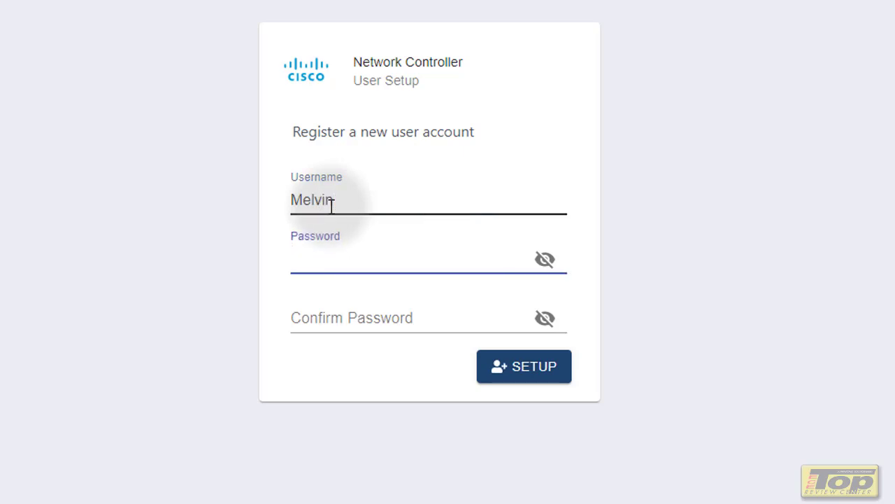
pyautogui.write('pass')
pyautogui.press('BackSpace')
pyautogui.press('BackSpace')
pyautogui.write('pass')
pyautogui.press('Tab')
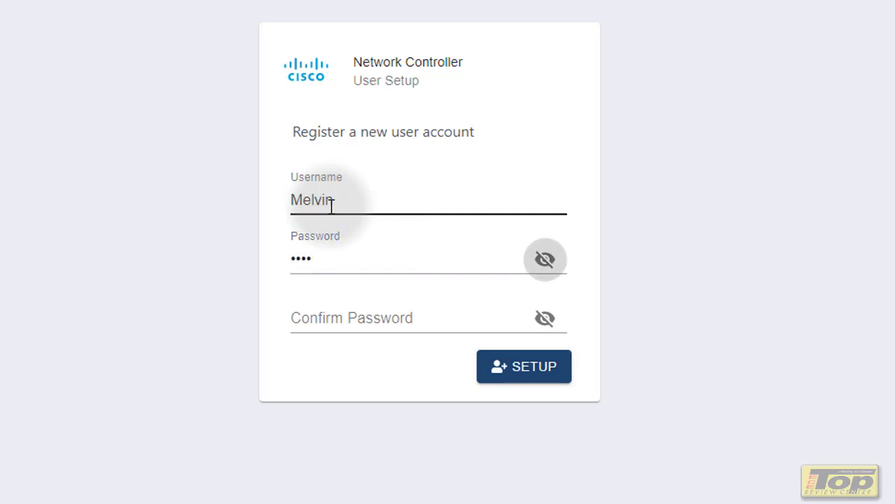
pyautogui.click(354, 314)
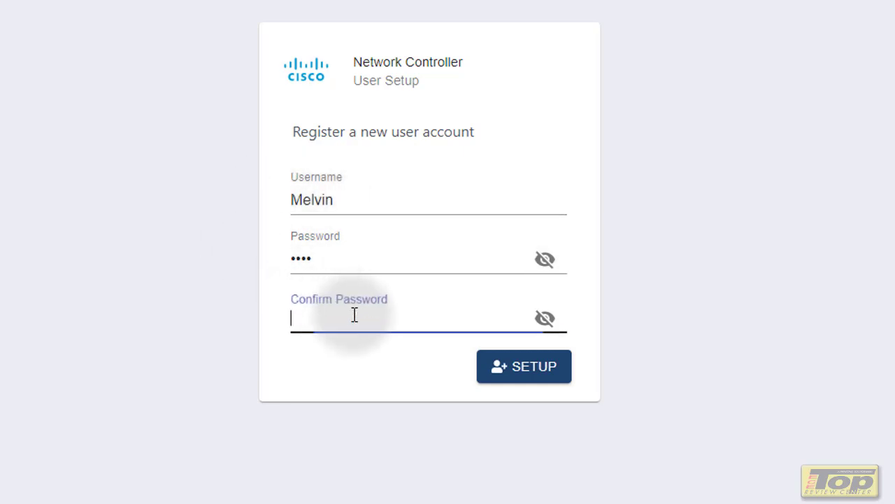
pyautogui.write('pass')
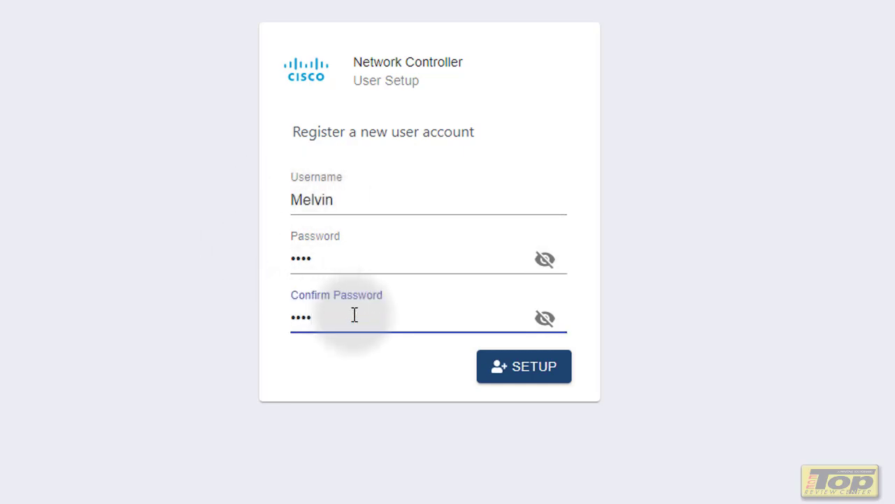
pyautogui.click(537, 373)
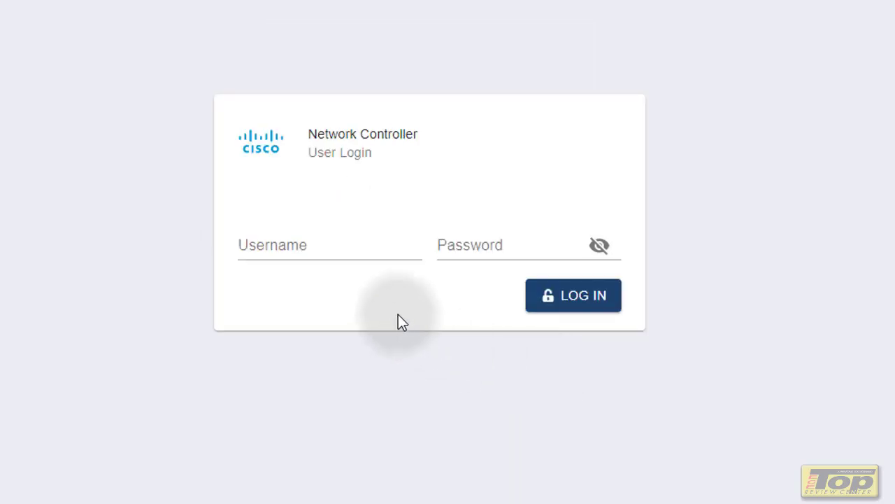
# Log in with the new account's username and password to reach the dashboard
pyautogui.click(375, 247)
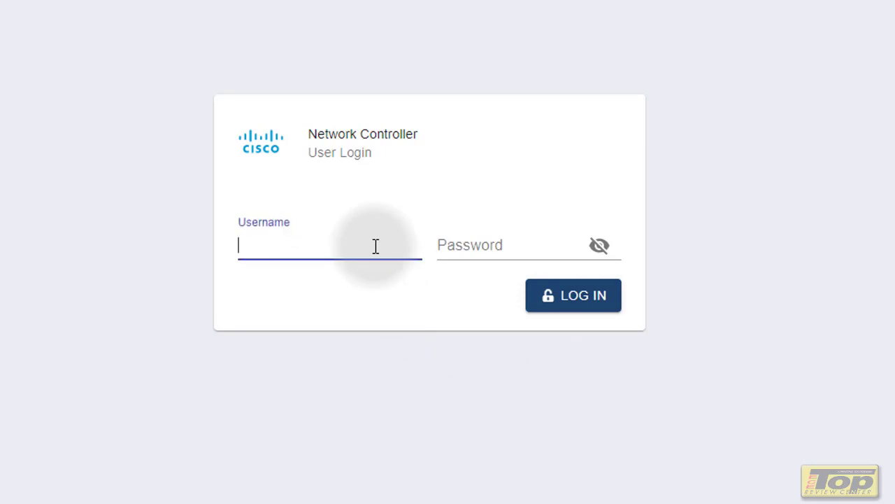
pyautogui.write('Melvin')
pyautogui.press('Tab')
pyautogui.write('****')
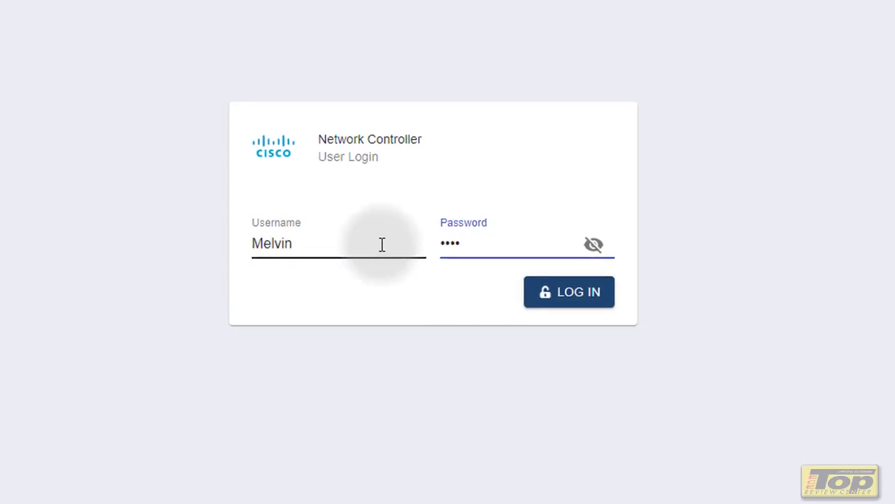
pyautogui.click(568, 292)
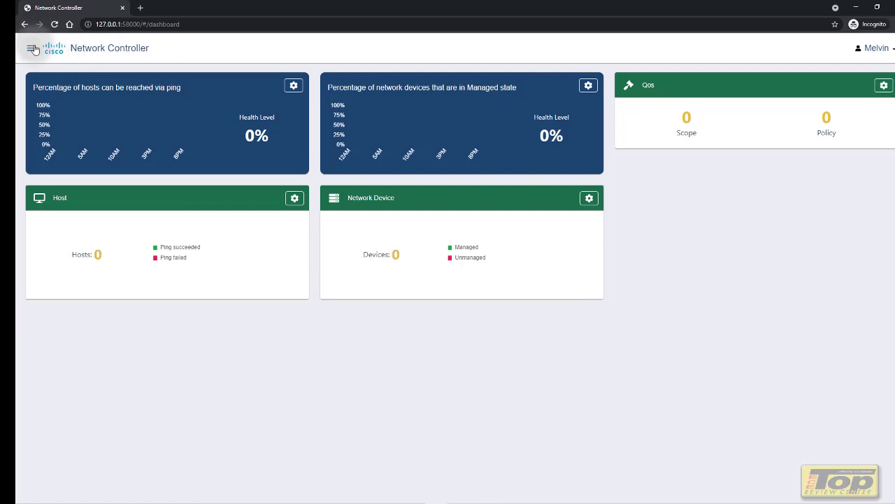
# Navigate through the Provisioning section to the CLI Credentials page
pyautogui.click(32, 49)
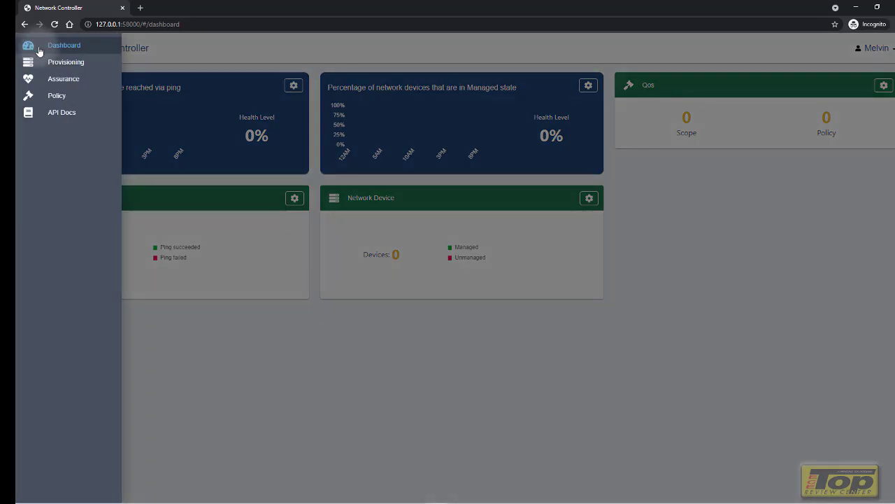
pyautogui.click(175, 52)
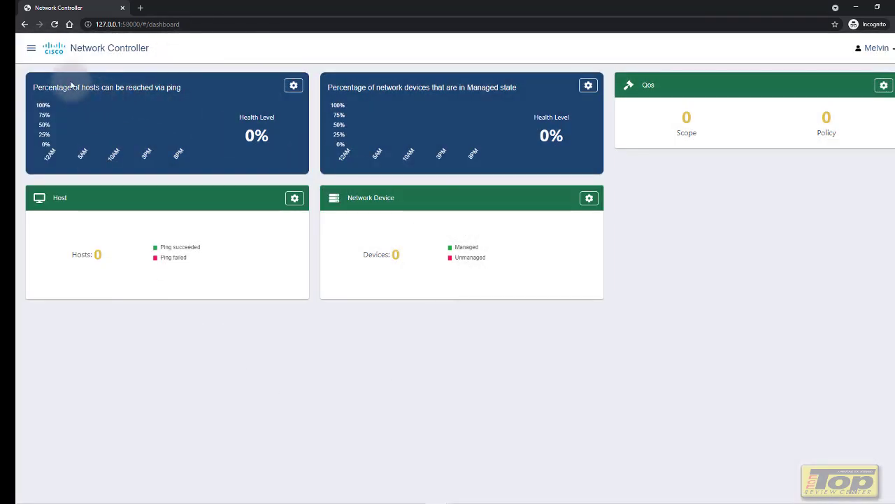
pyautogui.click(31, 50)
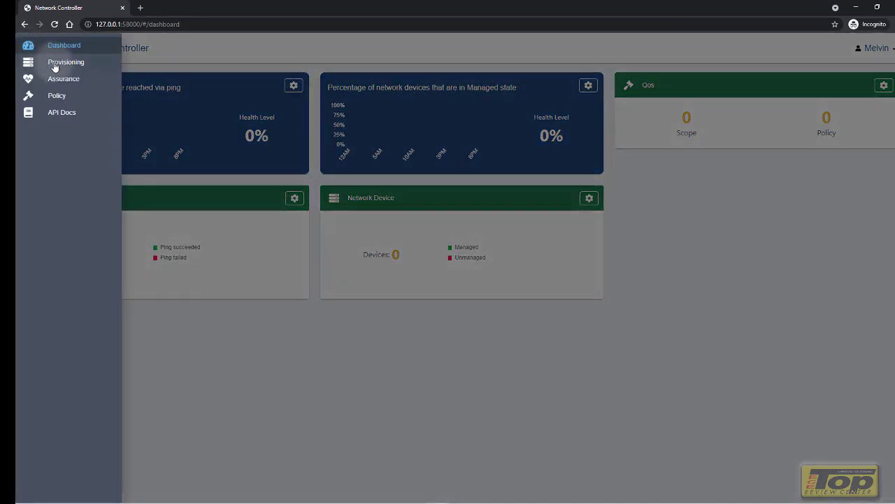
pyautogui.click(55, 65)
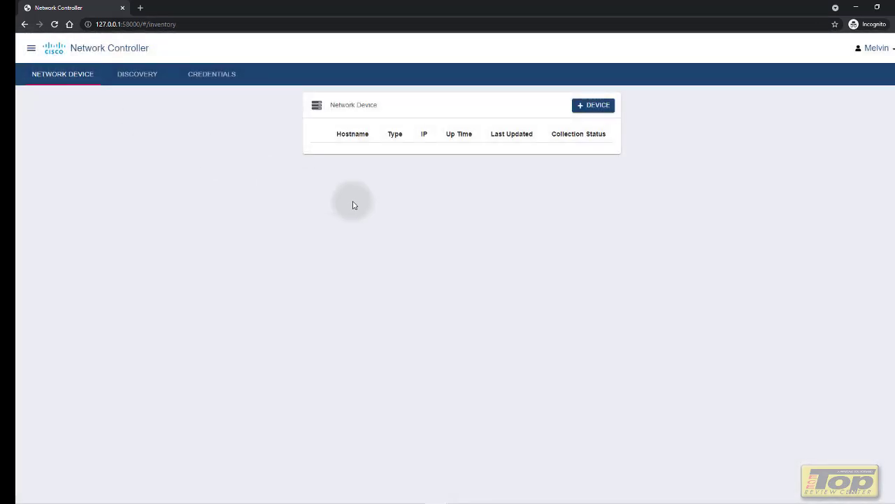
pyautogui.click(210, 79)
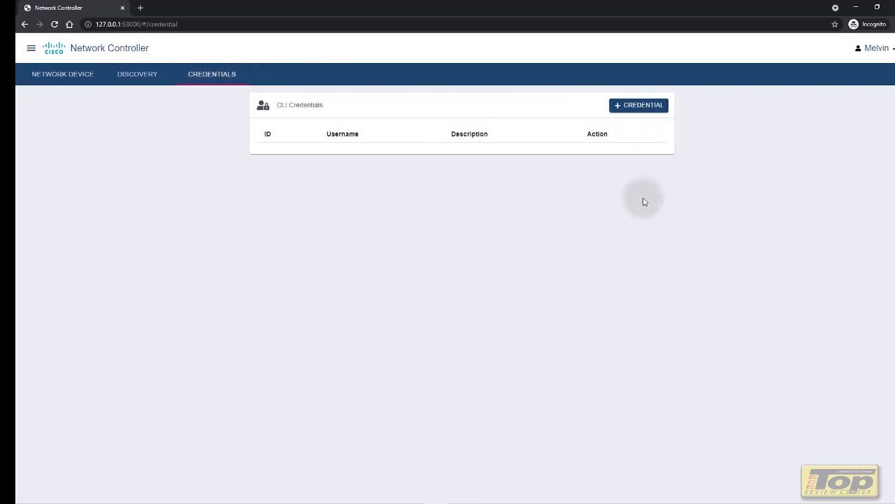
# Save a new CLI credential with username, password and enable password, then go to Discovery
pyautogui.click(647, 106)
pyautogui.click(449, 240)
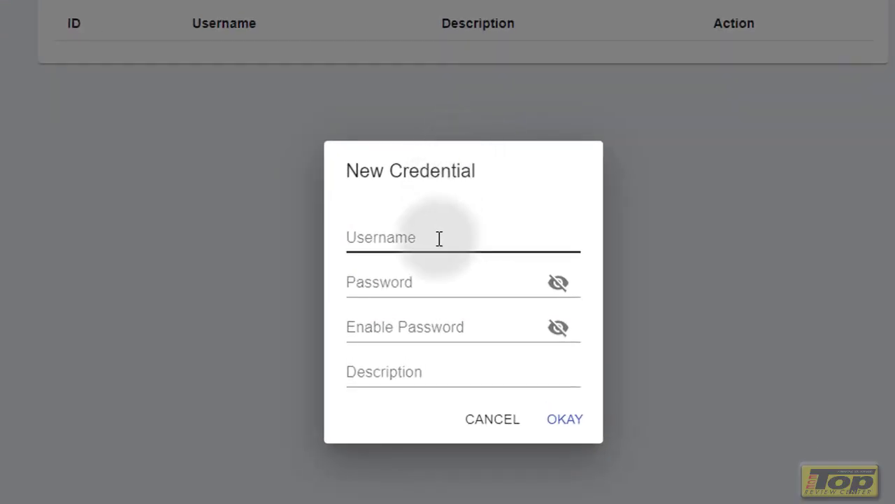
pyautogui.write('Melvin')
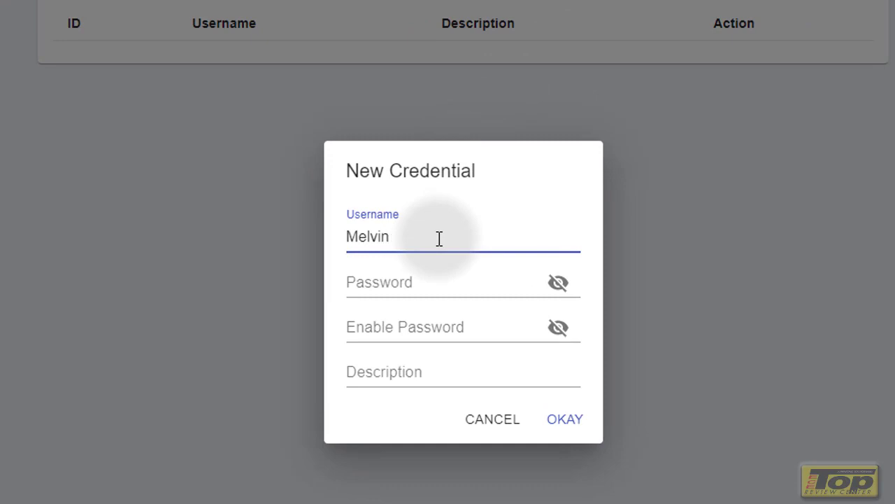
pyautogui.click(437, 292)
pyautogui.write('1234')
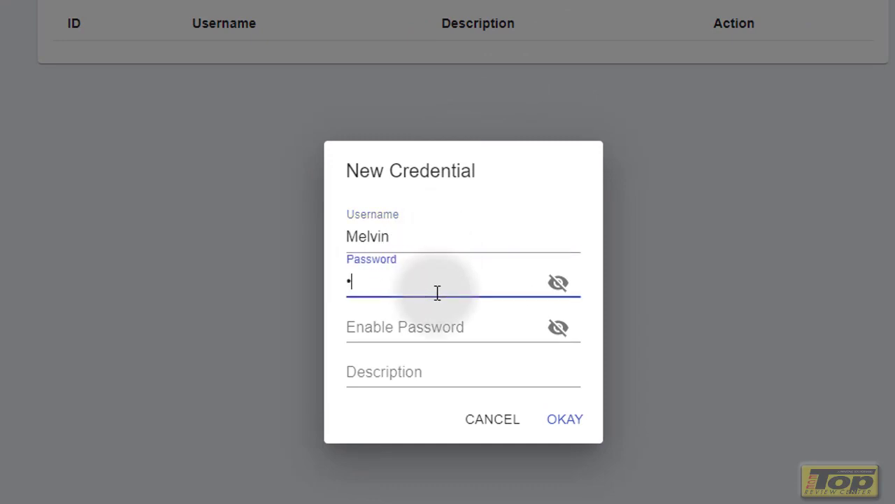
pyautogui.click(459, 325)
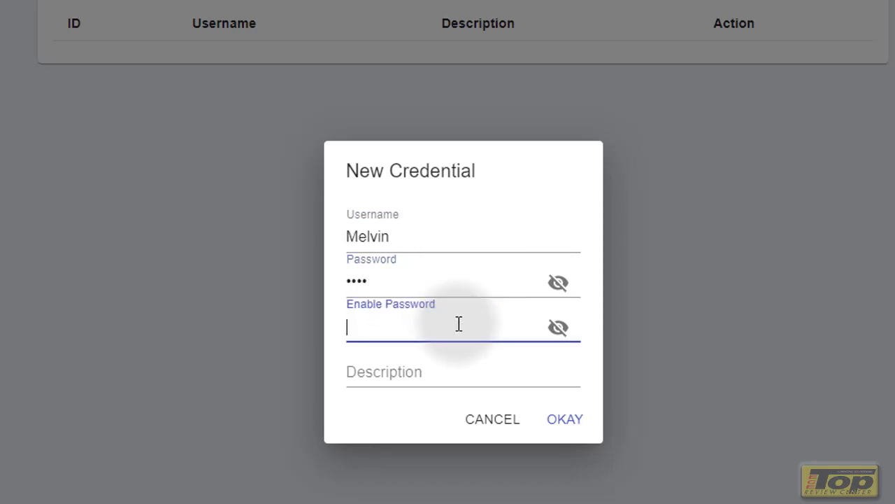
pyautogui.write('1234')
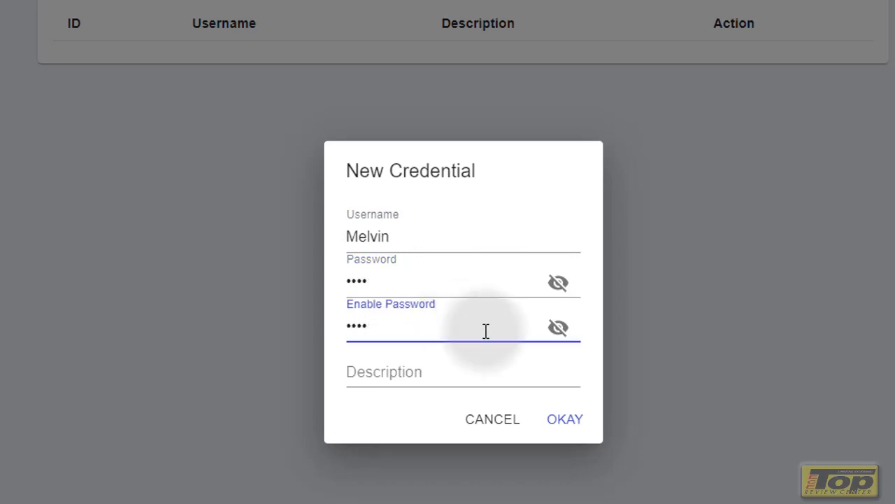
pyautogui.click(461, 381)
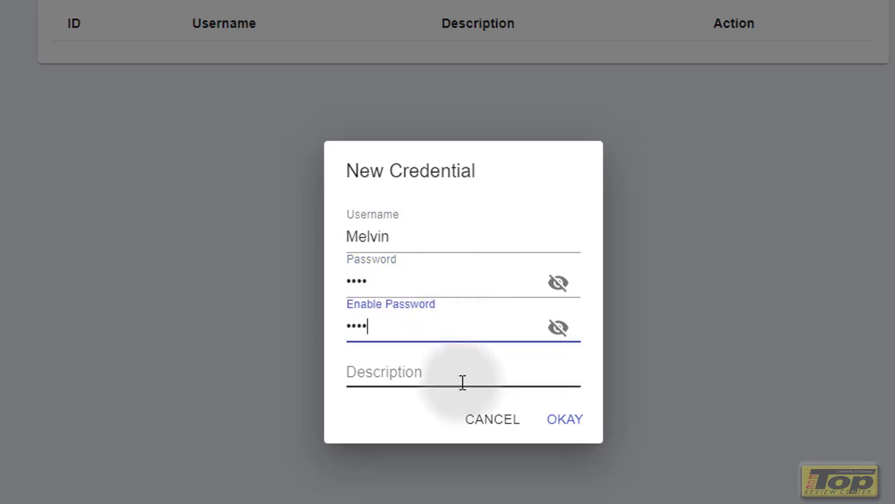
pyautogui.click(564, 422)
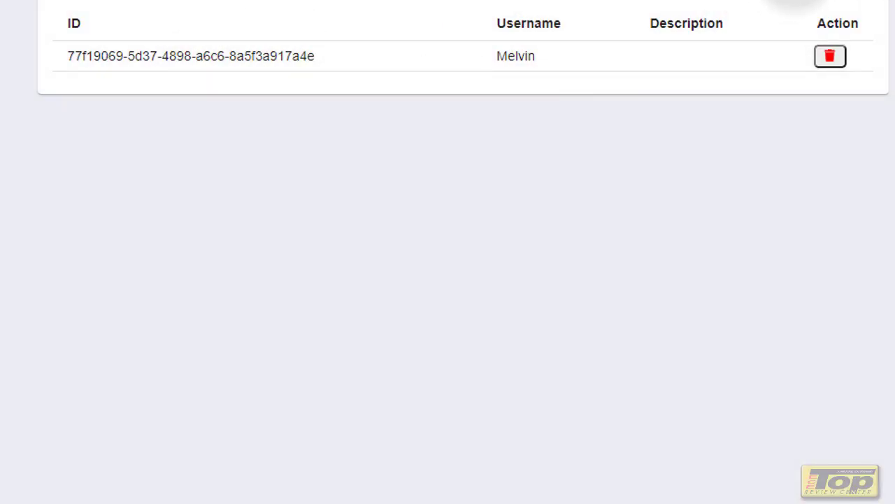
pyautogui.click(125, 76)
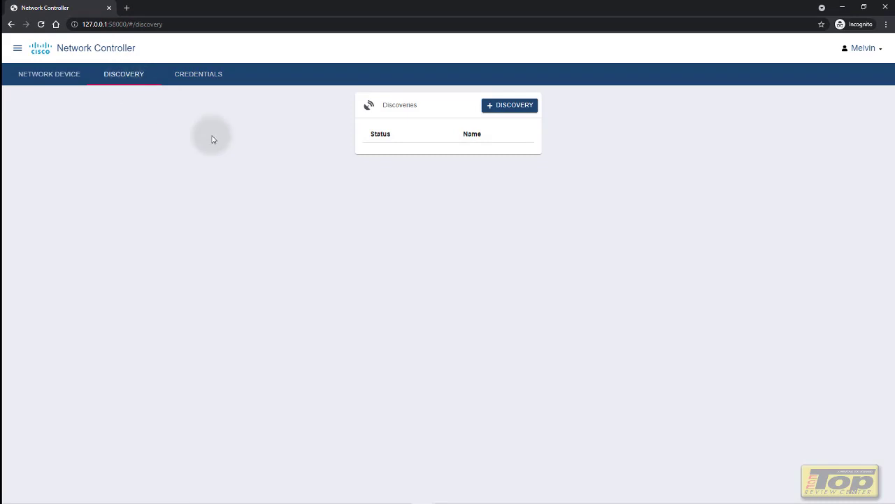
# Start a new CDP-type discovery named Router0
pyautogui.click(512, 107)
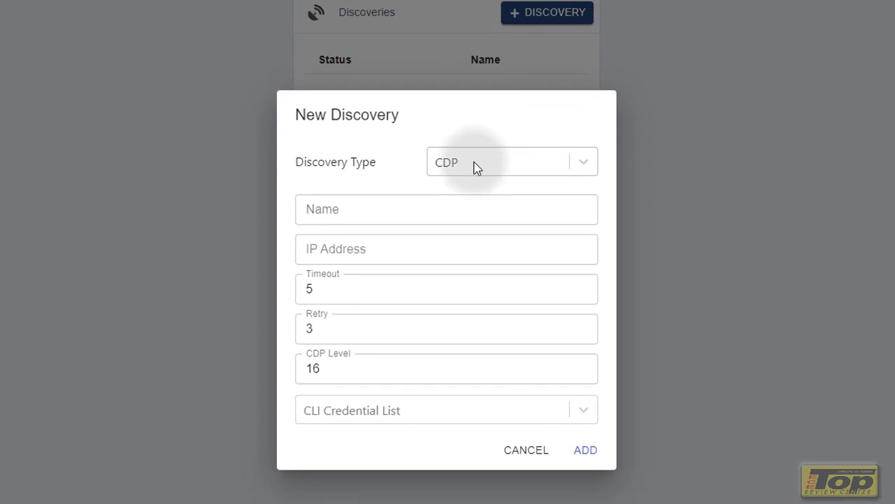
pyautogui.click(485, 166)
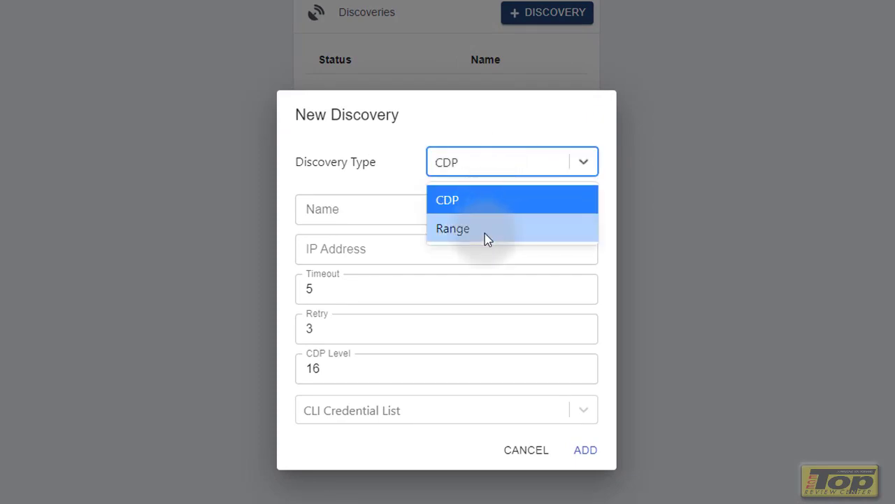
pyautogui.click(485, 231)
pyautogui.click(502, 209)
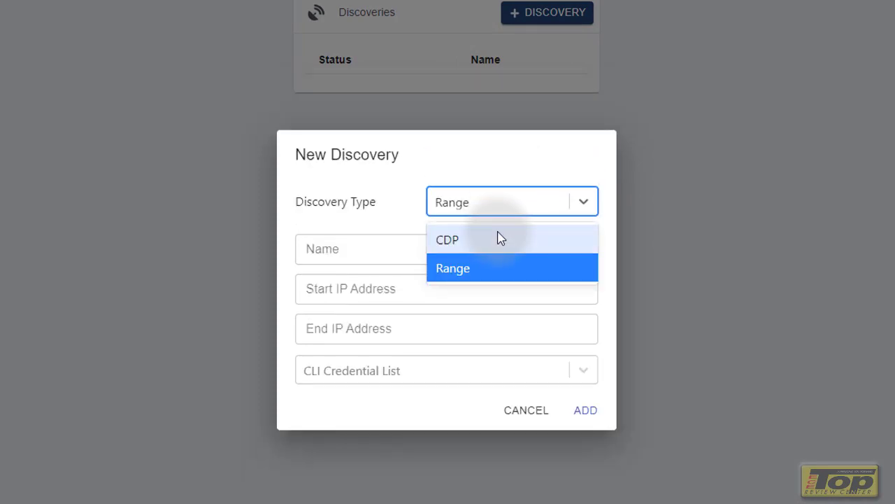
pyautogui.click(496, 238)
pyautogui.click(470, 210)
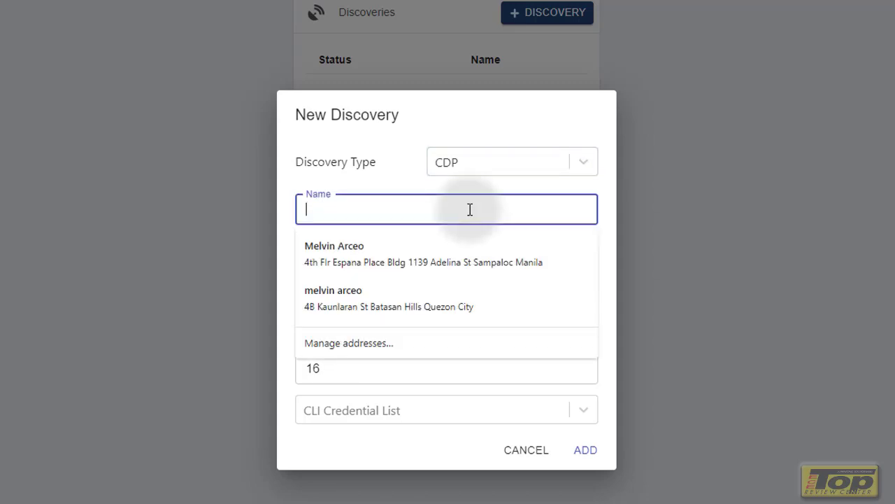
pyautogui.write('M')
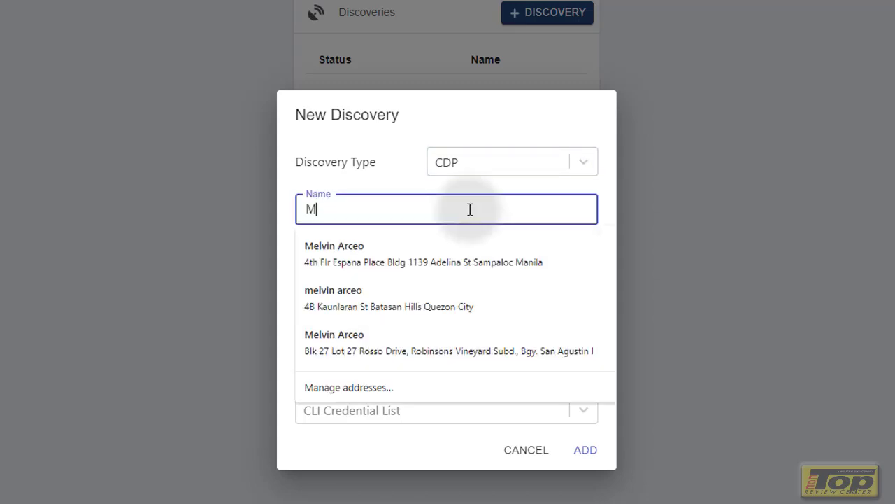
pyautogui.press('BackSpace')
pyautogui.write('Ro')
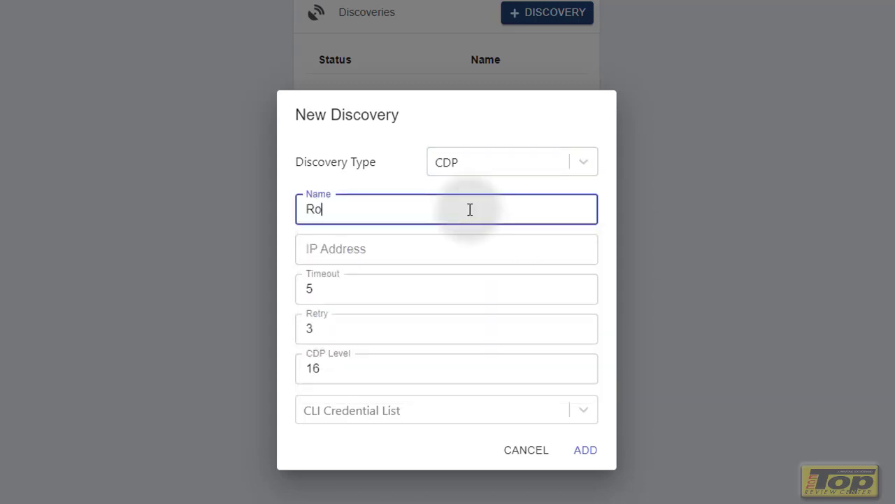
pyautogui.write('uter0')
# Give the discovery IP 10.2.2.1 and the saved CLI credential, then add it
pyautogui.click(451, 254)
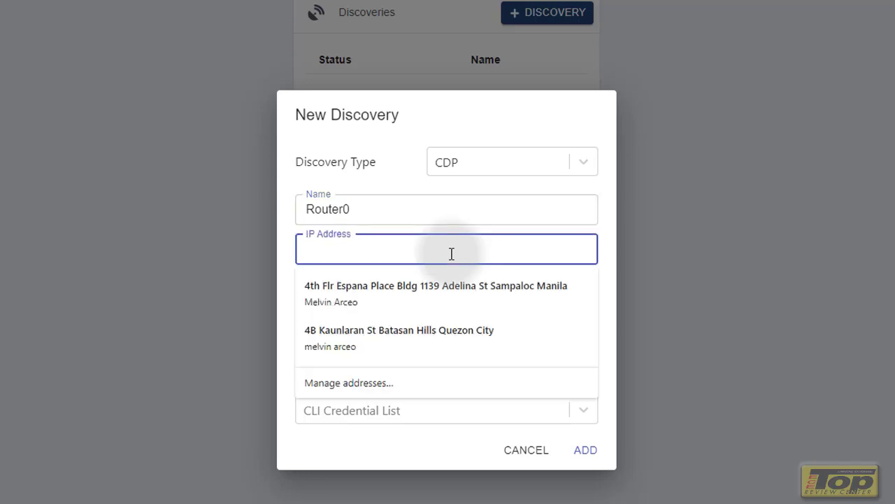
pyautogui.write('10.2.2.1')
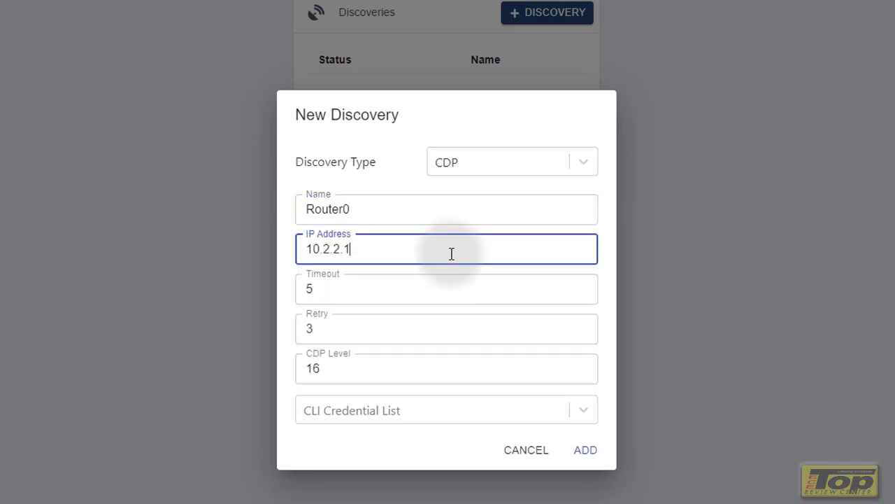
pyautogui.click(395, 411)
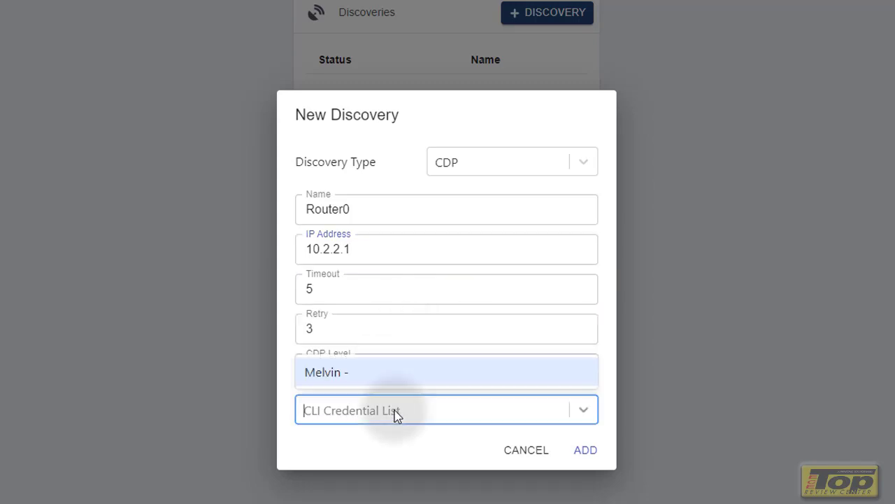
pyautogui.click(405, 385)
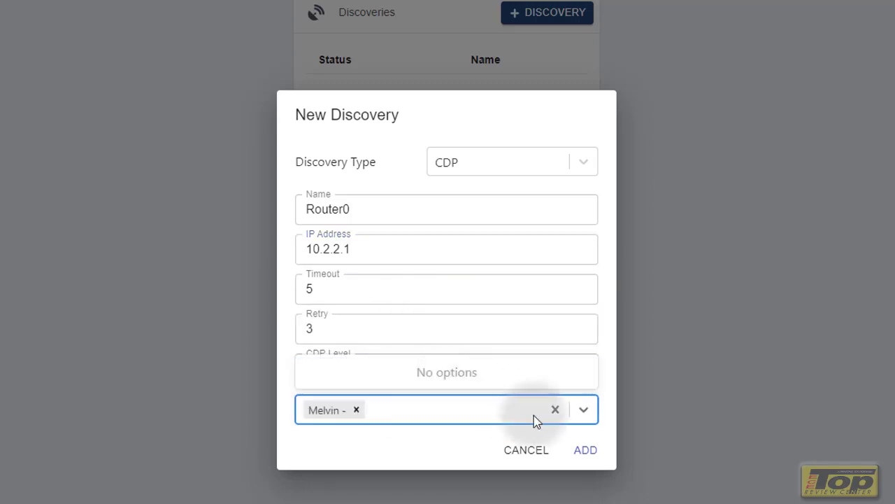
pyautogui.click(584, 449)
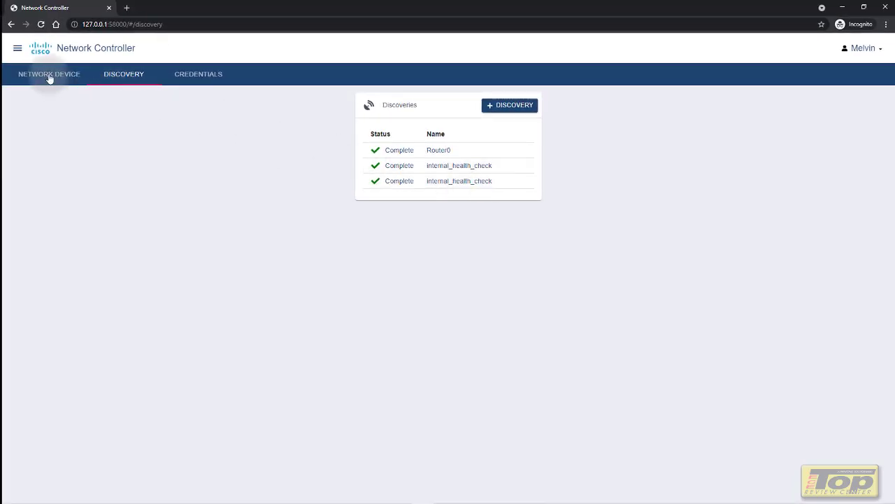
# Check the inventory showing 10.2.2.1 with Wrong credential, then begin another new discovery
pyautogui.click(49, 77)
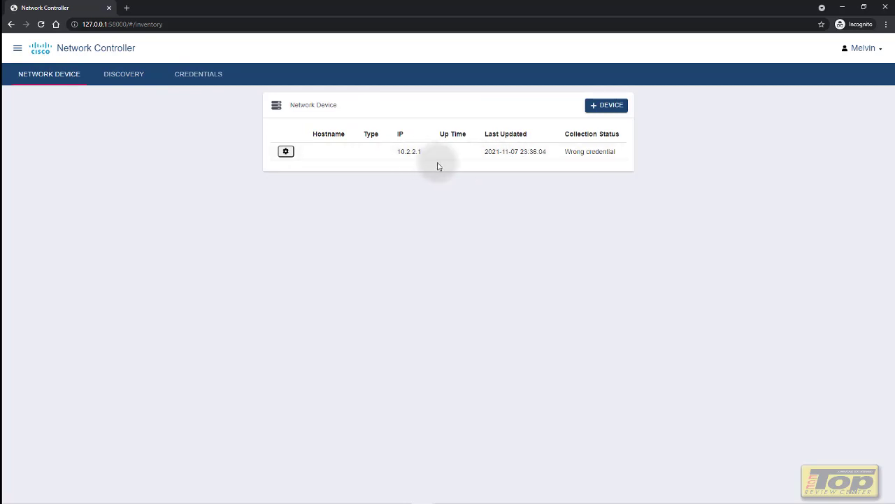
pyautogui.click(122, 77)
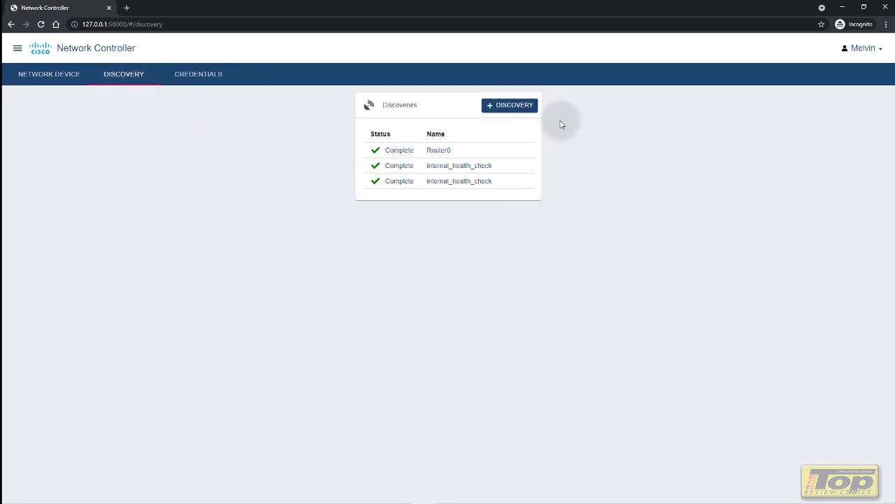
pyautogui.click(524, 112)
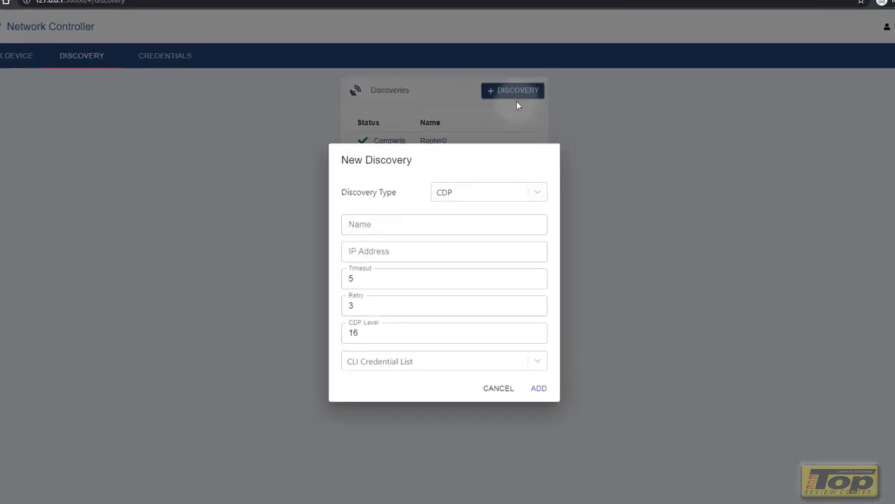
# Set up a Range discovery named Network1 covering 10.2.2.1 to 10.2.2.3
pyautogui.click(499, 198)
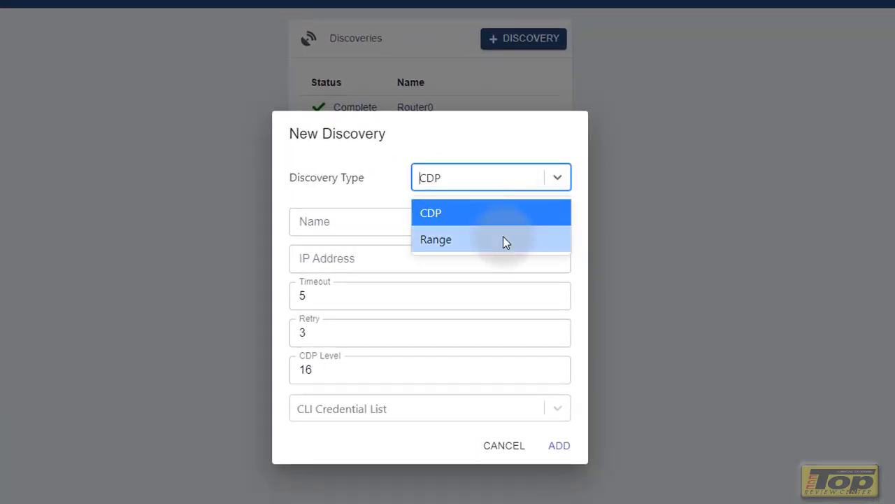
pyautogui.click(503, 236)
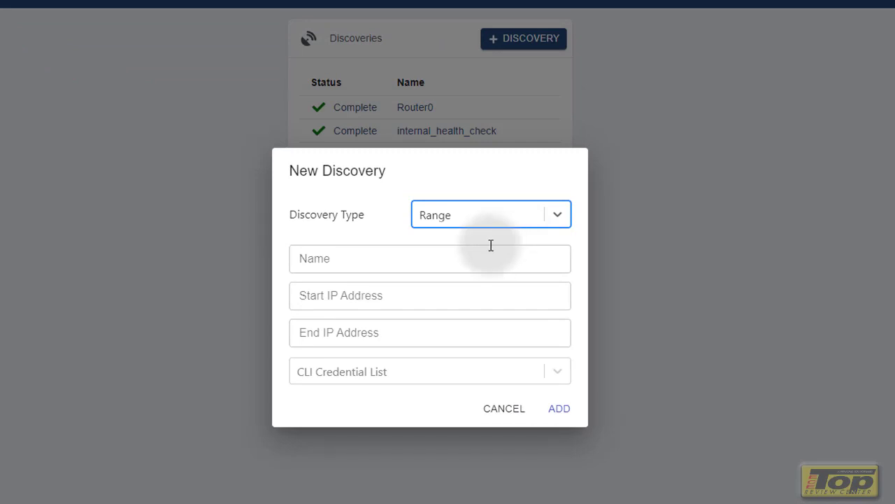
pyautogui.click(480, 255)
pyautogui.write('Network1')
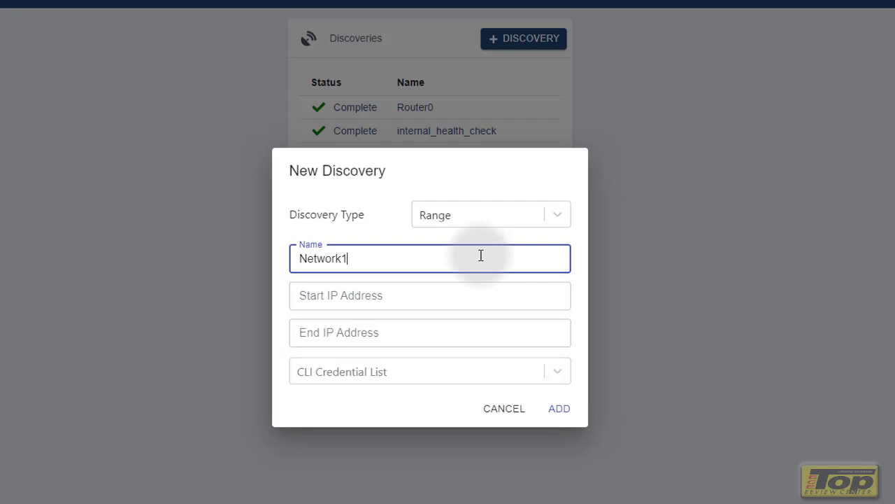
pyautogui.click(465, 296)
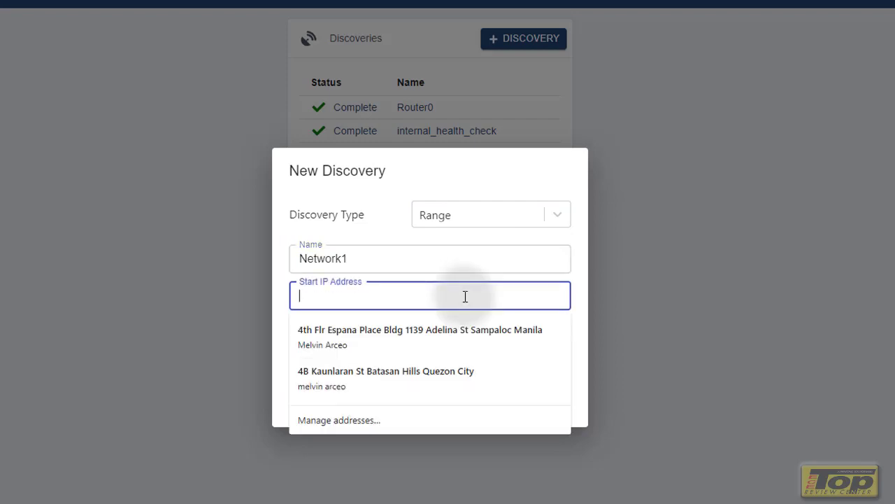
pyautogui.write('1')
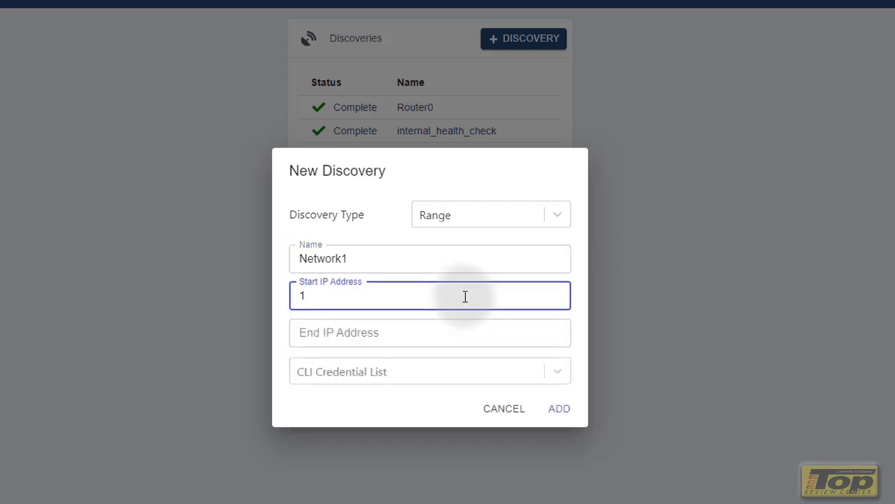
pyautogui.write('0.2.2.1')
pyautogui.click(447, 339)
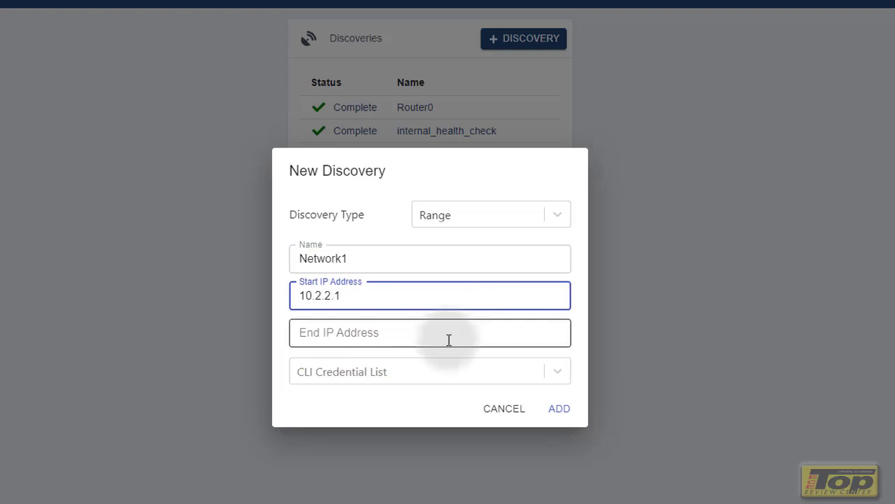
pyautogui.write('10')
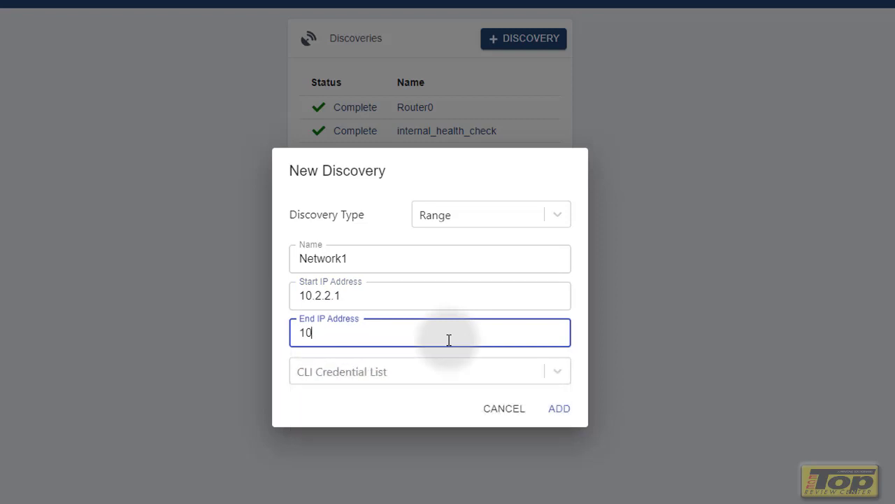
pyautogui.write('.2.2.3')
# Attach the saved CLI credential and add the Network1 discovery
pyautogui.click(434, 382)
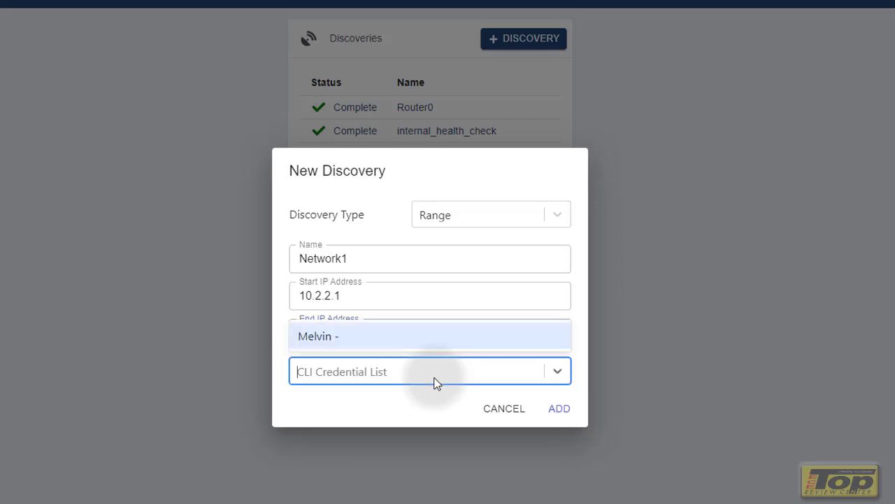
pyautogui.click(414, 340)
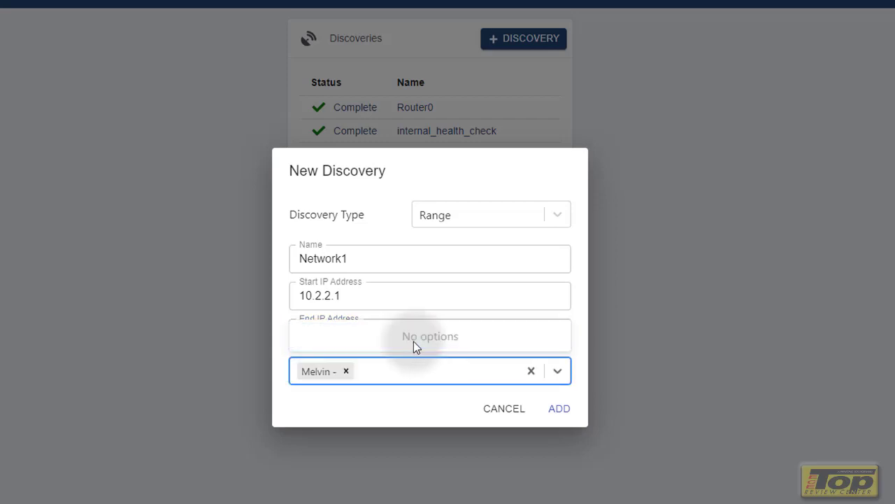
pyautogui.click(559, 409)
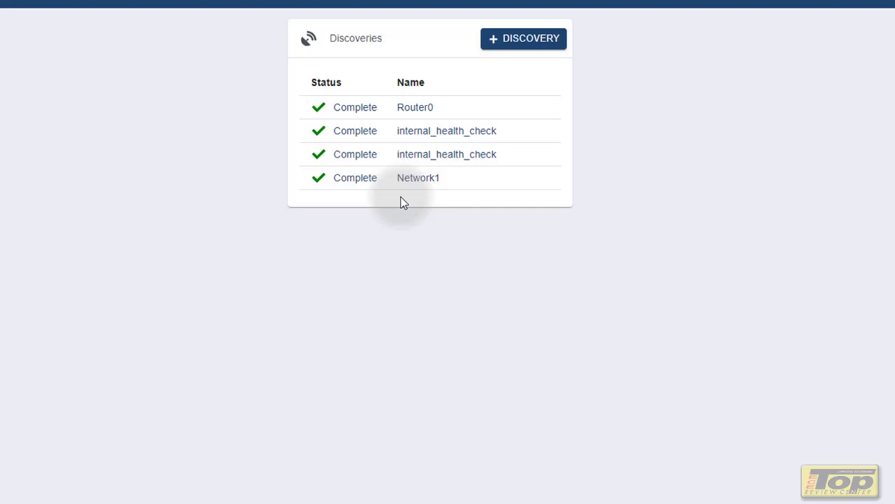
# Start a new discovery with the name Network2 and IP address 10.1.1.1
pyautogui.click(504, 48)
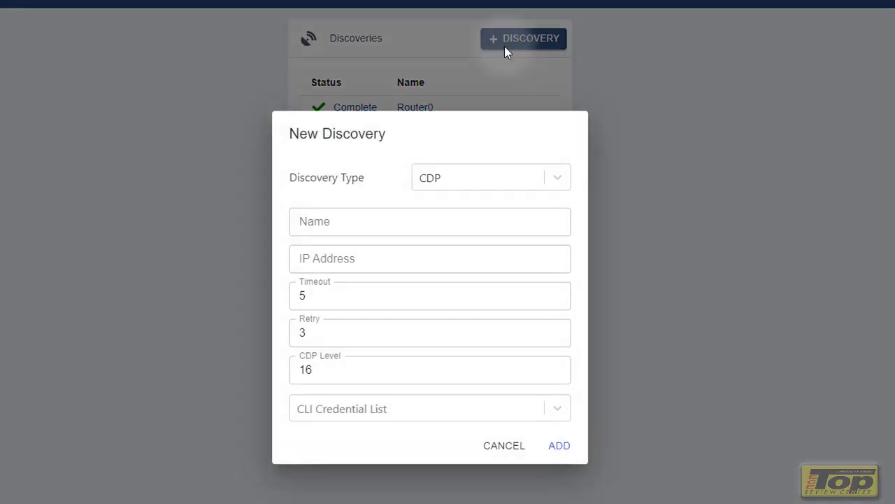
pyautogui.click(398, 217)
pyautogui.write('Ne')
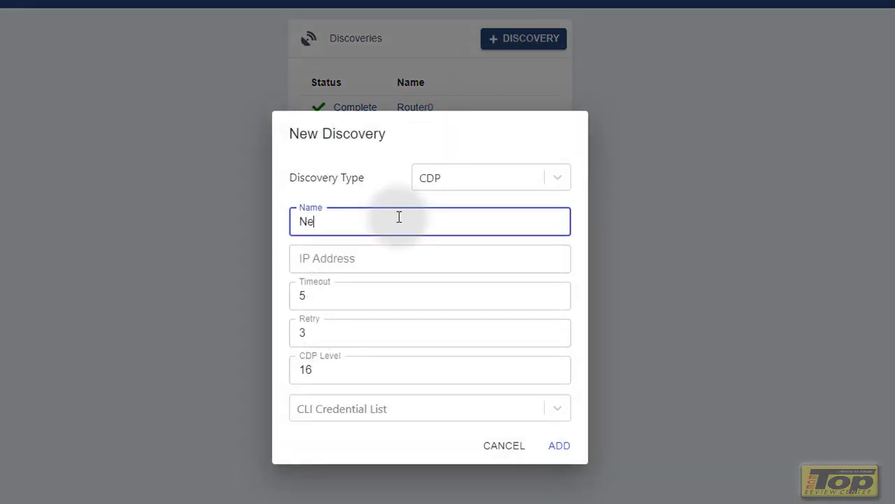
pyautogui.write('twork2')
pyautogui.moveTo(386, 220); pyautogui.dragTo(270, 215)
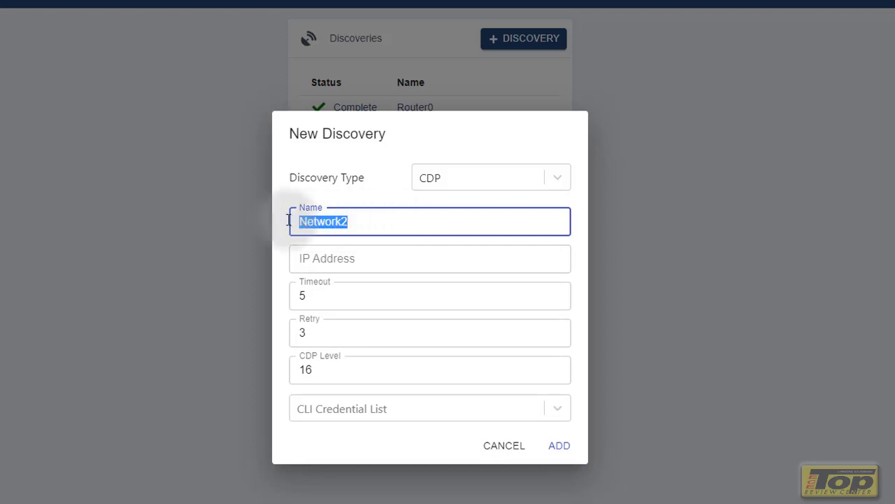
pyautogui.click(361, 262)
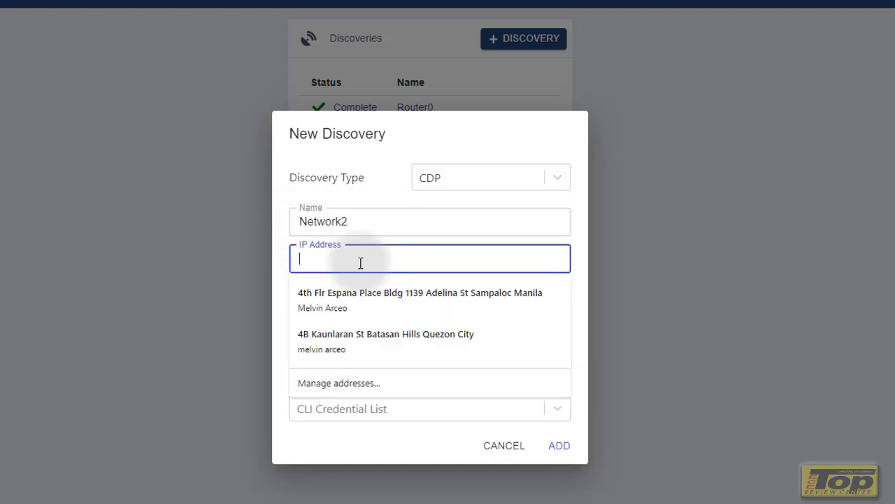
pyautogui.write('10.1.1.1')
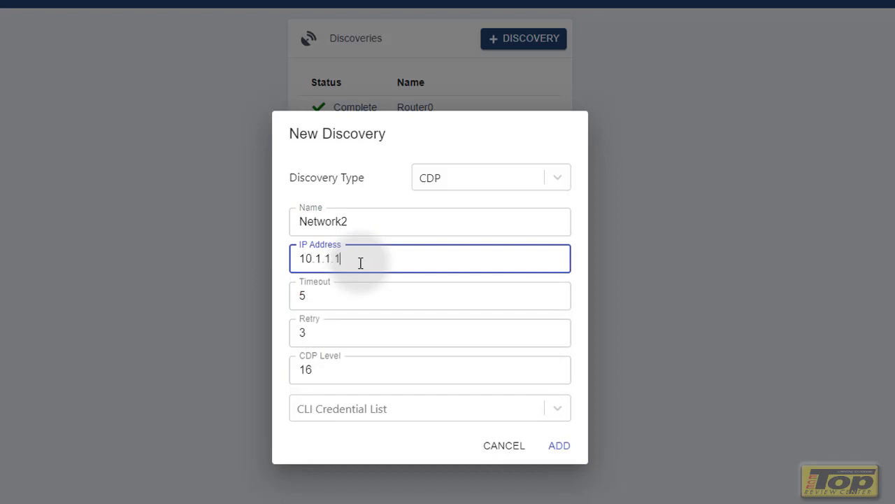
# Change it to a Range discovery named 'Network 1' spanning 10.1.1.1 to 10.1.1.3
pyautogui.click(496, 178)
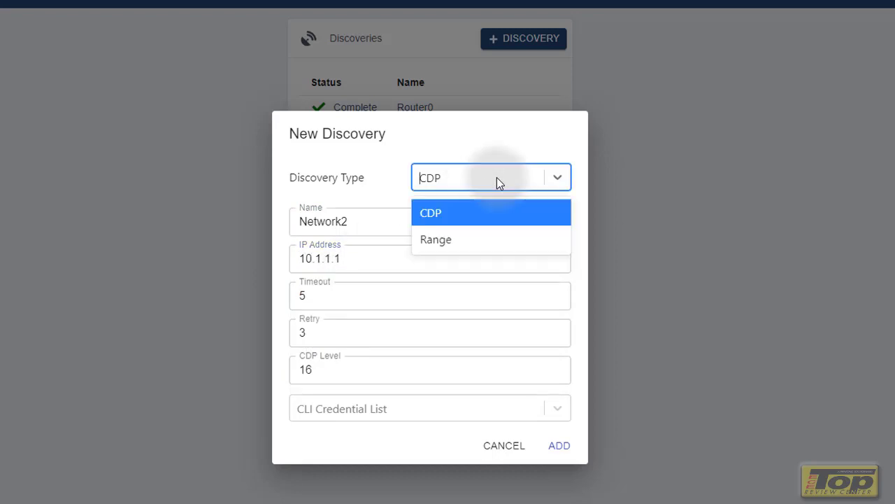
pyautogui.click(491, 238)
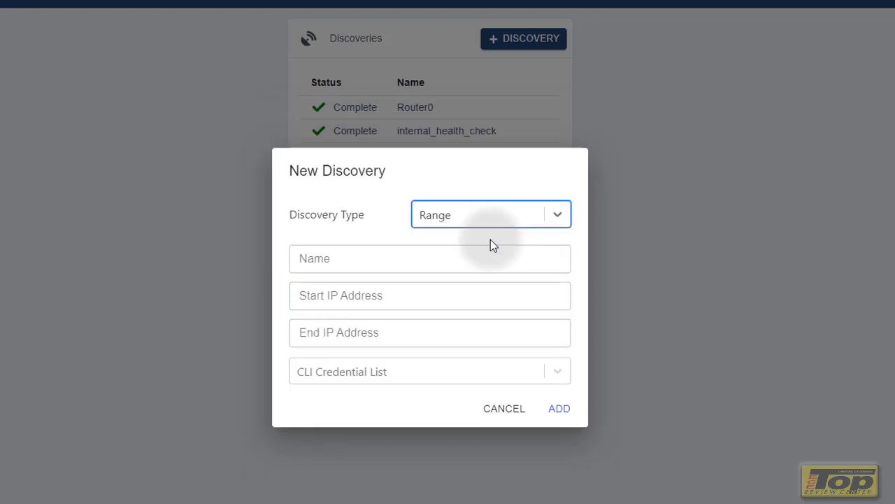
pyautogui.click(384, 255)
pyautogui.write('Ne')
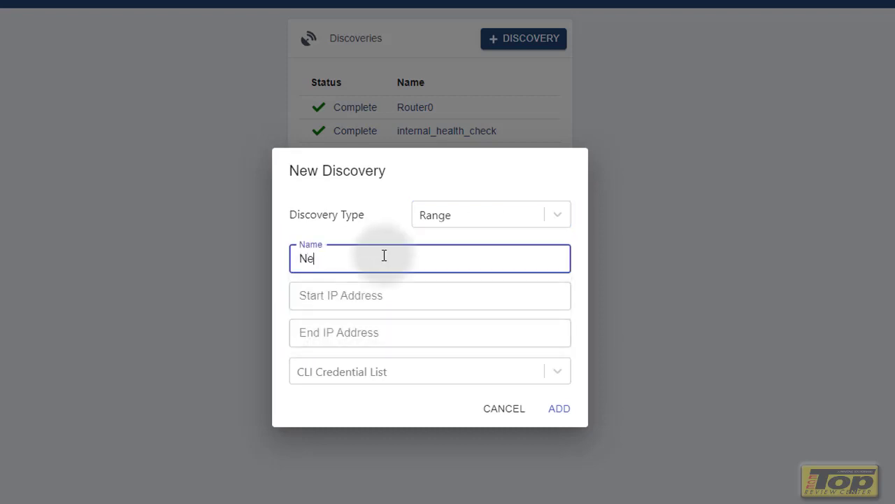
pyautogui.write('twork 1')
pyautogui.press('Tab')
pyautogui.write('10.1.1.1')
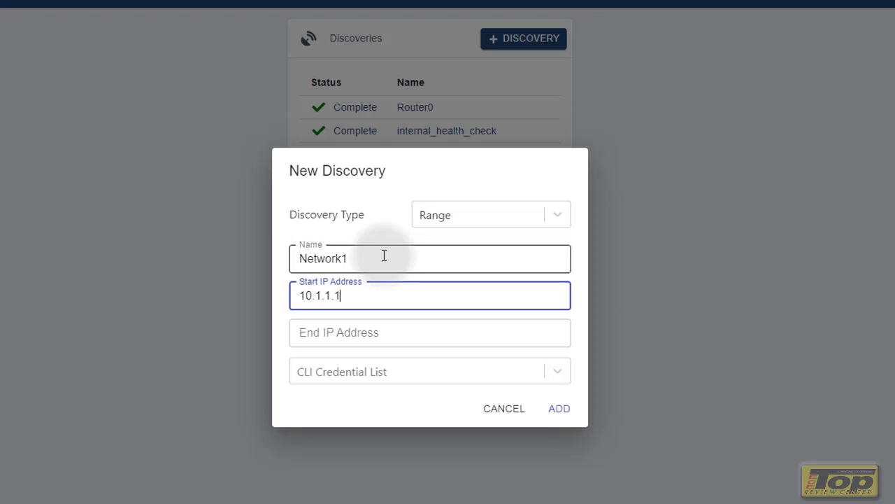
pyautogui.click(386, 339)
pyautogui.write('10.1.')
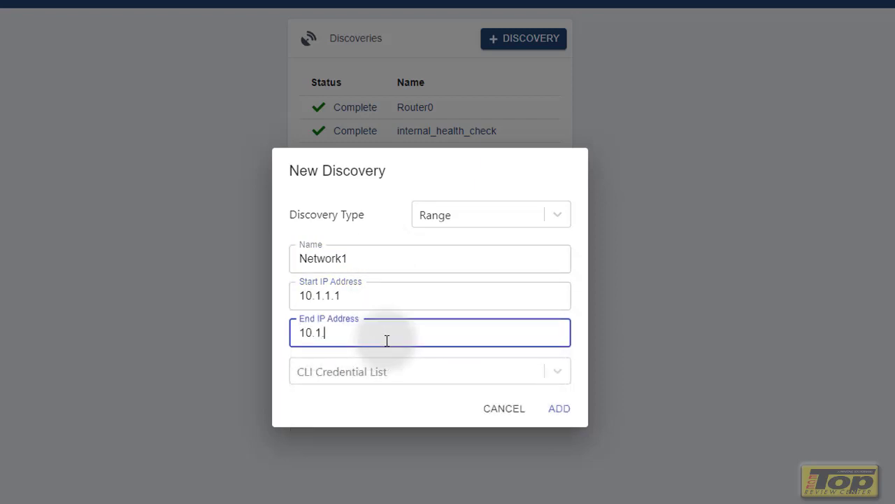
pyautogui.write('1.3')
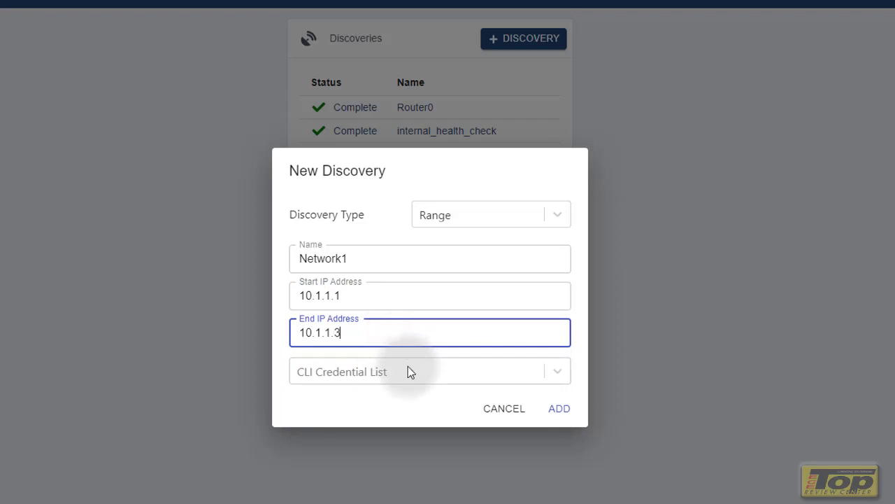
# Attach the saved CLI credential and add the 10.1.1.1–10.1.1.3 range discovery
pyautogui.click(408, 367)
pyautogui.click(401, 341)
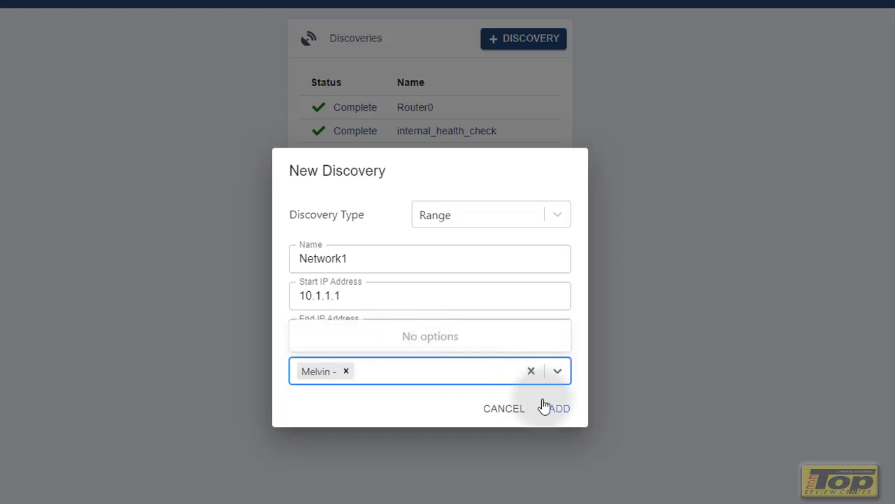
pyautogui.click(567, 413)
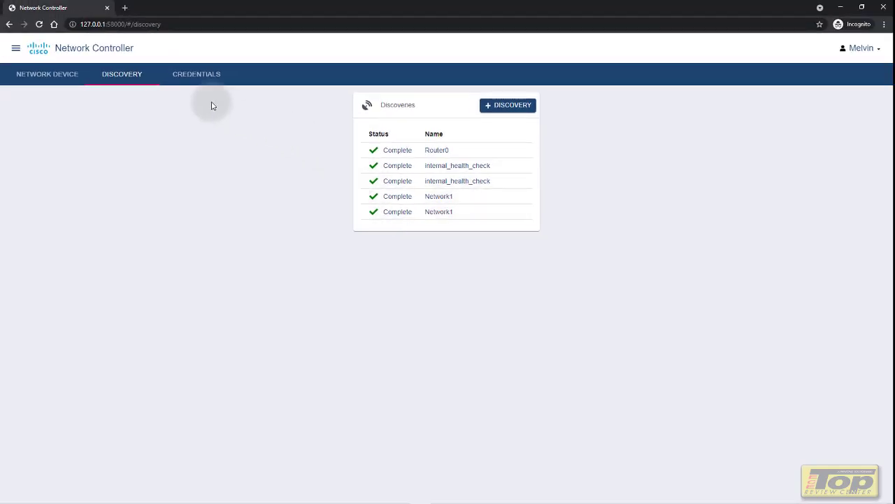
# View the controller Dashboard, then the Assurance health overview
pyautogui.click(15, 49)
pyautogui.click(40, 46)
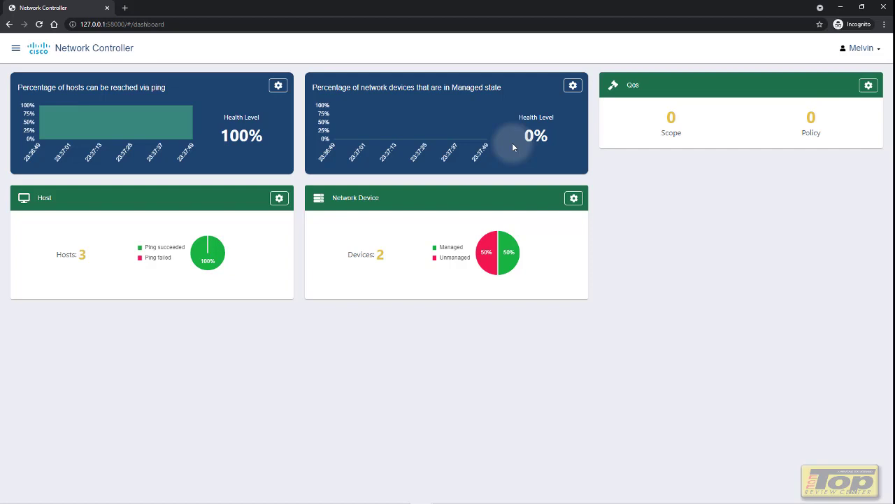
pyautogui.click(15, 48)
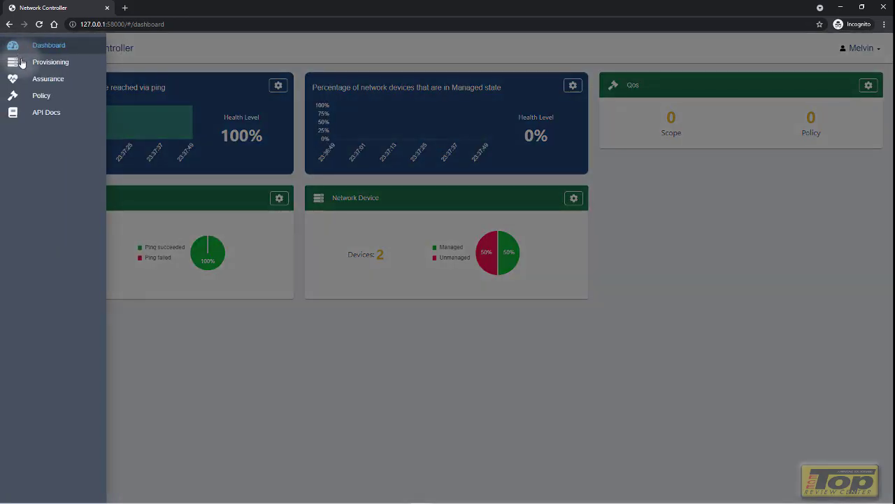
pyautogui.click(34, 83)
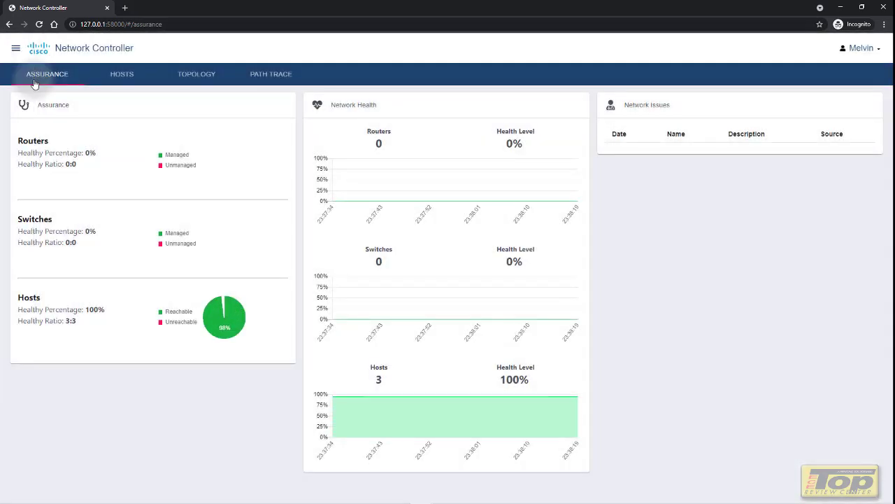
# Check the discovered hosts list and network topology, then go to Path Trace
pyautogui.click(123, 83)
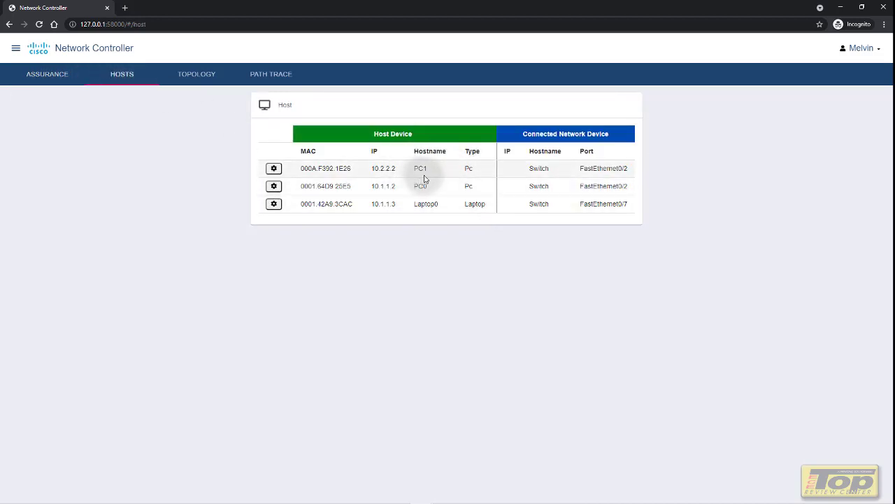
pyautogui.click(206, 80)
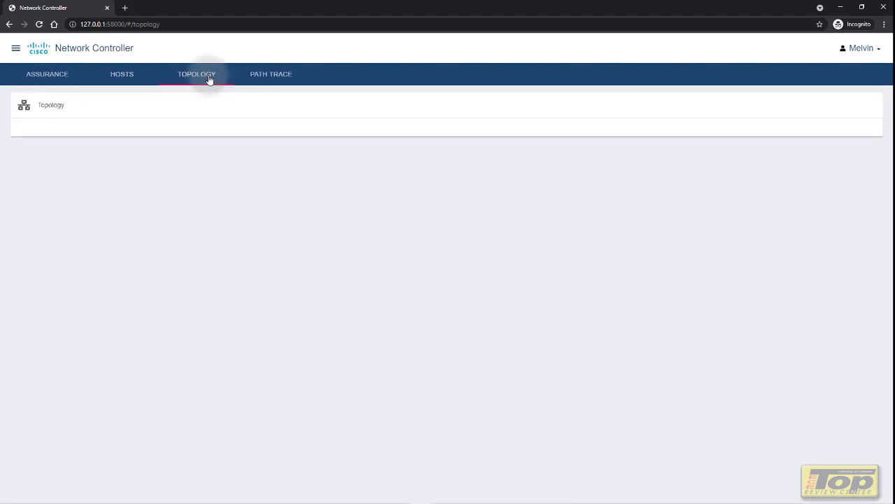
pyautogui.click(271, 80)
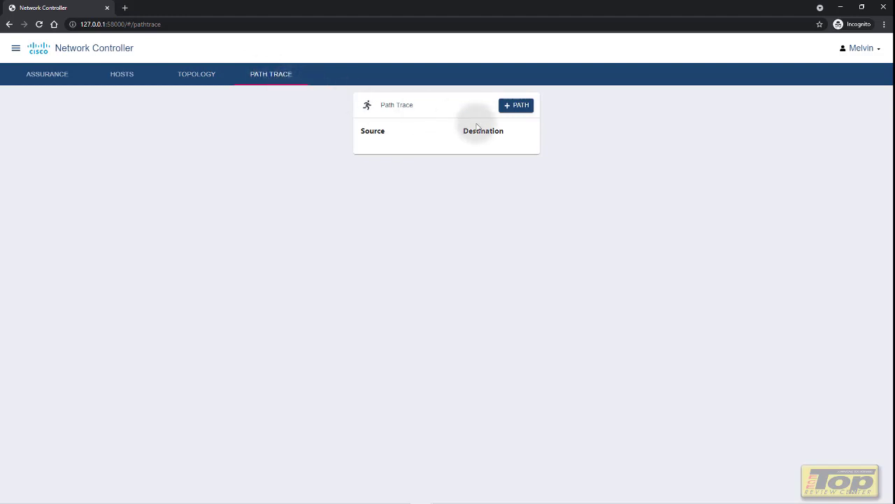
# Create a path trace from source 10.1.1.2 to destination 10.2.2.2 and display its route
pyautogui.click(521, 112)
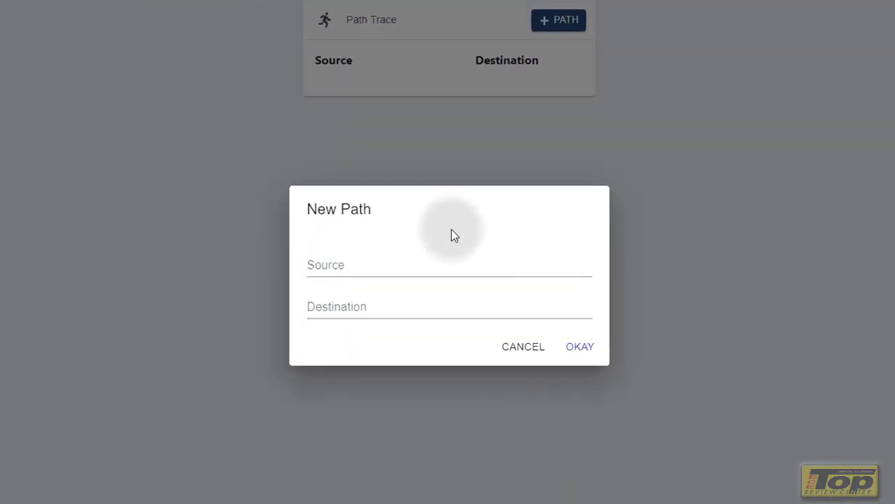
pyautogui.click(445, 262)
pyautogui.write('10')
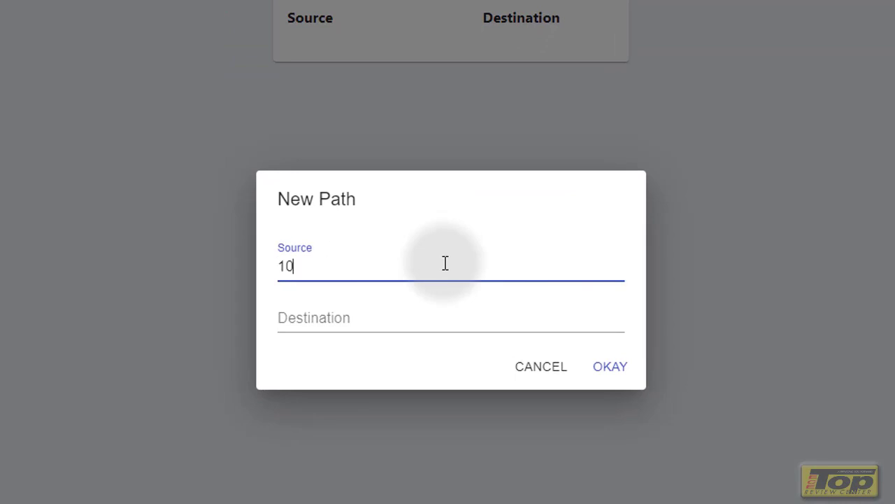
pyautogui.write('.1.1.1')
pyautogui.press('BackSpace')
pyautogui.write('2')
pyautogui.click(416, 324)
pyautogui.write('10')
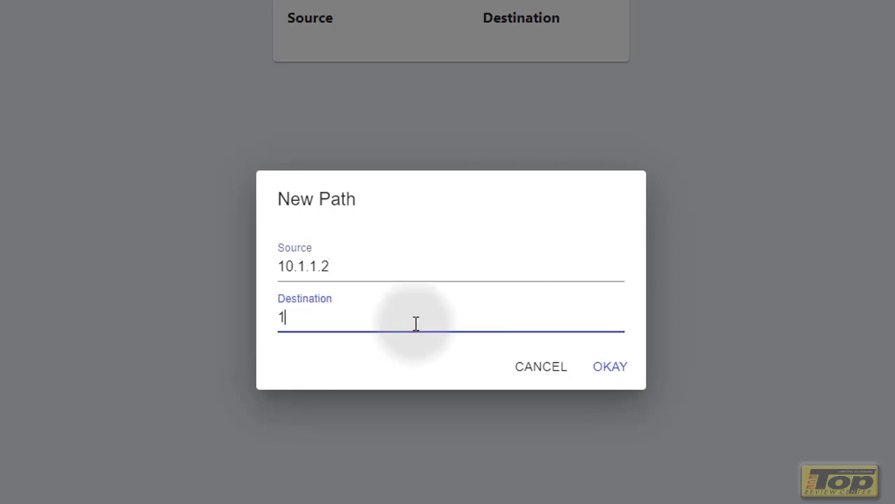
pyautogui.write('.2.2.2')
pyautogui.click(602, 370)
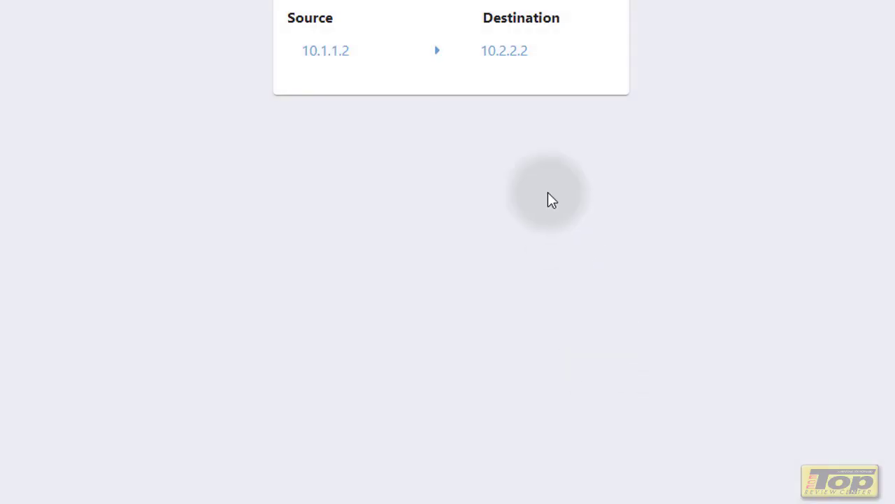
pyautogui.click(328, 51)
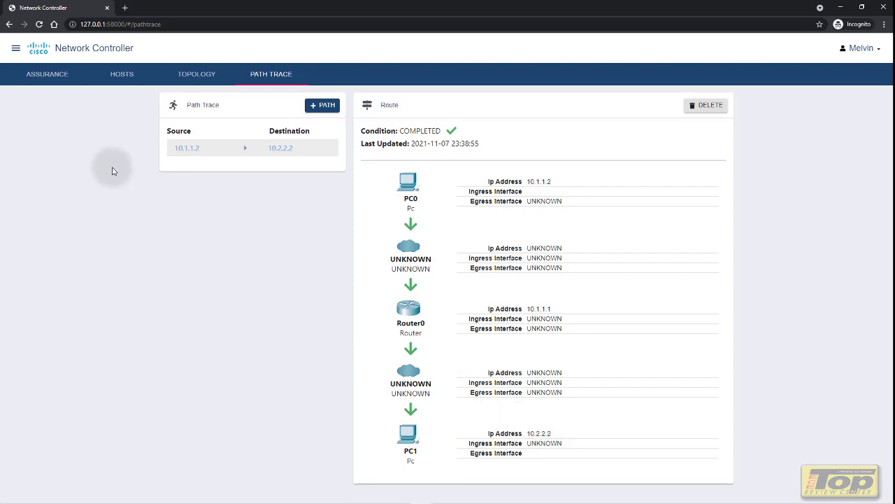
# View the Policy (QoS) page, then switch to the API Docs page
pyautogui.click(16, 49)
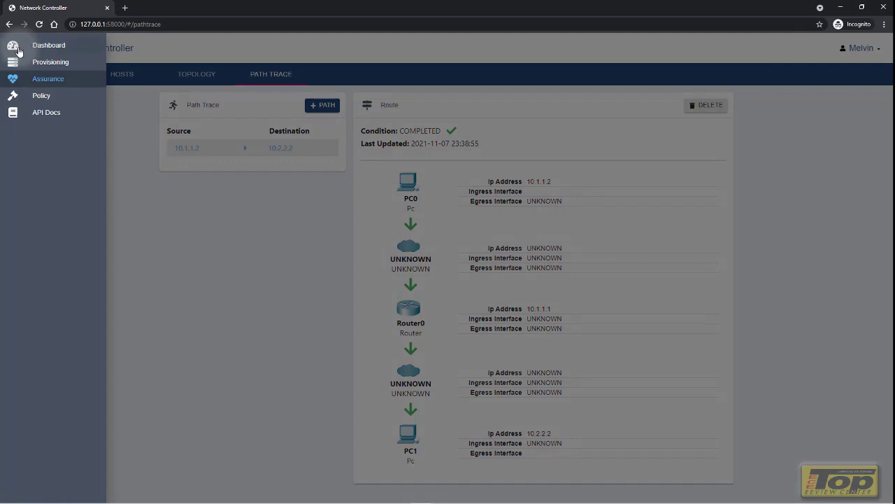
pyautogui.click(40, 96)
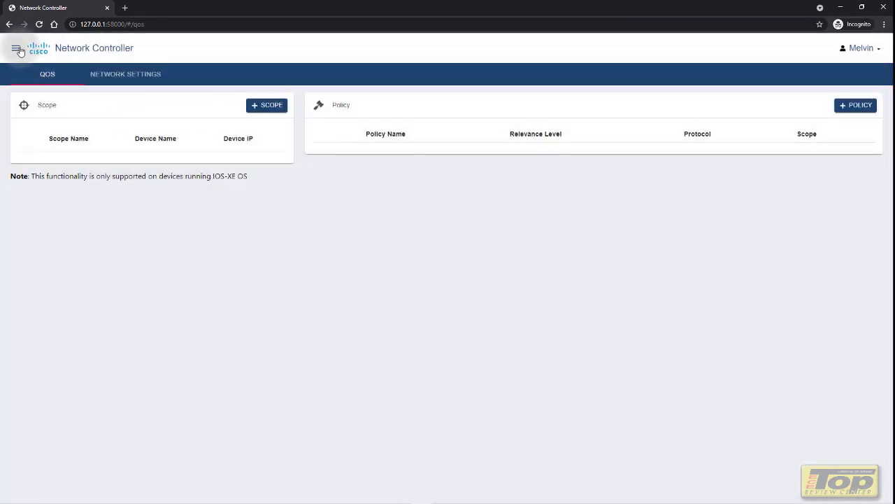
pyautogui.click(15, 49)
pyautogui.click(40, 112)
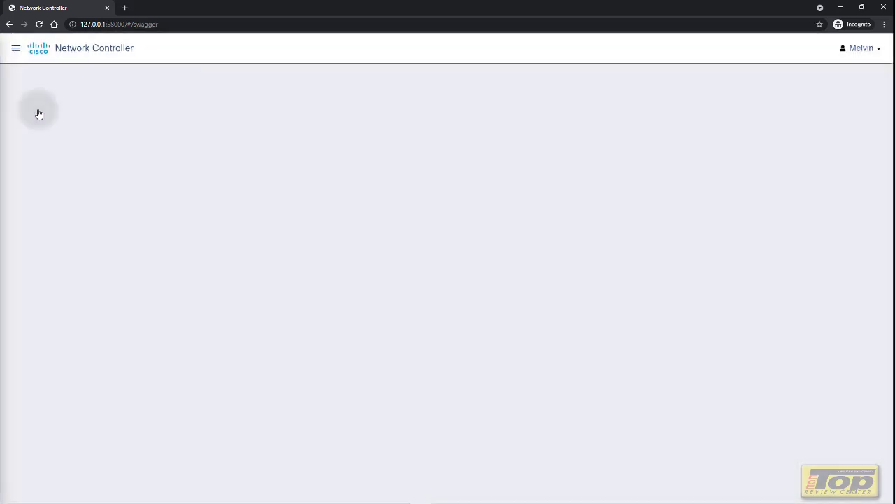